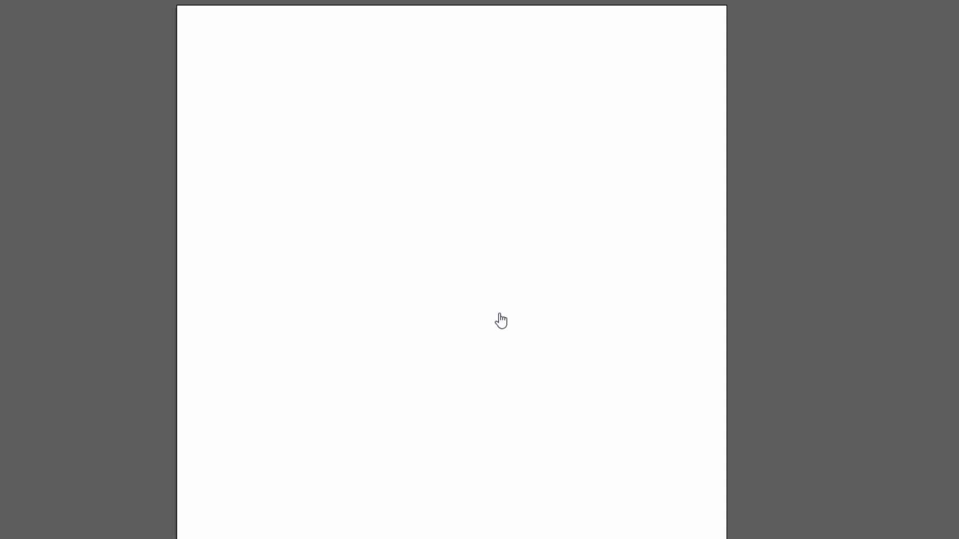
- Switch to the Pen Tool with P on the blank artboard
{"action": "key", "text": "p"}
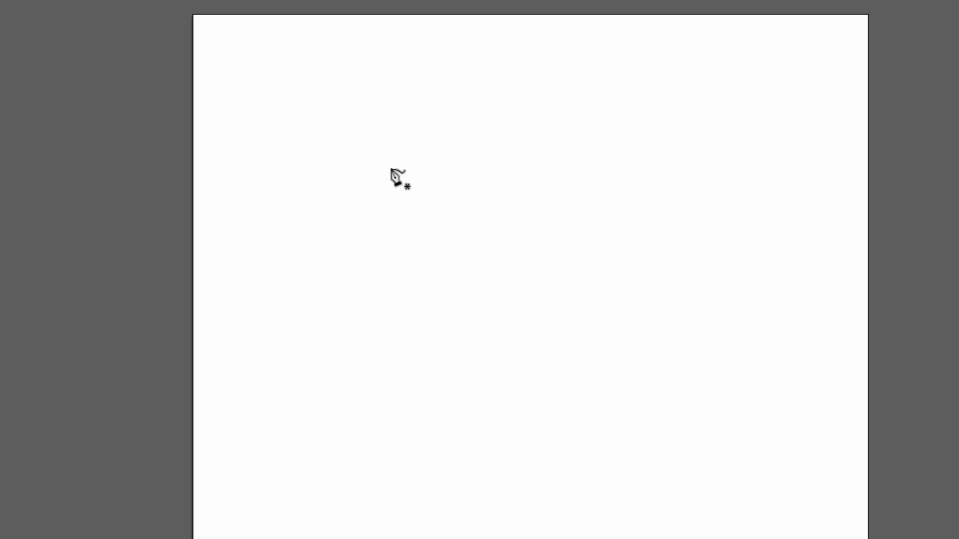
- Draw a six-anchor bean-shaped outline and close it at the starting anchor
{"action": "left_click", "coordinate": [324, 129]}
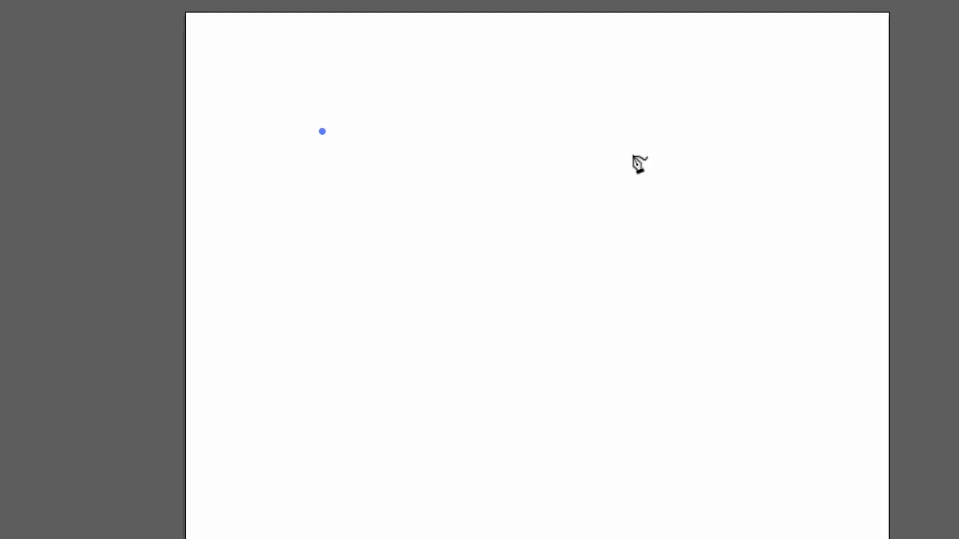
{"action": "left_click", "coordinate": [701, 179]}
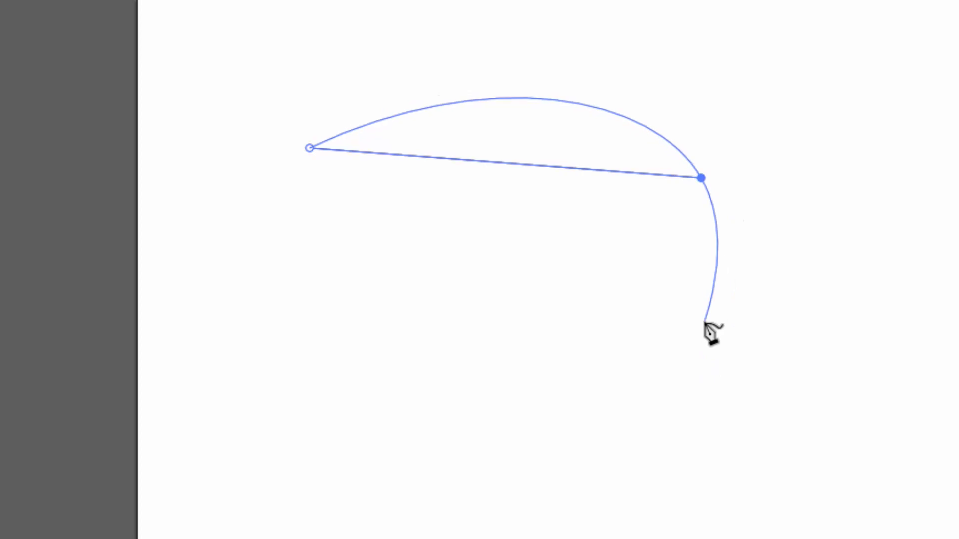
{"action": "left_click", "coordinate": [667, 383]}
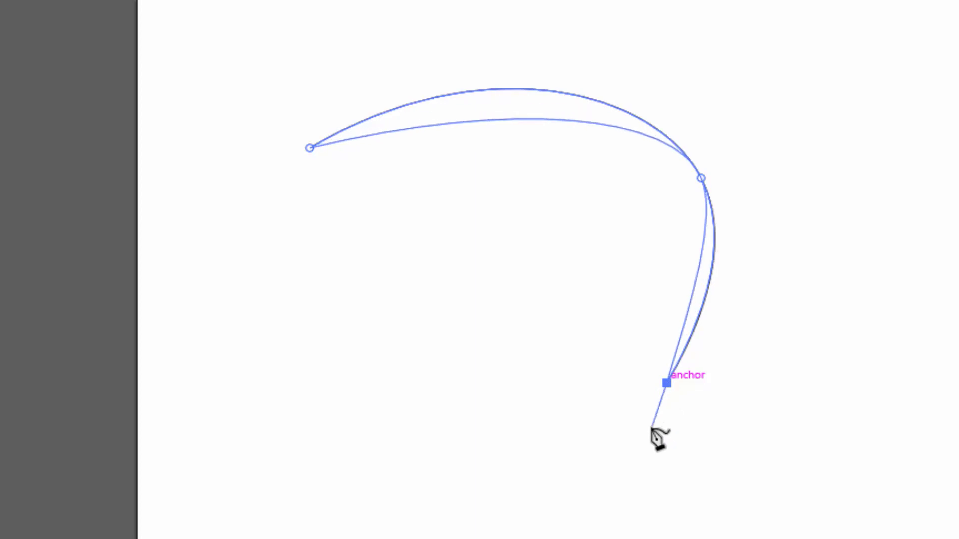
{"action": "left_click", "coordinate": [584, 443]}
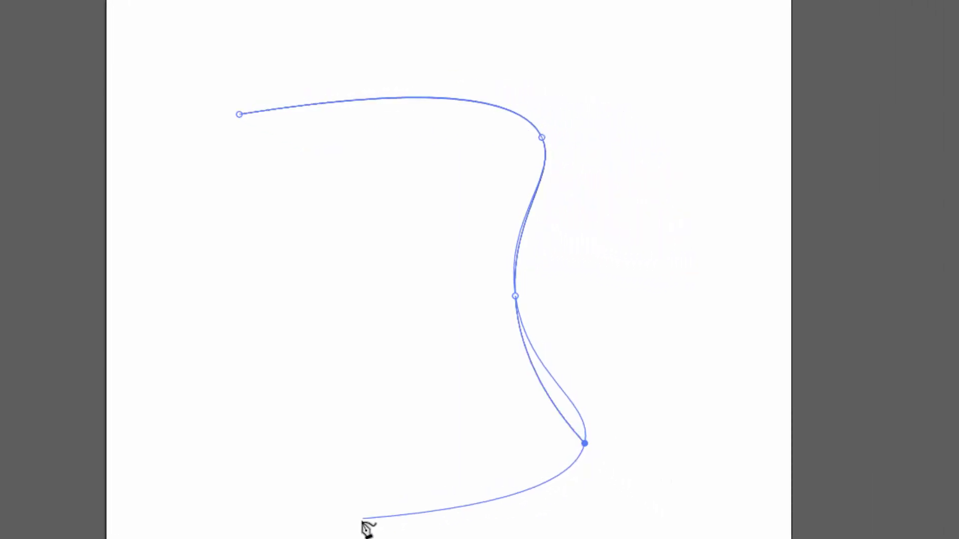
{"action": "left_click", "coordinate": [361, 522]}
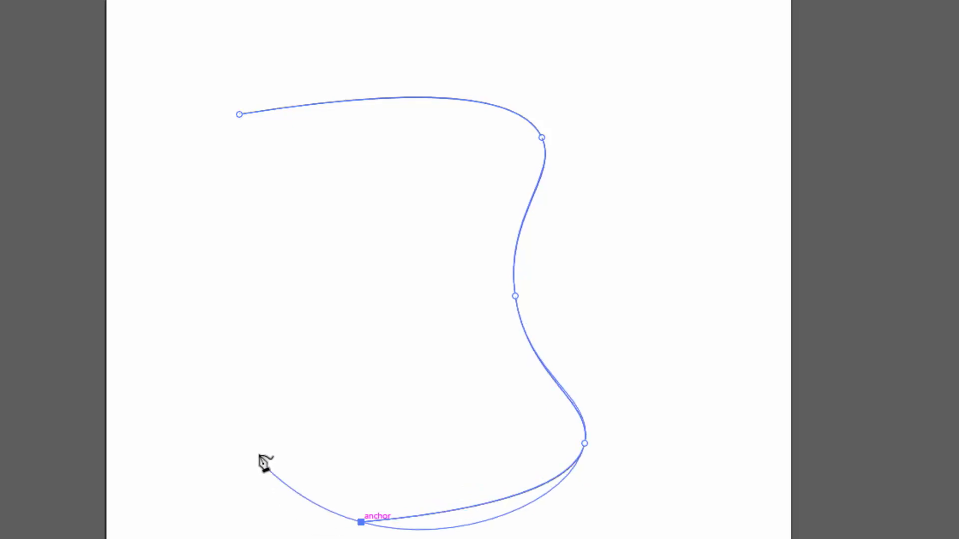
{"action": "left_click", "coordinate": [208, 346]}
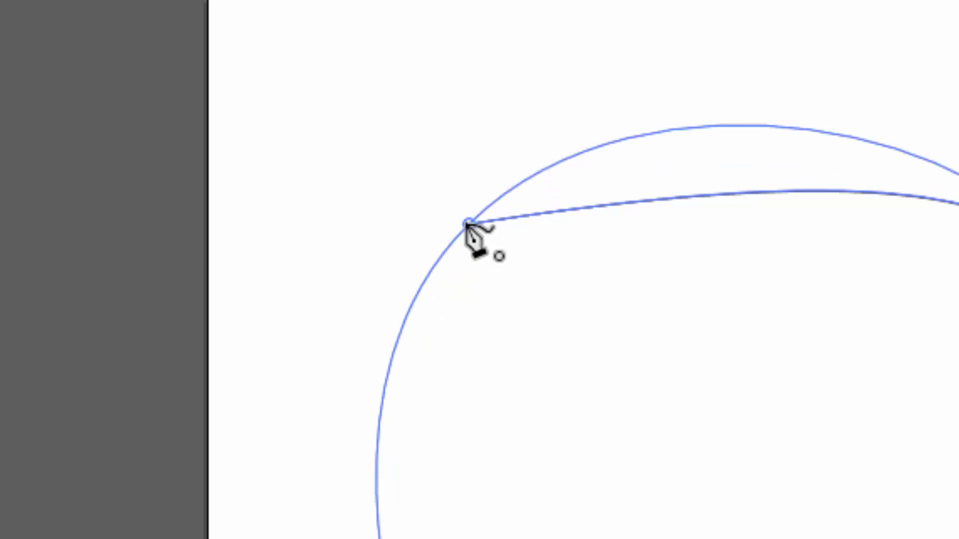
{"action": "left_click", "coordinate": [468, 224]}
{"action": "scroll", "coordinate": [541, 509], "scroll_direction": "down", "scroll_amount": 2}
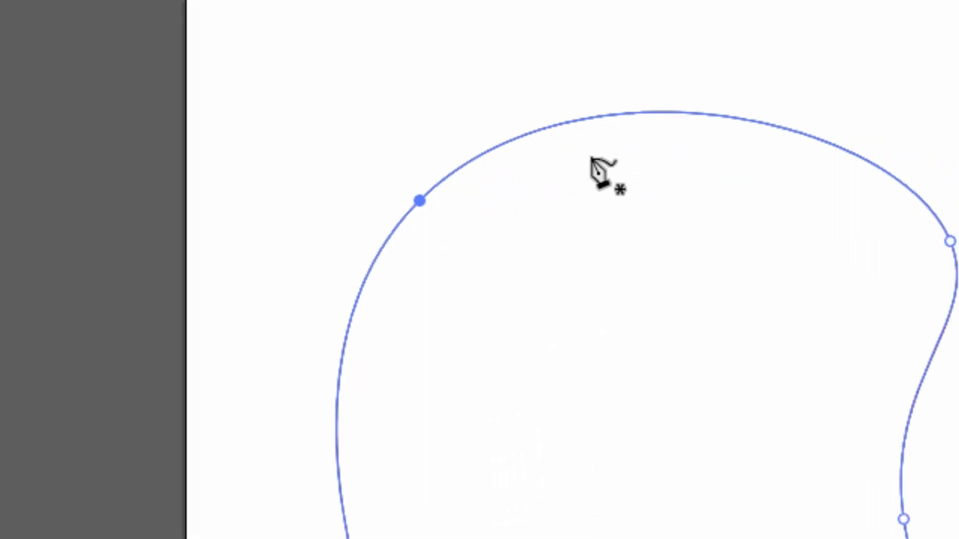
{"action": "scroll", "coordinate": [604, 171], "scroll_direction": "down", "scroll_amount": 2}
{"action": "scroll", "coordinate": [628, 377], "scroll_direction": "down", "scroll_amount": 2}
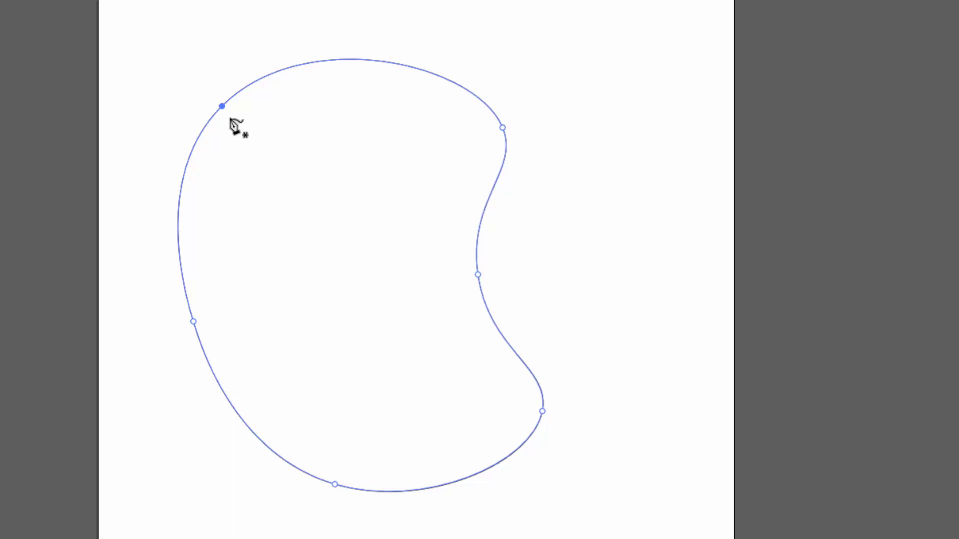
- Adjust the bean's dent and top anchors, then remove the bean path
{"action": "key", "text": "v"}
{"action": "left_click", "coordinate": [502, 128]}
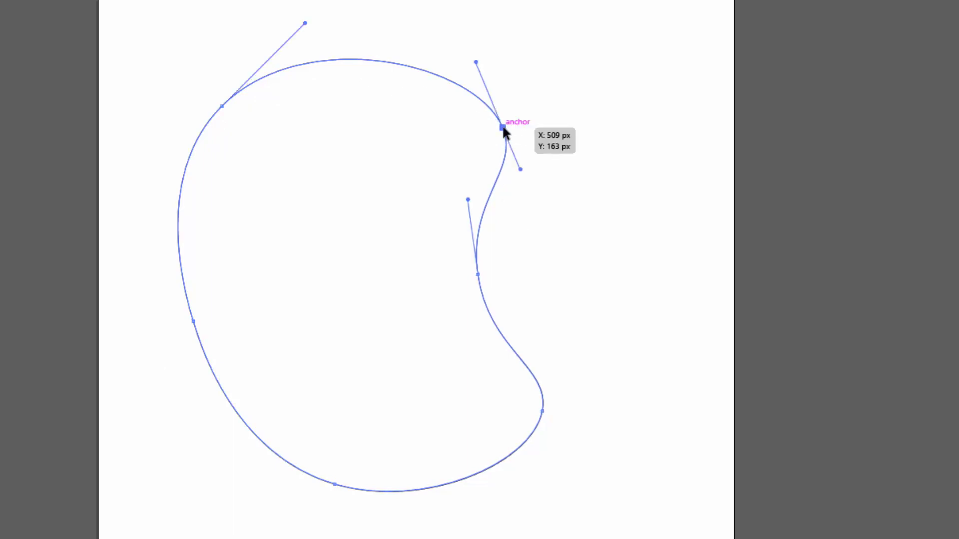
{"action": "left_click", "coordinate": [477, 275]}
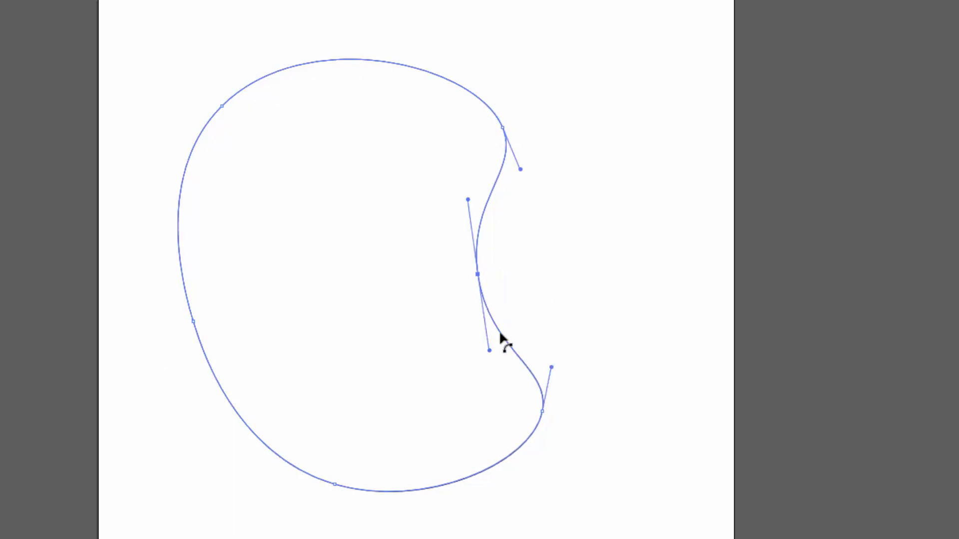
{"action": "mouse_move", "coordinate": [489, 351]}
{"action": "left_mouse_down"}
{"action": "mouse_move", "coordinate": [563, 267]}
{"action": "mouse_move", "coordinate": [444, 348]}
{"action": "left_mouse_up"}
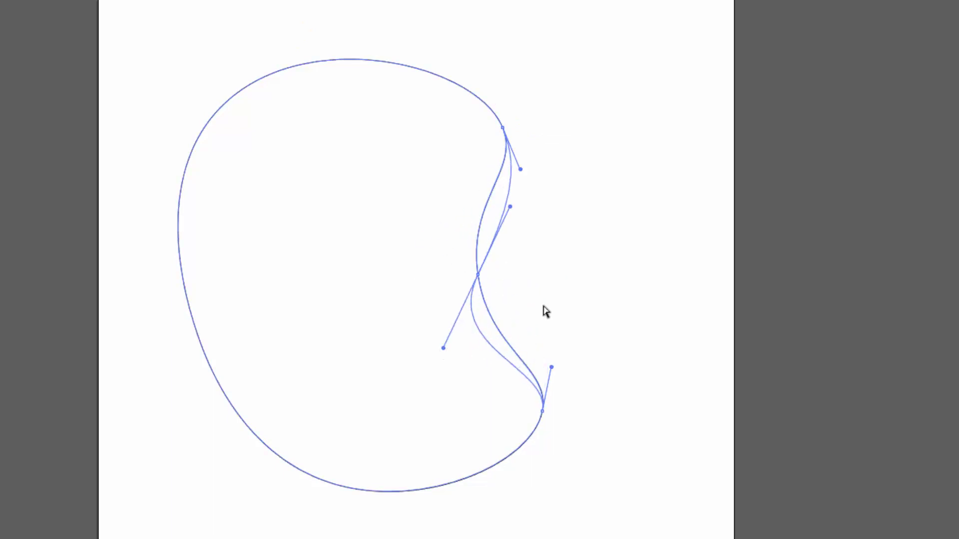
{"action": "left_click_drag", "start_coordinate": [221, 106], "coordinate": [248, 158]}
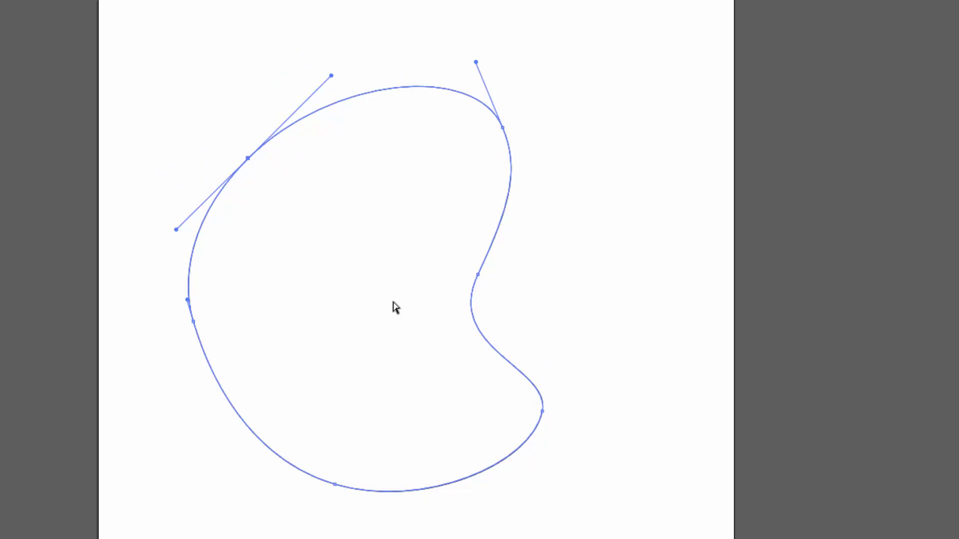
{"action": "key", "text": "ctrl+z"}
{"action": "key", "text": "ctrl+z"}
{"action": "key", "text": "ctrl+z"}
{"action": "key", "text": "ctrl+z"}
{"action": "key", "text": "ctrl+z"}
{"action": "key", "text": "ctrl+z"}
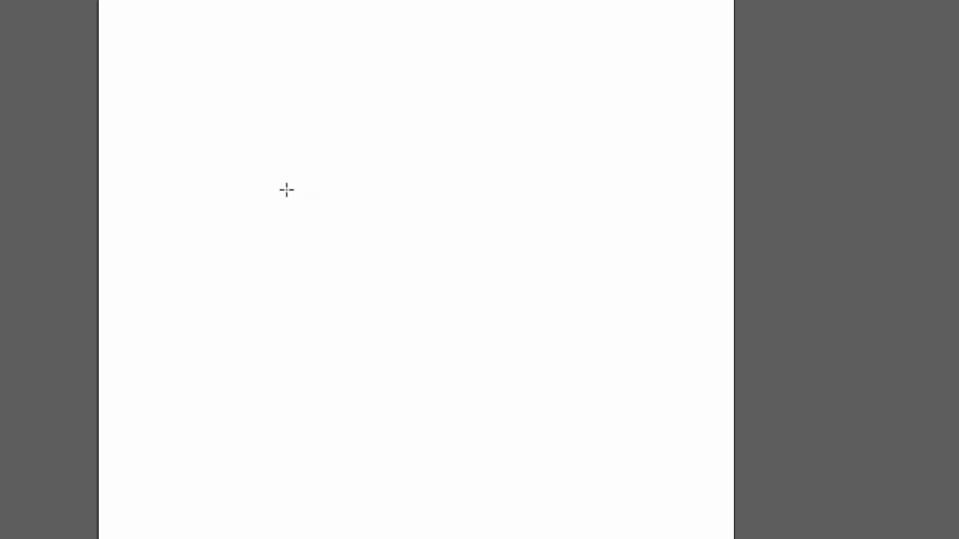
- Draw a horizontal straight line across the upper artboard, zoom in and deselect
{"action": "left_click_drag", "start_coordinate": [286, 190], "coordinate": [547, 189]}
{"action": "key", "text": "ctrl+plus"}
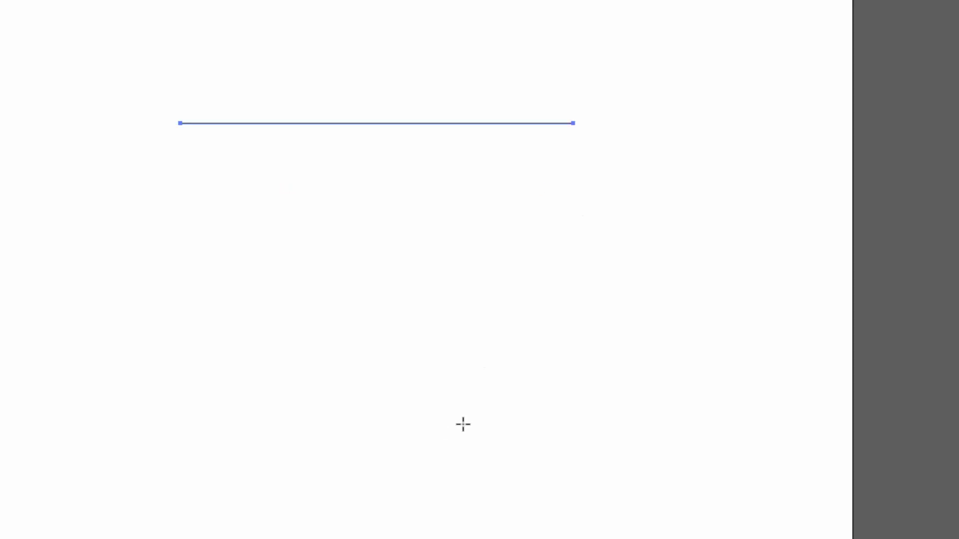
{"action": "left_click_drag", "start_coordinate": [428, 358], "coordinate": [400, 396]}
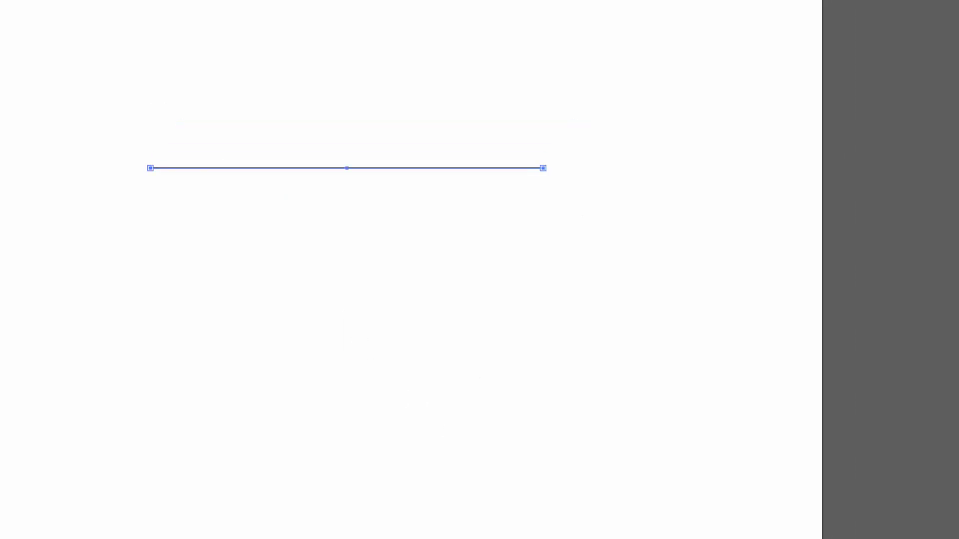
{"action": "key", "text": "ctrl+shift+a"}
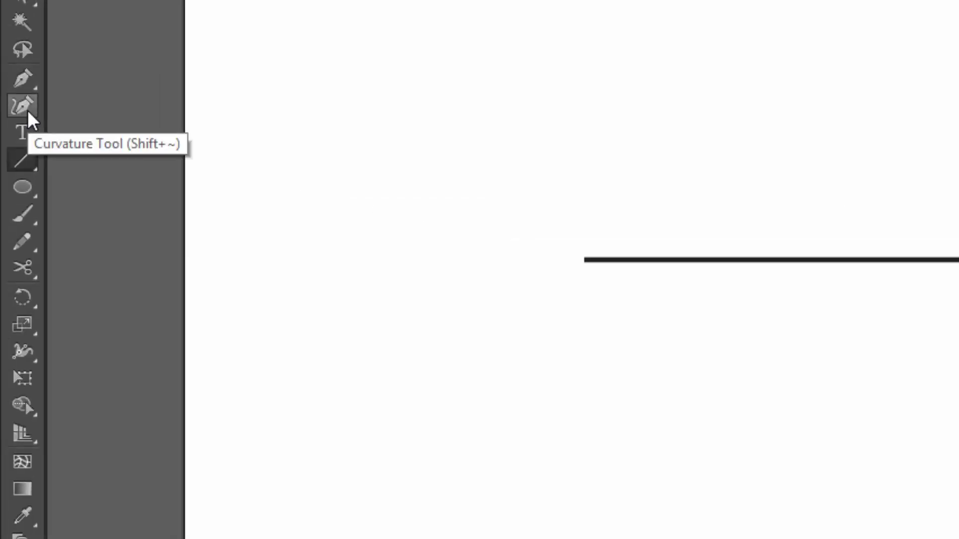
- Bend the line into a wave with the Curvature Tool, adding and repositioning anchors
{"action": "left_click", "coordinate": [29, 114]}
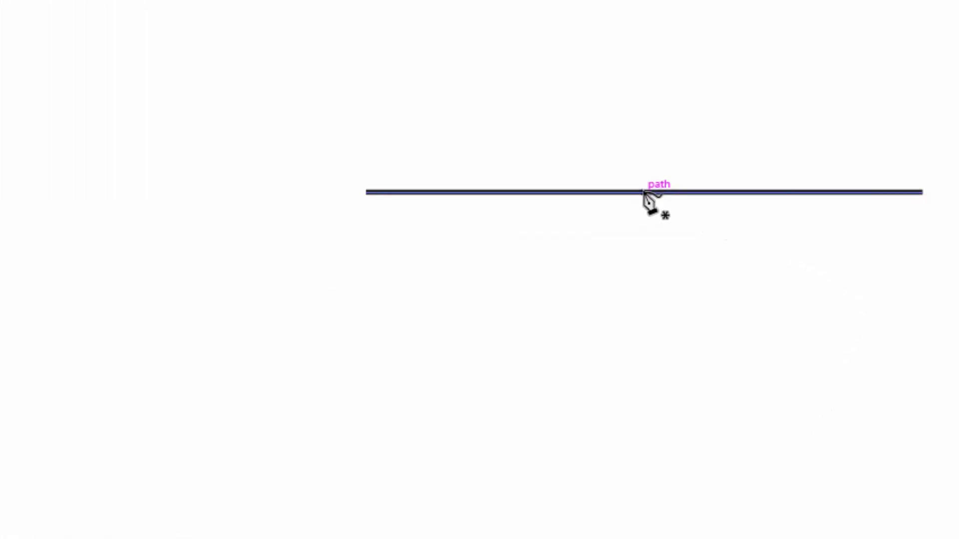
{"action": "left_click", "coordinate": [712, 163]}
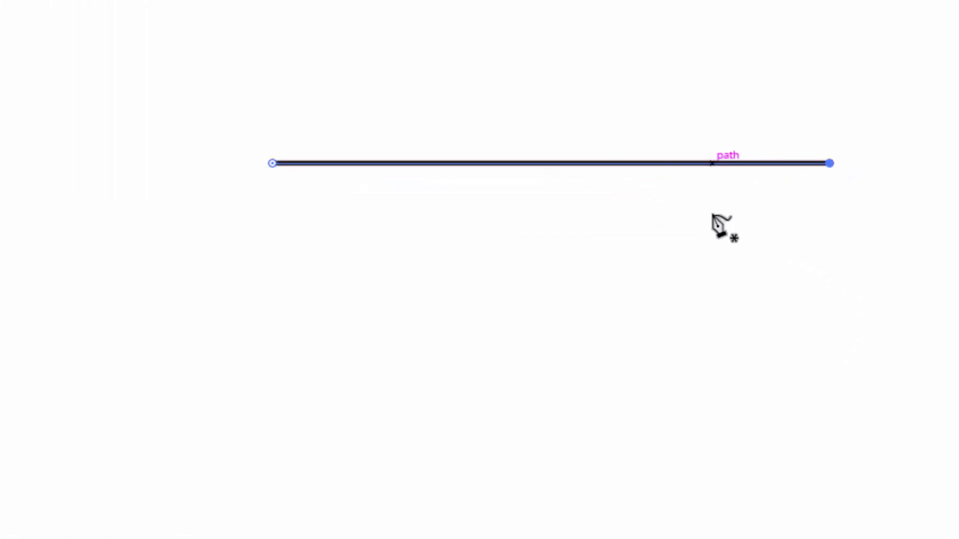
{"action": "left_click_drag", "start_coordinate": [713, 164], "coordinate": [724, 302]}
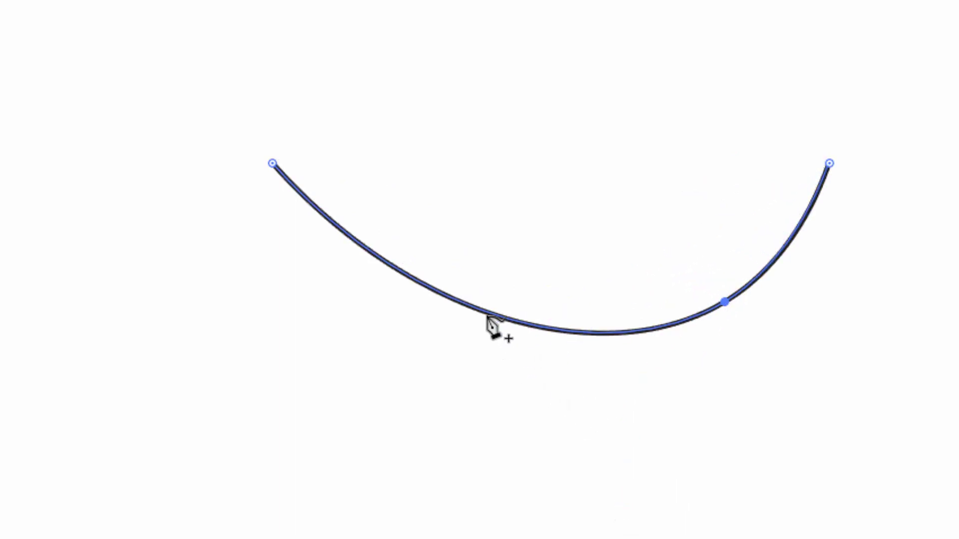
{"action": "left_click", "coordinate": [561, 330]}
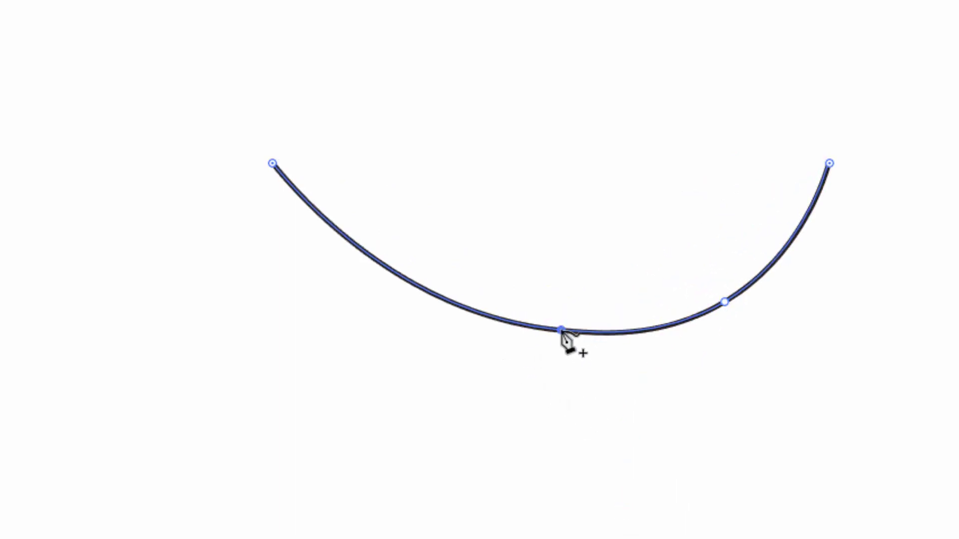
{"action": "left_click", "coordinate": [404, 278]}
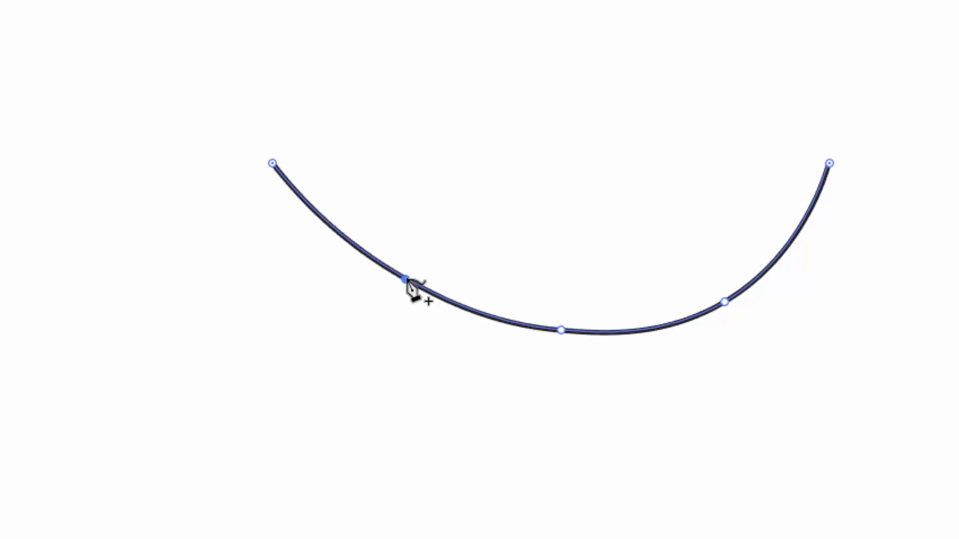
{"action": "left_click_drag", "start_coordinate": [405, 279], "coordinate": [453, 178]}
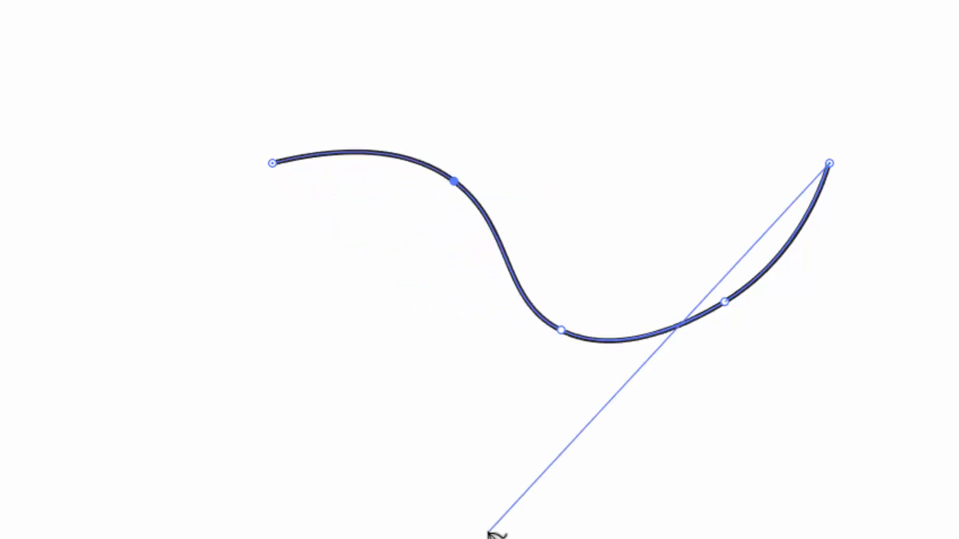
{"action": "key", "text": "ctrl+z"}
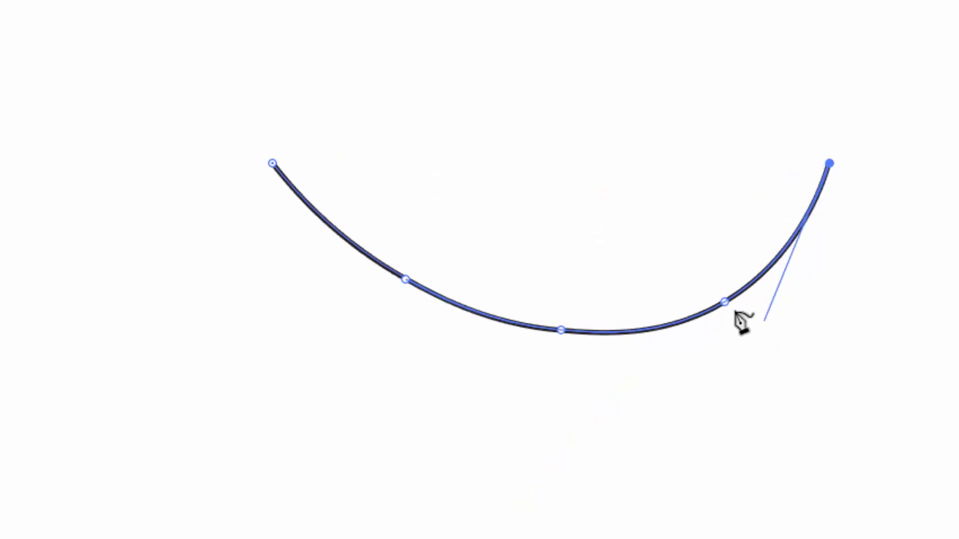
{"action": "left_click_drag", "start_coordinate": [725, 302], "coordinate": [768, 370]}
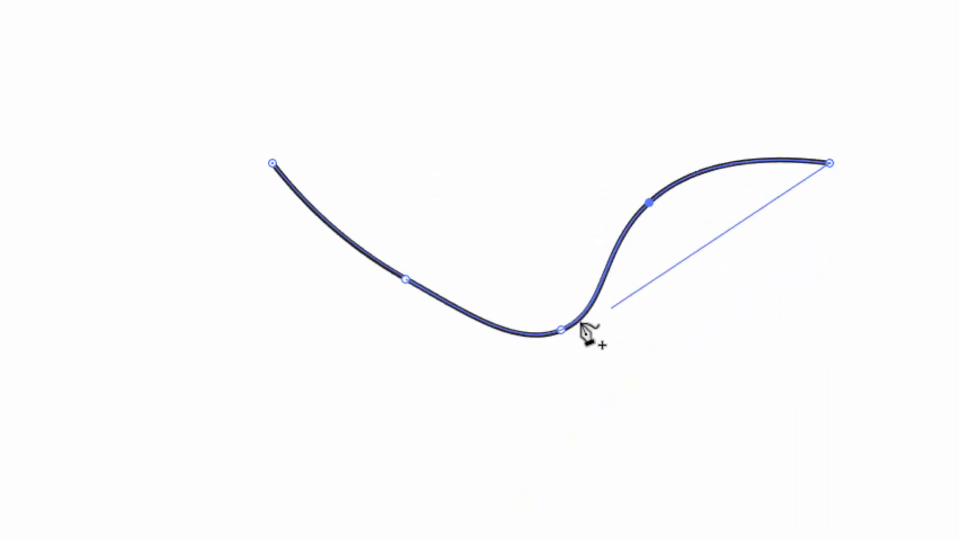
{"action": "left_click_drag", "start_coordinate": [561, 330], "coordinate": [719, 430]}
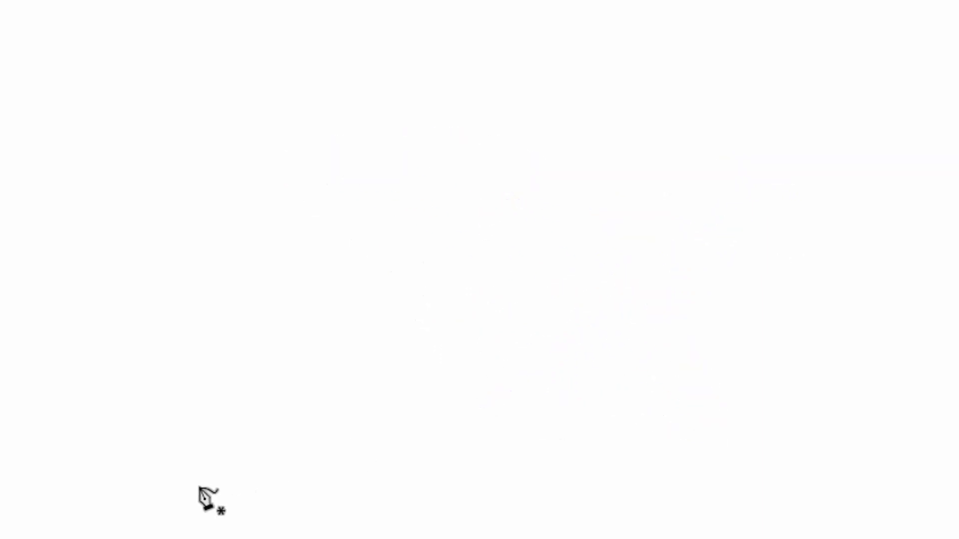
- Start a practice path with curved anchors, a sharp corner and a downward segment
{"action": "left_click", "coordinate": [166, 459]}
{"action": "left_click", "coordinate": [306, 323]}
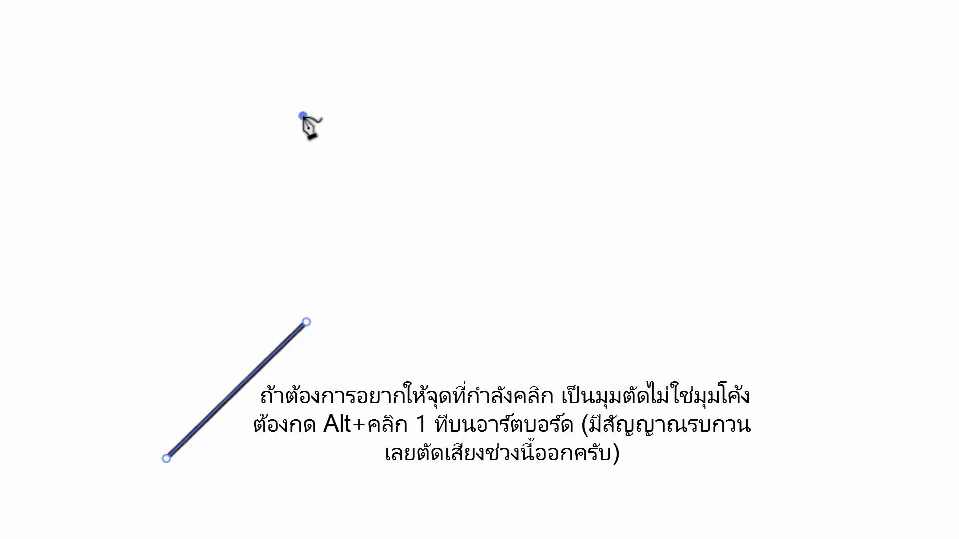
{"action": "left_click", "coordinate": [302, 113]}
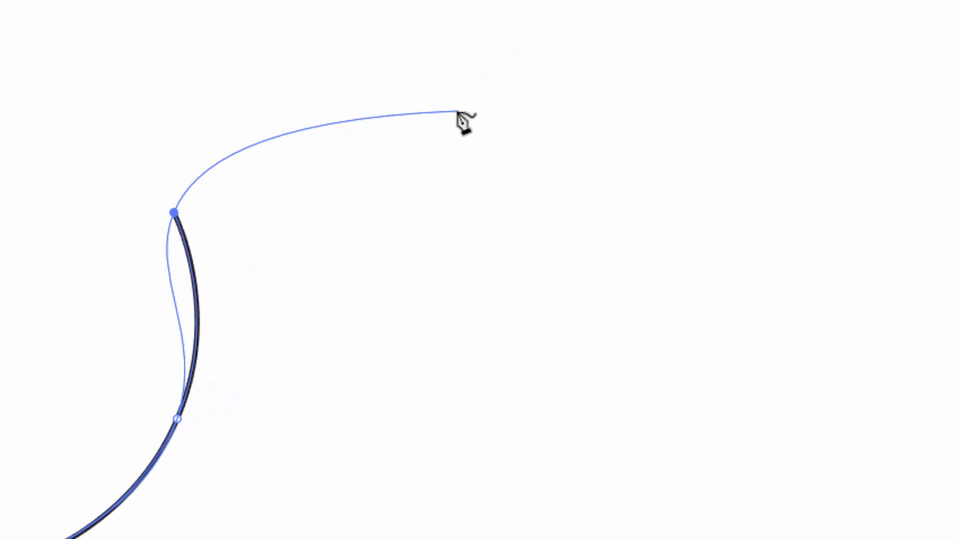
{"action": "left_click", "coordinate": [456, 111]}
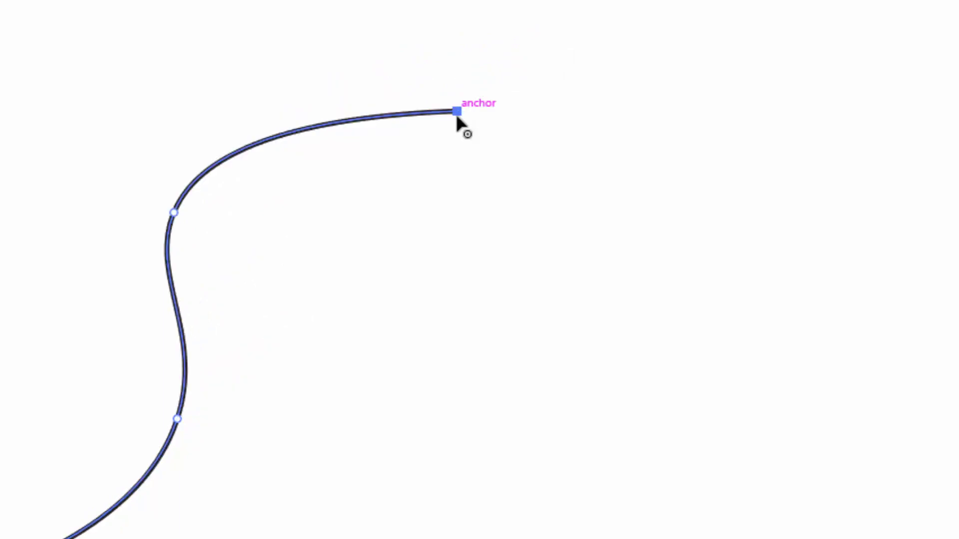
{"action": "mouse_move", "coordinate": [457, 111]}
{"action": "left_mouse_down"}
{"action": "mouse_move", "coordinate": [475, 120]}
{"action": "mouse_move", "coordinate": [456, 80]}
{"action": "mouse_move", "coordinate": [520, 154]}
{"action": "mouse_move", "coordinate": [537, 125]}
{"action": "mouse_move", "coordinate": [524, 134]}
{"action": "left_mouse_up"}
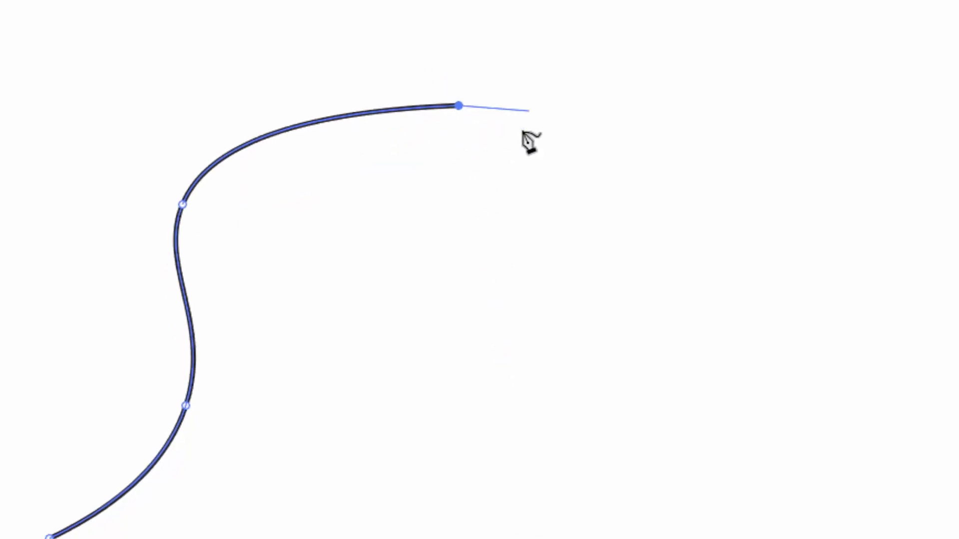
{"action": "left_click", "coordinate": [539, 365]}
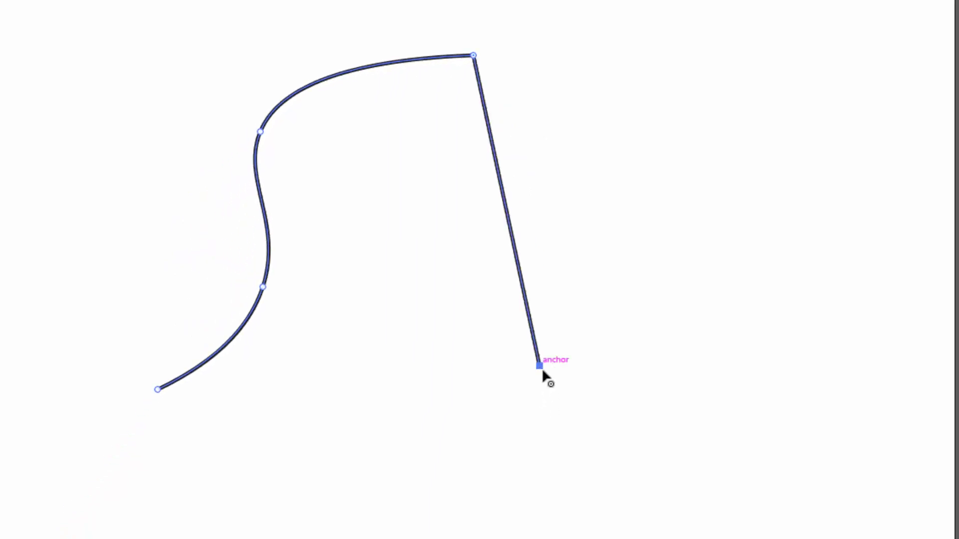
{"action": "mouse_move", "coordinate": [542, 370]}
{"action": "left_mouse_down"}
{"action": "mouse_move", "coordinate": [568, 383]}
{"action": "mouse_move", "coordinate": [534, 347]}
{"action": "mouse_move", "coordinate": [549, 370]}
{"action": "mouse_move", "coordinate": [539, 370]}
{"action": "left_mouse_up"}
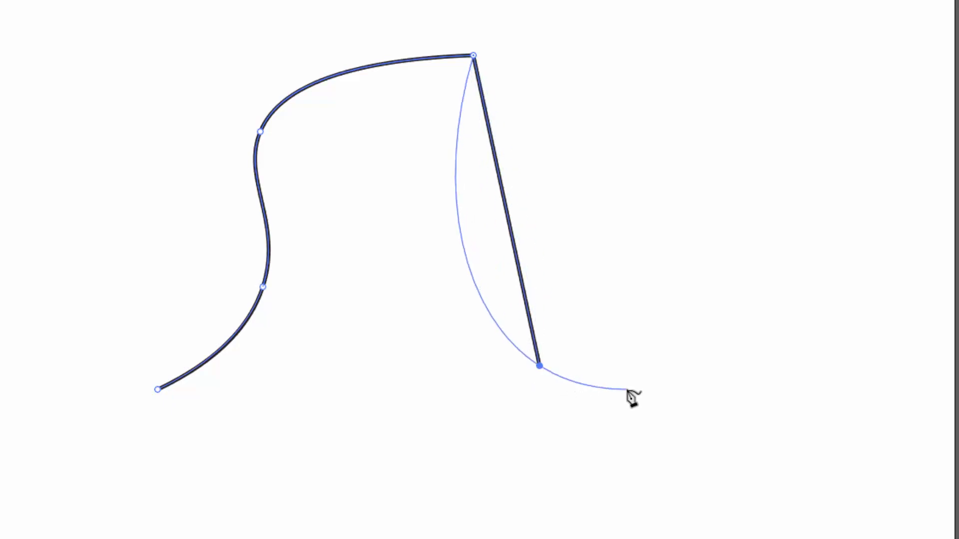
- Extend the path into a hook, add a corner, and close it into a boot shape
{"action": "left_click", "coordinate": [670, 398]}
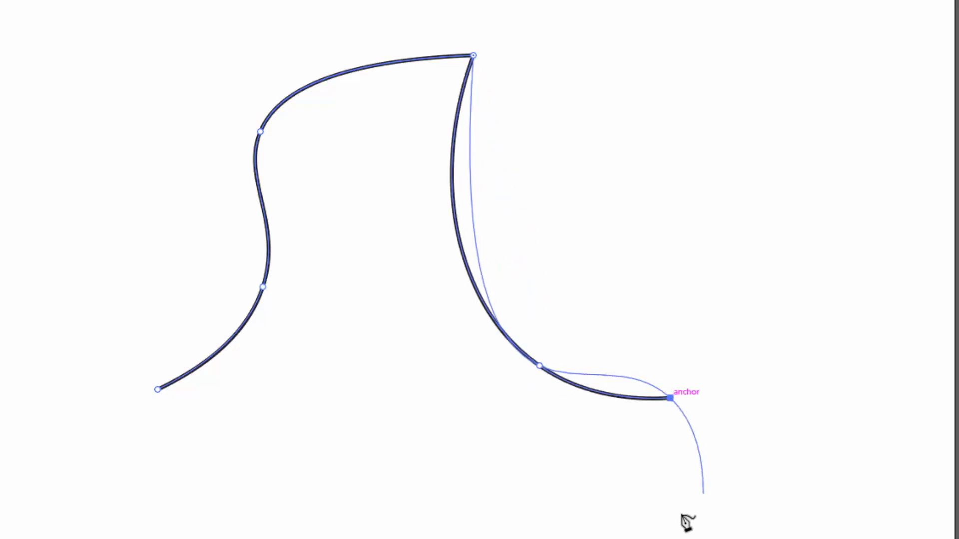
{"action": "left_click", "coordinate": [670, 526]}
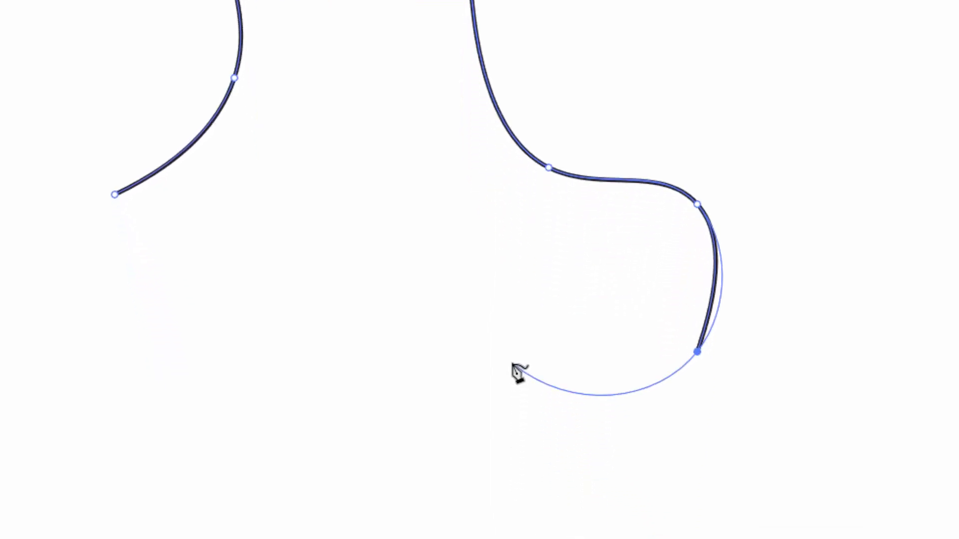
{"action": "left_click", "coordinate": [512, 363]}
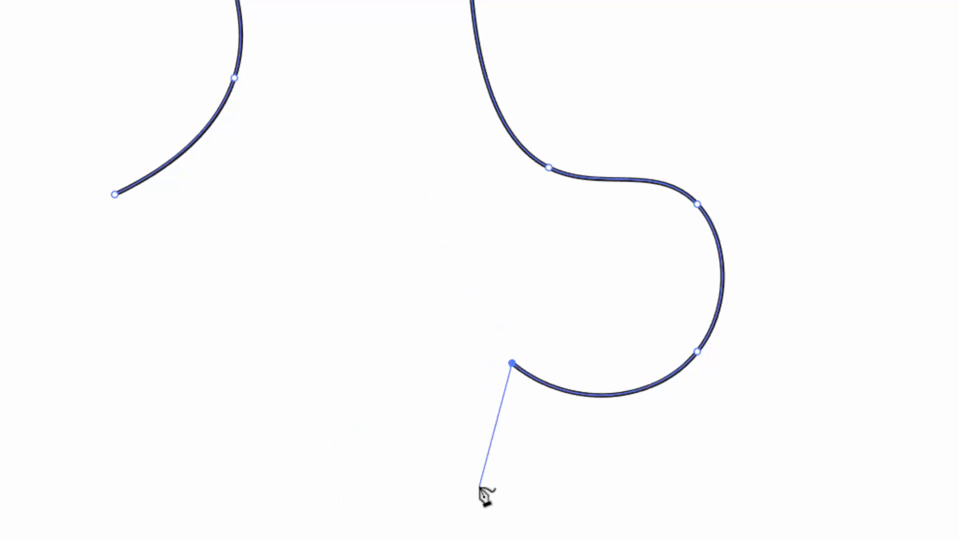
{"action": "scroll", "coordinate": [487, 479], "scroll_direction": "down", "scroll_amount": 1}
{"action": "scroll", "coordinate": [490, 449], "scroll_direction": "down", "scroll_amount": 1}
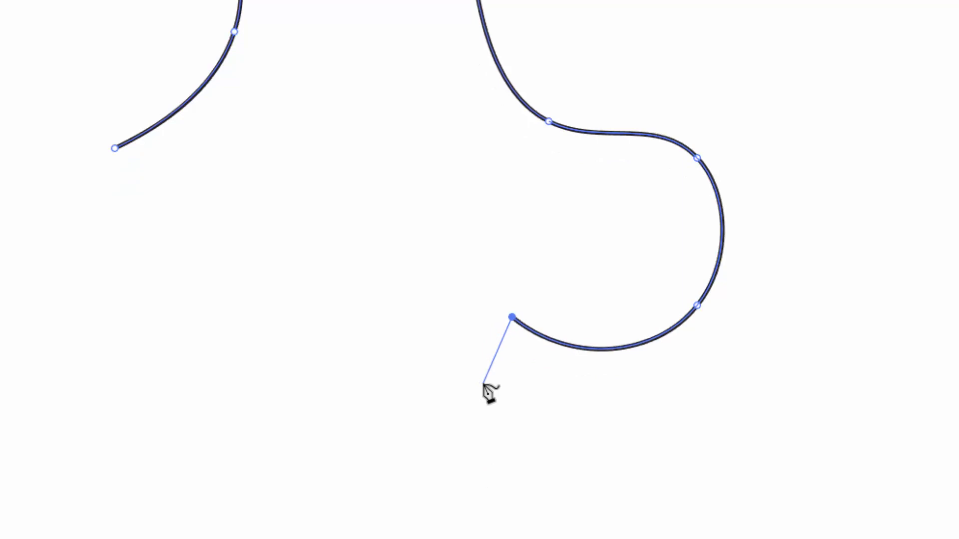
{"action": "left_click", "coordinate": [483, 383]}
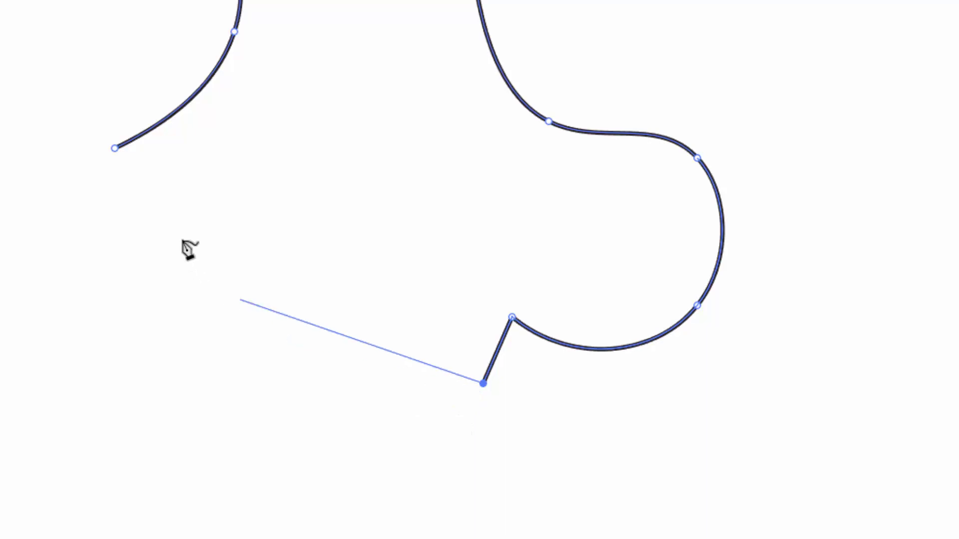
{"action": "left_click_drag", "start_coordinate": [115, 148], "coordinate": [116, 158]}
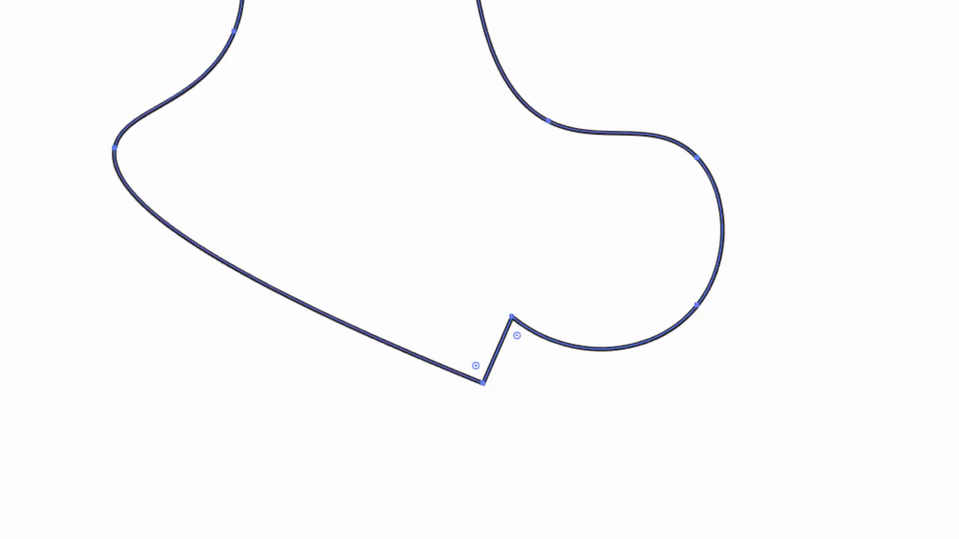
{"action": "key", "text": "ctrl+shift+a"}
{"action": "left_click_drag", "start_coordinate": [601, 48], "coordinate": [630, 114]}
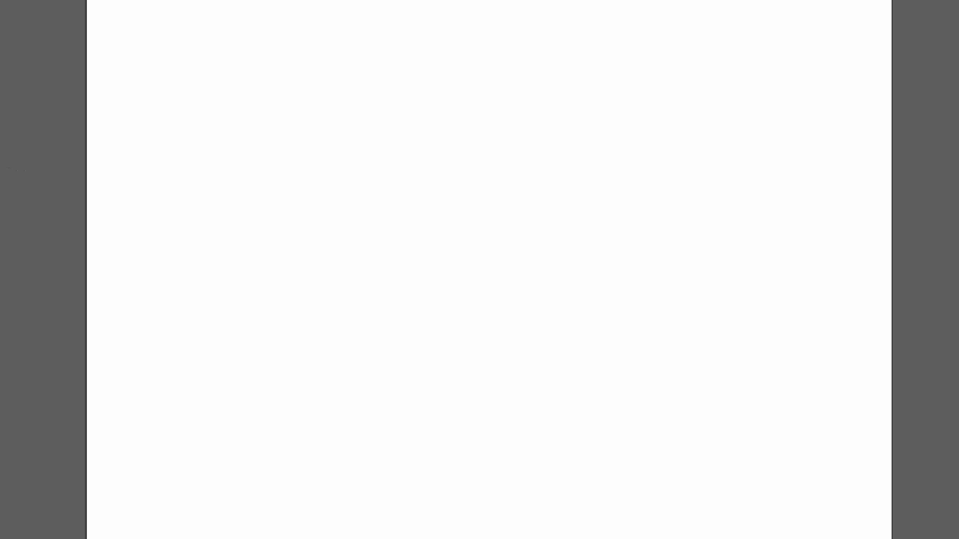
- Draw a hexagon in the middle of the page with the Polygon tool
{"action": "left_click", "coordinate": [15, 169]}
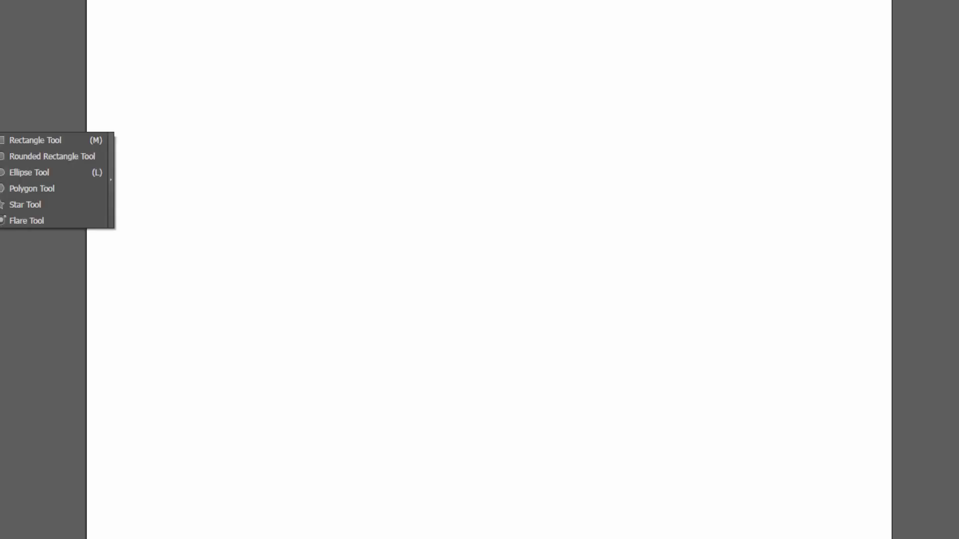
{"action": "left_click", "coordinate": [42, 190]}
{"action": "left_click", "coordinate": [42, 188]}
{"action": "left_click_drag", "start_coordinate": [483, 299], "coordinate": [441, 390]}
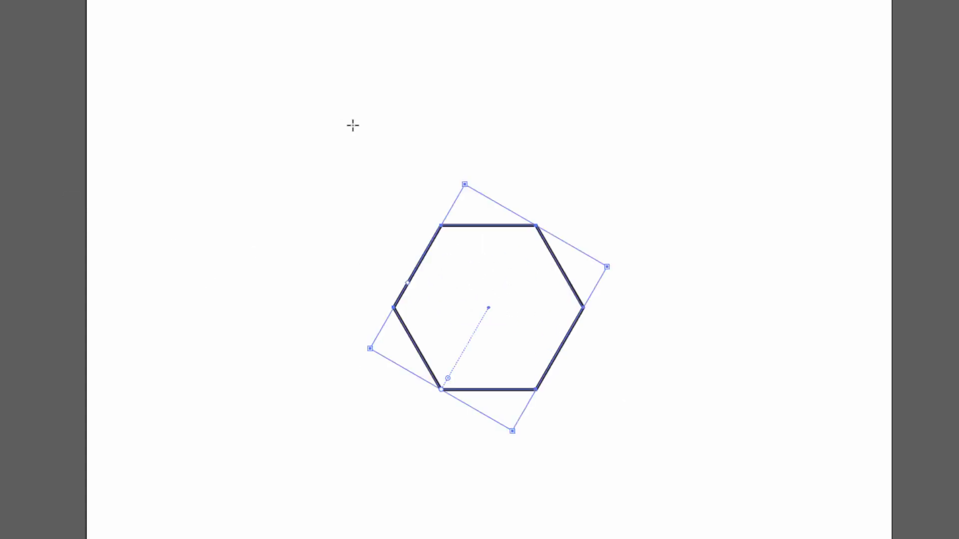
{"action": "left_click", "coordinate": [363, 188], "text": "ctrl"}
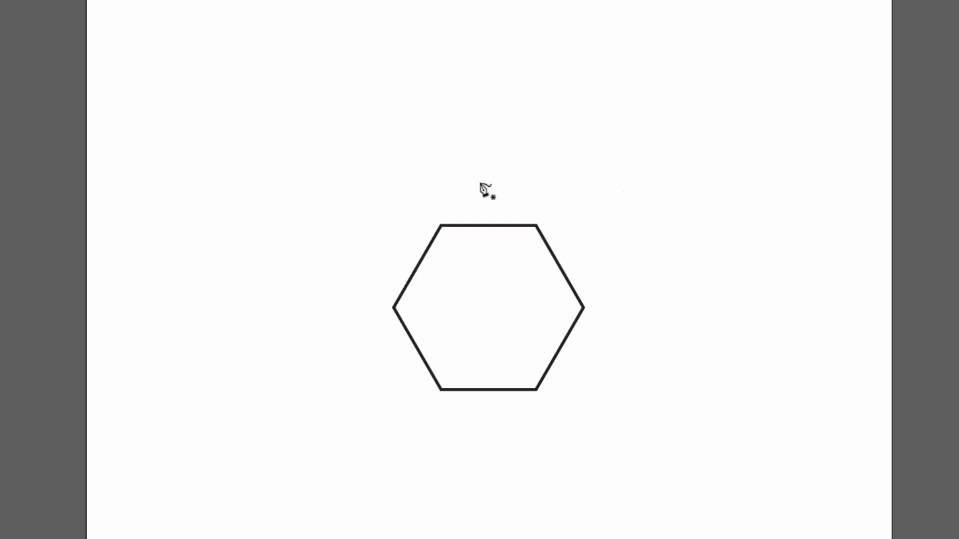
- Bend the hexagon's six edges into alternating inward and outward arcs
{"action": "left_click", "coordinate": [488, 226], "text": "ctrl"}
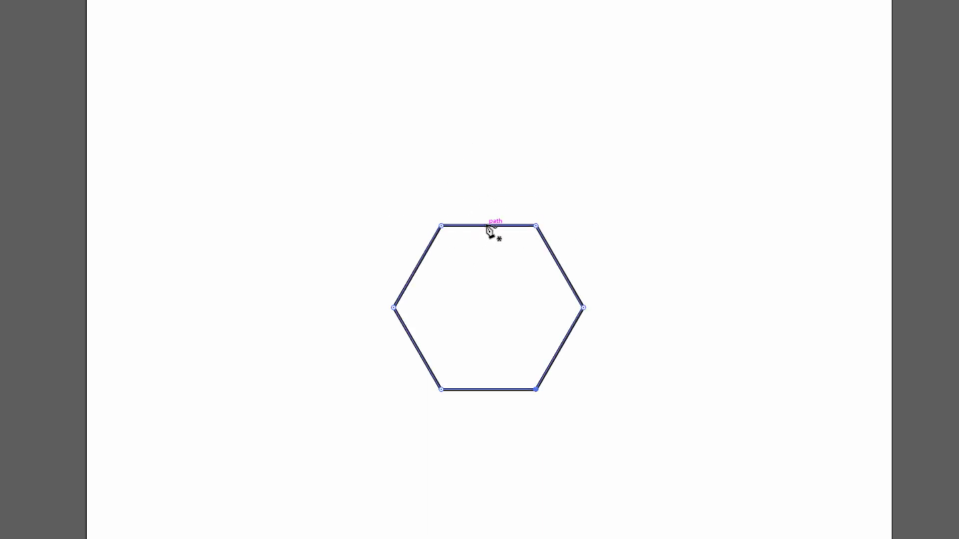
{"action": "left_click_drag", "start_coordinate": [487, 226], "coordinate": [488, 191]}
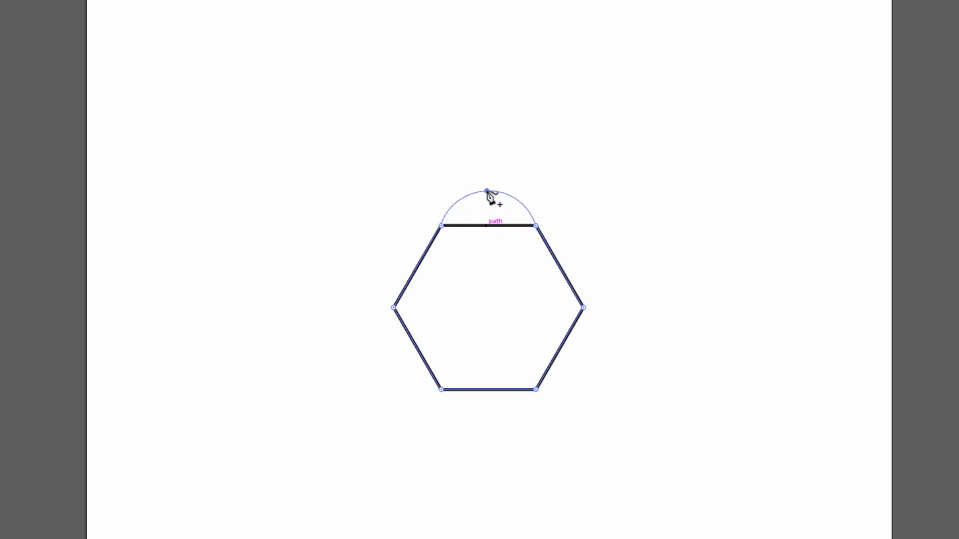
{"action": "left_click_drag", "start_coordinate": [558, 266], "coordinate": [529, 280]}
{"action": "mouse_move", "coordinate": [558, 357]}
{"action": "left_mouse_down"}
{"action": "mouse_move", "coordinate": [598, 375]}
{"action": "mouse_move", "coordinate": [593, 369]}
{"action": "left_mouse_up"}
{"action": "left_click_drag", "start_coordinate": [492, 390], "coordinate": [494, 356]}
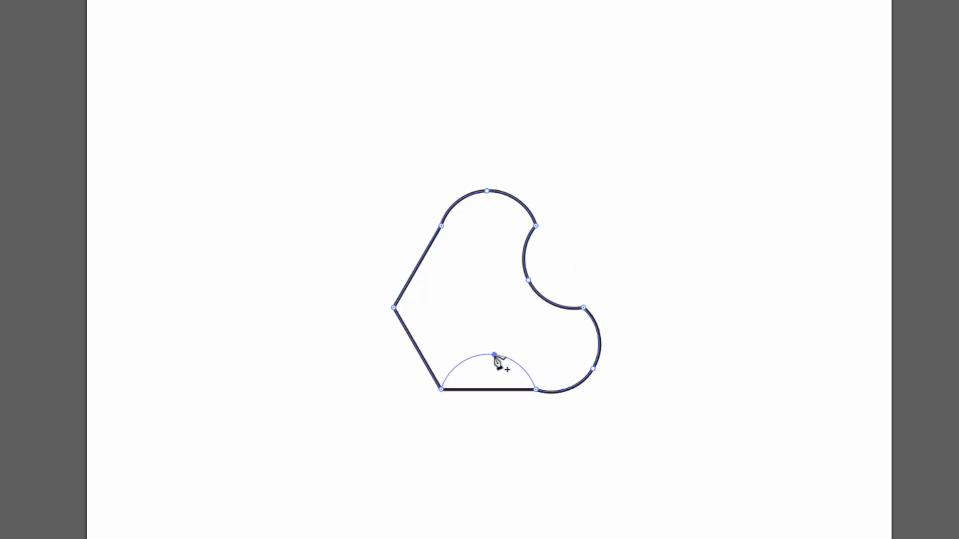
{"action": "left_click_drag", "start_coordinate": [418, 349], "coordinate": [393, 358]}
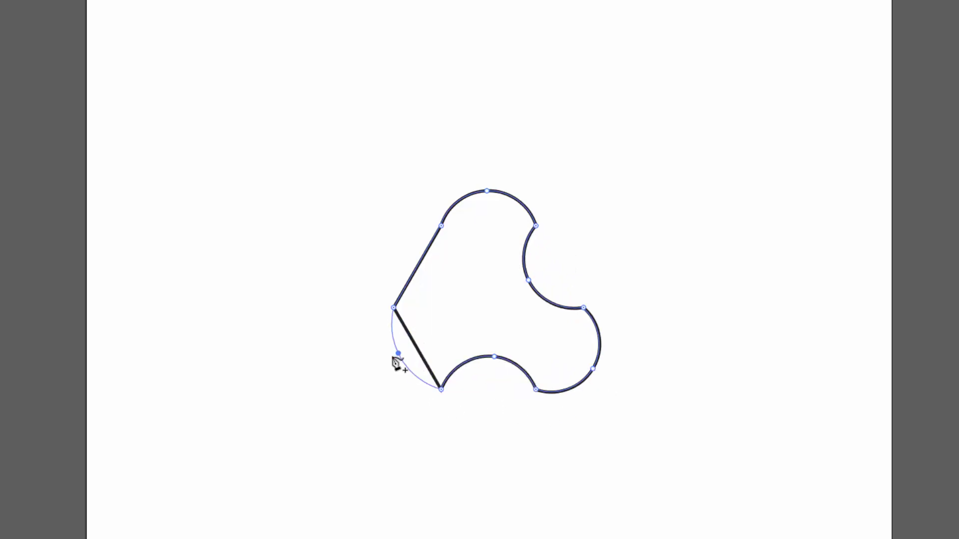
{"action": "left_click_drag", "start_coordinate": [421, 270], "coordinate": [447, 283]}
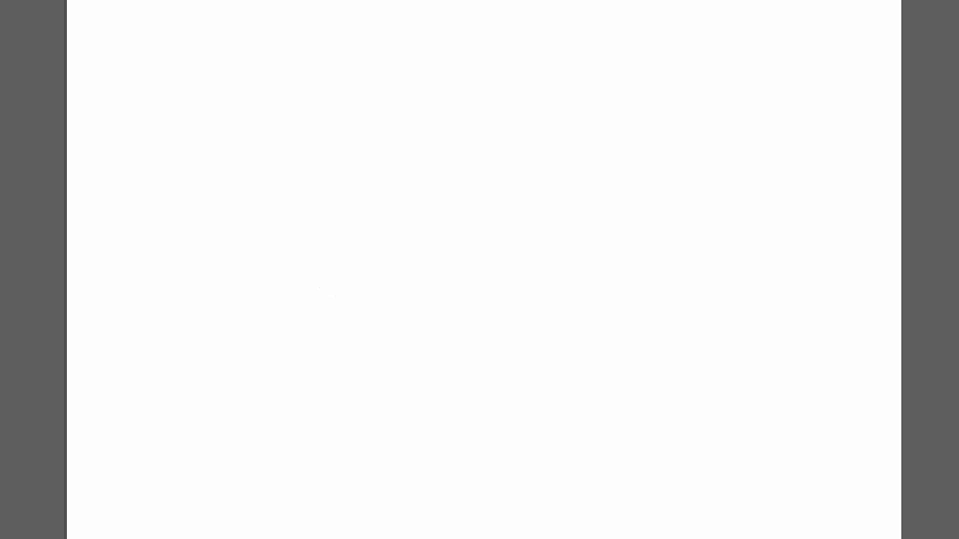
- Place the TreeSketch image, scale it down to fit the artboard, and nudge it left
{"action": "left_click_drag", "start_coordinate": [392, 317], "coordinate": [364, 70]}
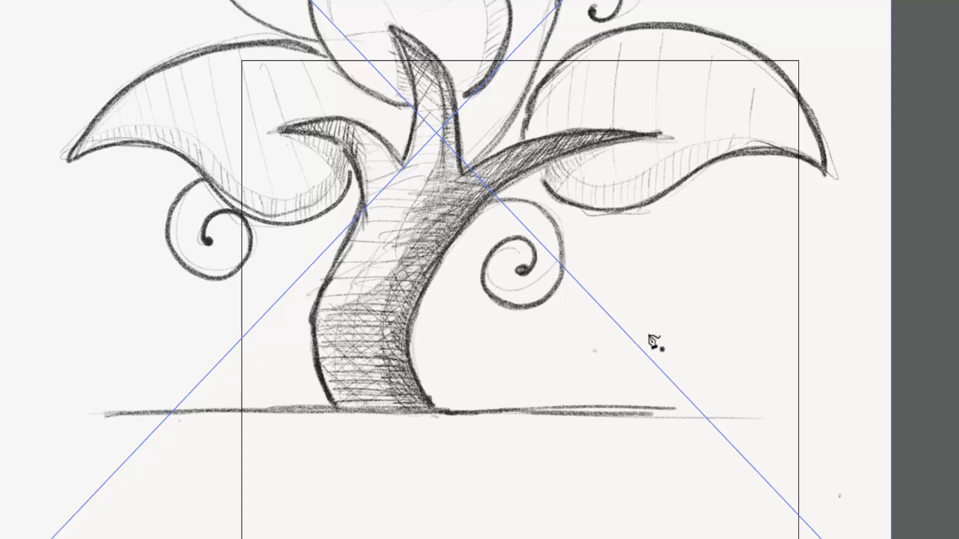
{"action": "mouse_move", "coordinate": [60, 56]}
{"action": "left_mouse_down"}
{"action": "mouse_move", "coordinate": [504, 275]}
{"action": "mouse_move", "coordinate": [540, 270]}
{"action": "left_mouse_up"}
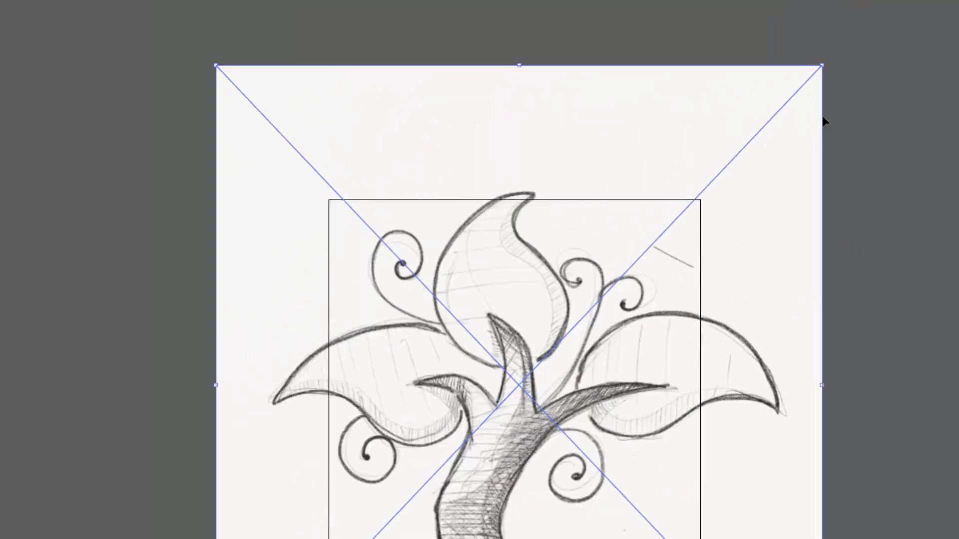
{"action": "mouse_move", "coordinate": [822, 65]}
{"action": "left_mouse_down"}
{"action": "mouse_move", "coordinate": [830, 69]}
{"action": "mouse_move", "coordinate": [631, 226]}
{"action": "mouse_move", "coordinate": [661, 192]}
{"action": "left_mouse_up"}
{"action": "key", "text": "ctrl+equal"}
{"action": "key", "text": "ctrl+equal"}
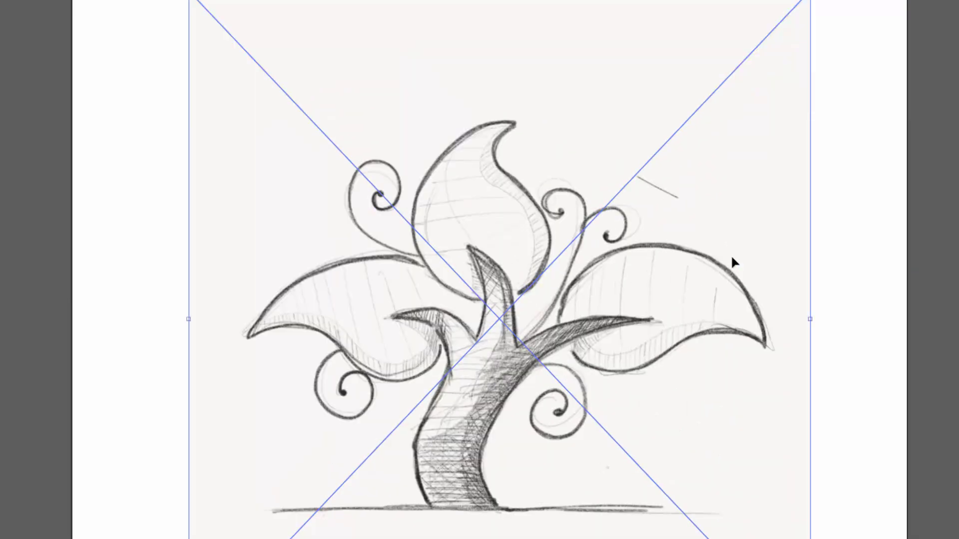
{"action": "key", "text": "ctrl+minus"}
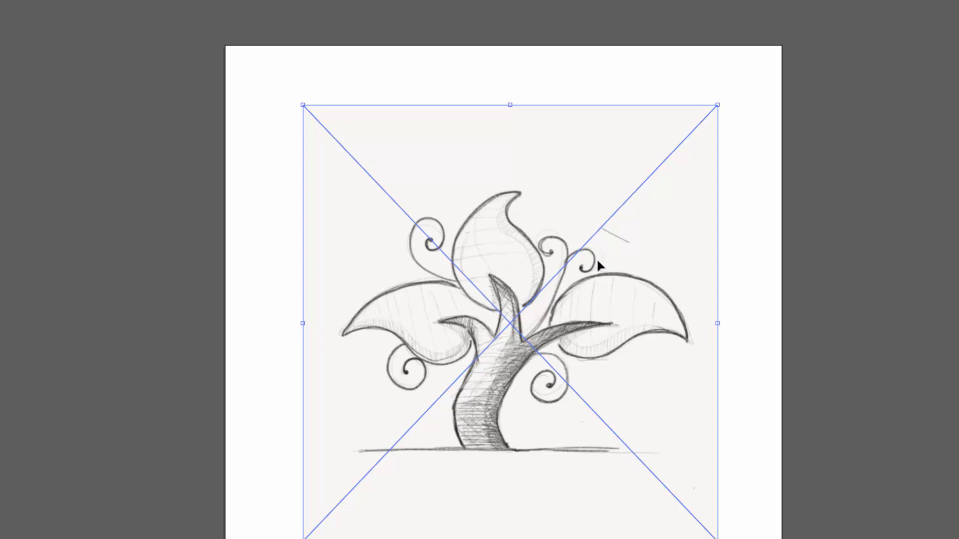
{"action": "key", "text": "Left"}
{"action": "key", "text": "Left"}
{"action": "key", "text": "Left"}
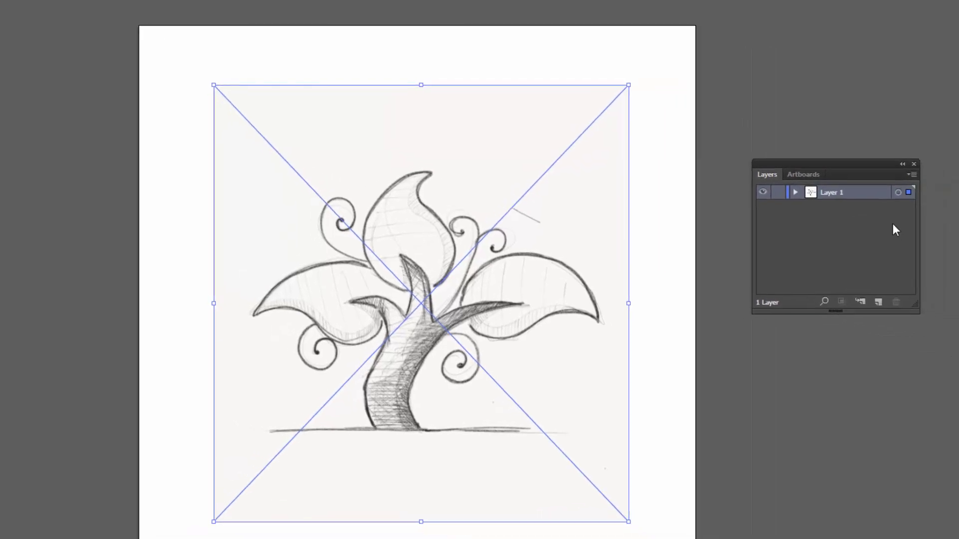
- Enable Dim Images in Layer 1's options so the tree sketch fades
{"action": "double_click", "coordinate": [875, 196]}
{"action": "left_click", "coordinate": [514, 298]}
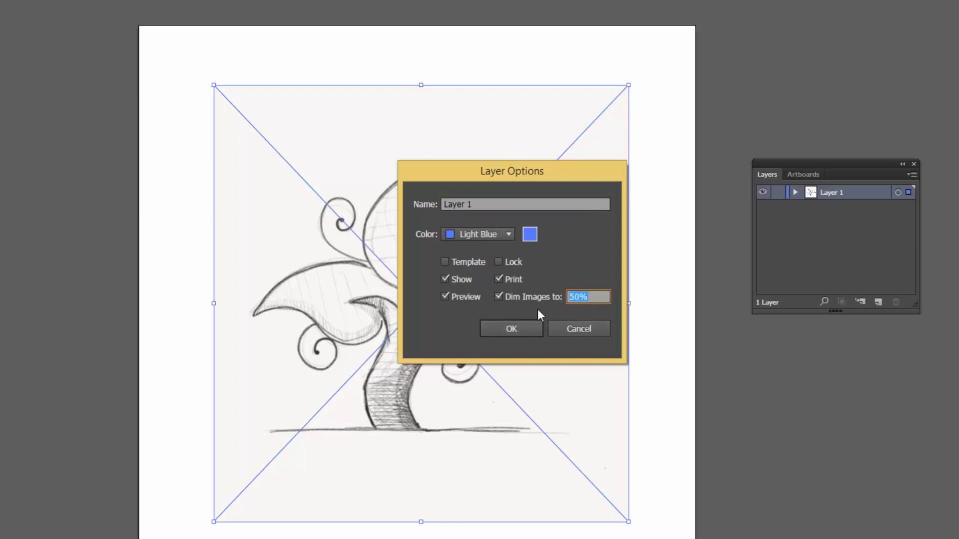
{"action": "left_click", "coordinate": [524, 325]}
{"action": "left_click", "coordinate": [798, 407]}
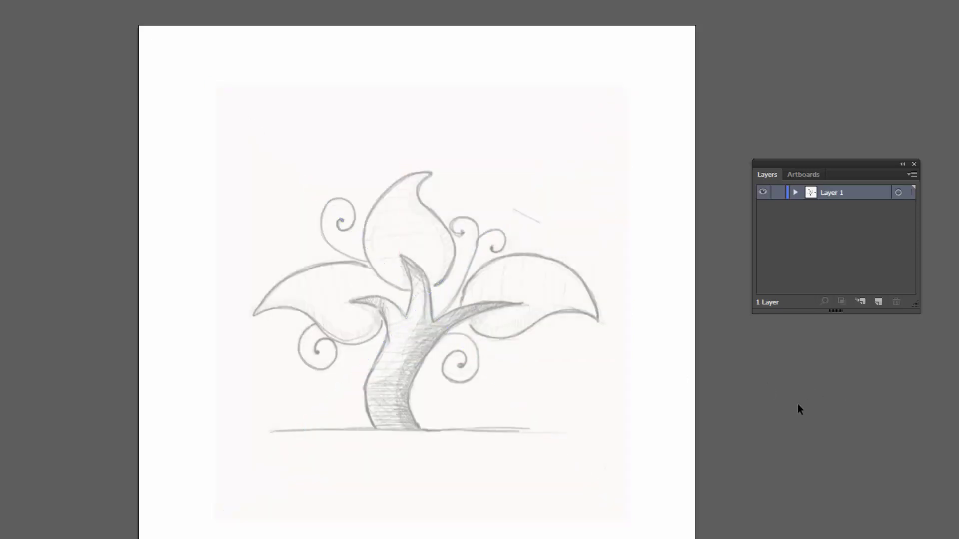
{"action": "left_click", "coordinate": [448, 281]}
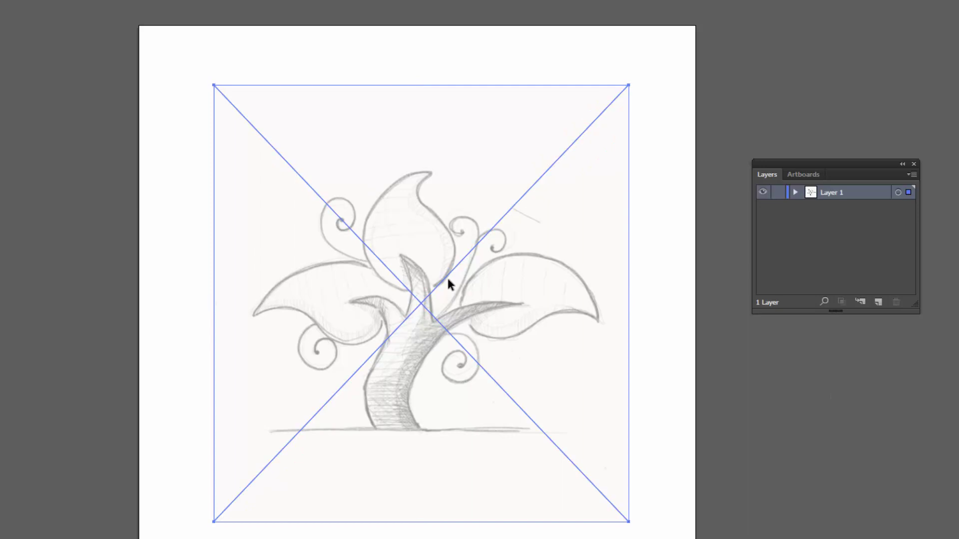
{"action": "key", "text": "ctrl+shift+a"}
- Zoom to the trunk base and start a Pen outline curving up its left edge
{"action": "key", "text": "ctrl+plus"}
{"action": "left_click_drag", "start_coordinate": [455, 280], "coordinate": [511, 209]}
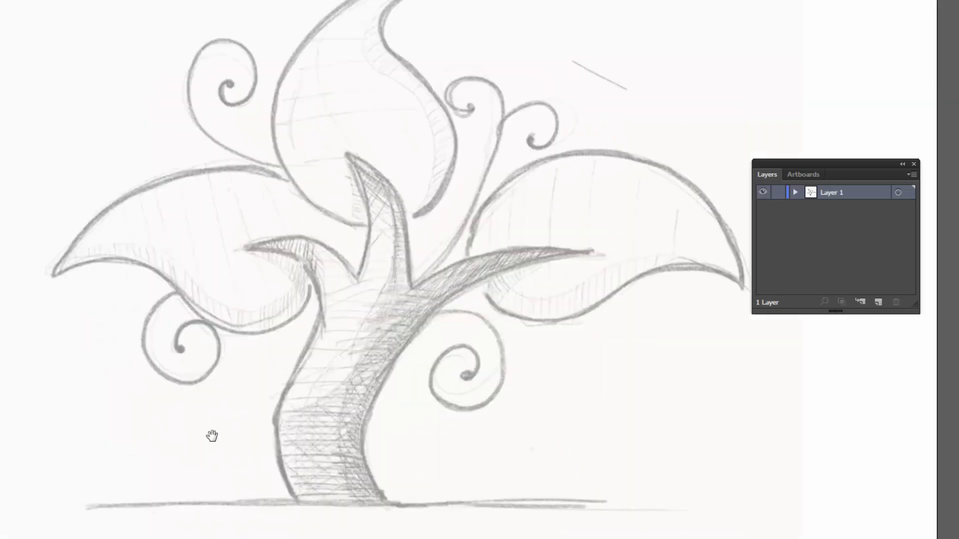
{"action": "scroll", "coordinate": [427, 348], "scroll_direction": "right", "scroll_amount": 1}
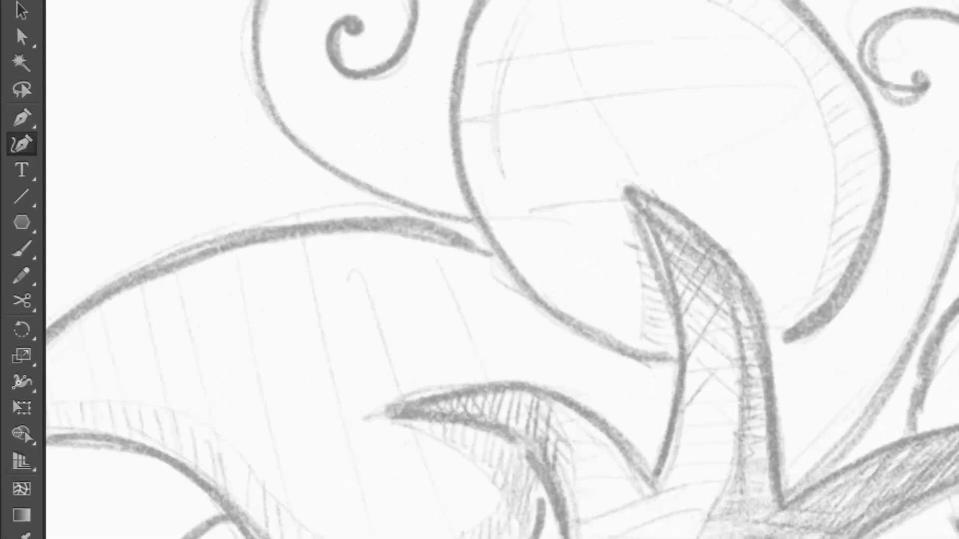
{"action": "left_click_drag", "start_coordinate": [767, 538], "coordinate": [915, 481]}
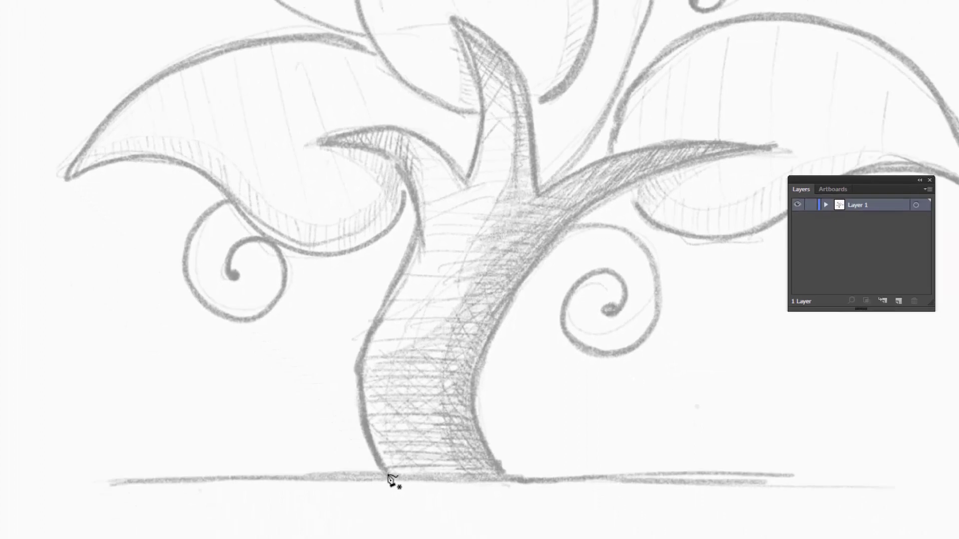
{"action": "left_click_drag", "start_coordinate": [388, 457], "coordinate": [387, 466]}
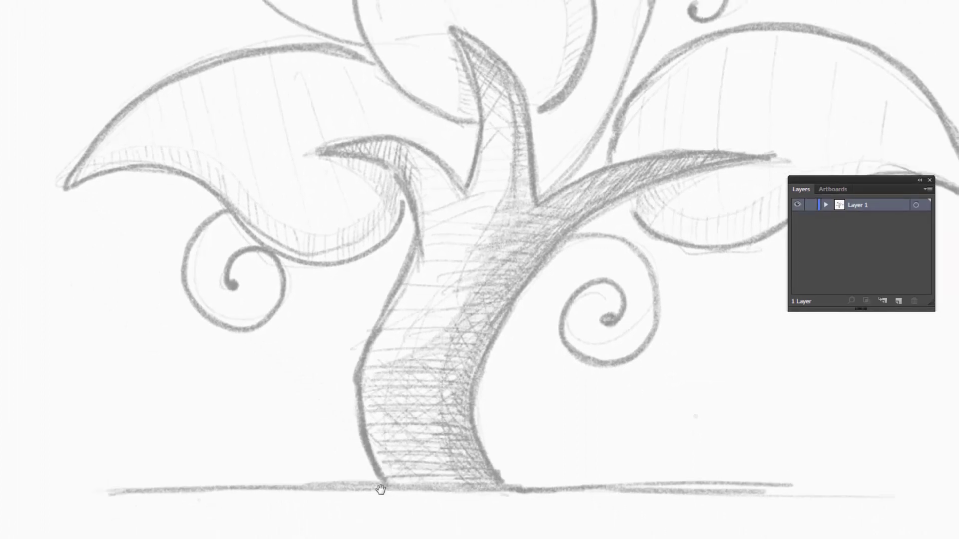
{"action": "left_click_drag", "start_coordinate": [312, 451], "coordinate": [296, 467]}
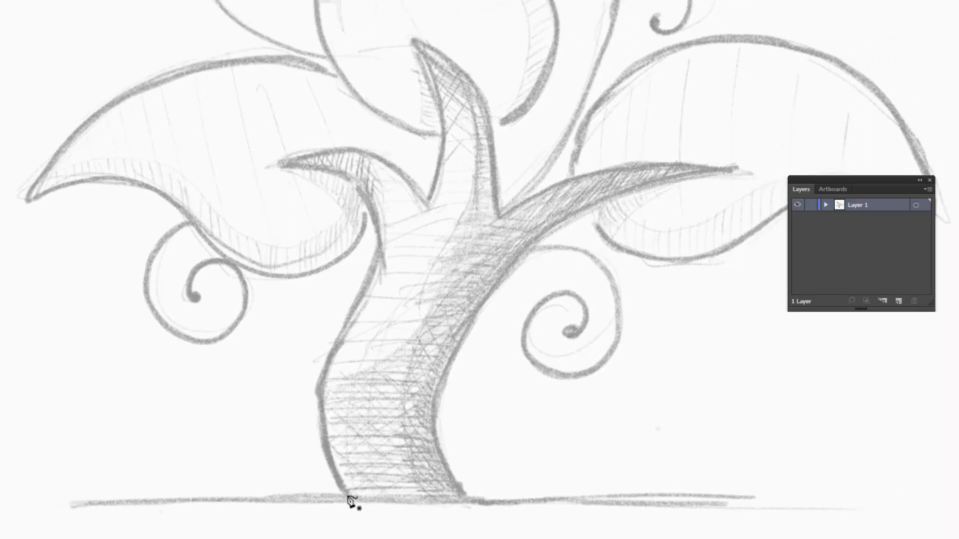
{"action": "left_click", "coordinate": [347, 496]}
{"action": "left_click_drag", "start_coordinate": [320, 396], "coordinate": [325, 330]}
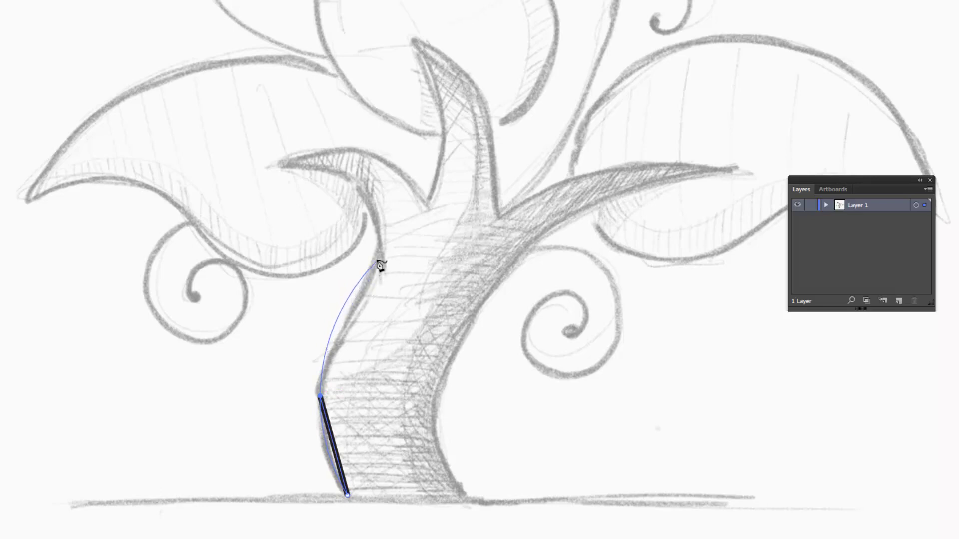
- Continue the outline up to the left branch tip and back along its top
{"action": "left_click", "coordinate": [377, 260]}
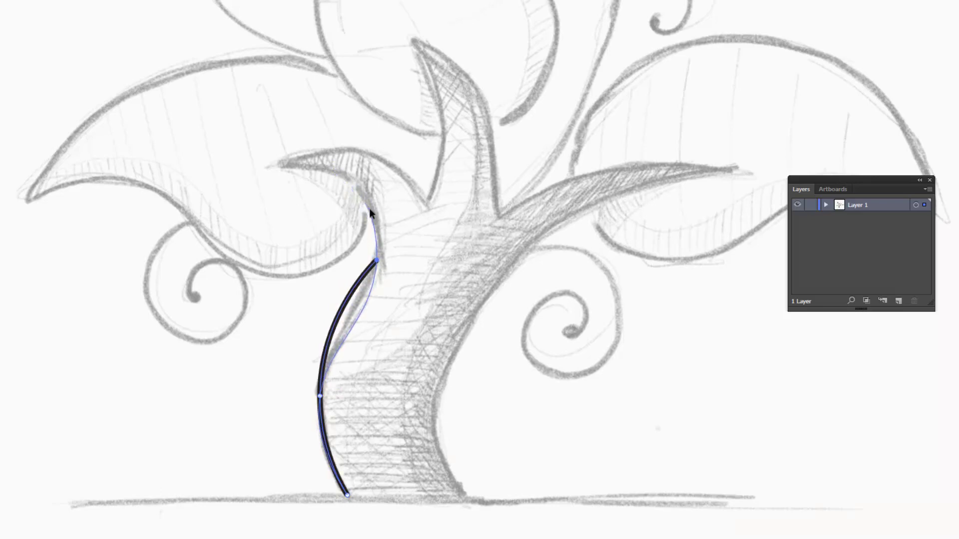
{"action": "key", "text": "ctrl+z"}
{"action": "left_click", "coordinate": [378, 246]}
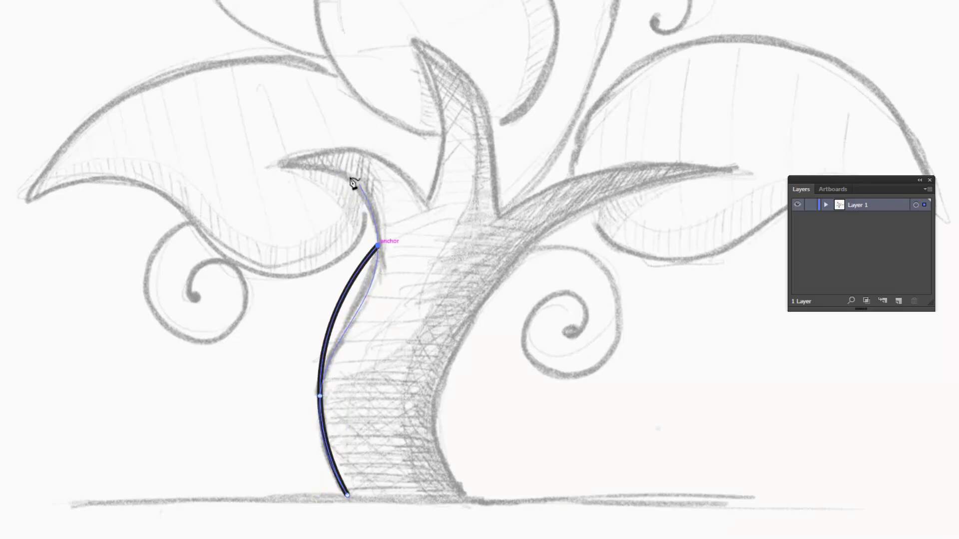
{"action": "left_click", "coordinate": [349, 176]}
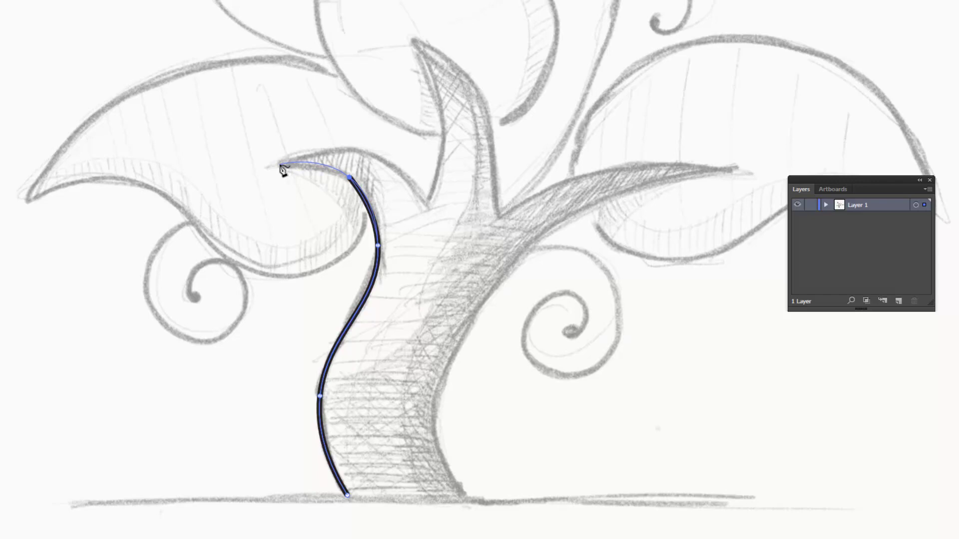
{"action": "left_click", "coordinate": [279, 164]}
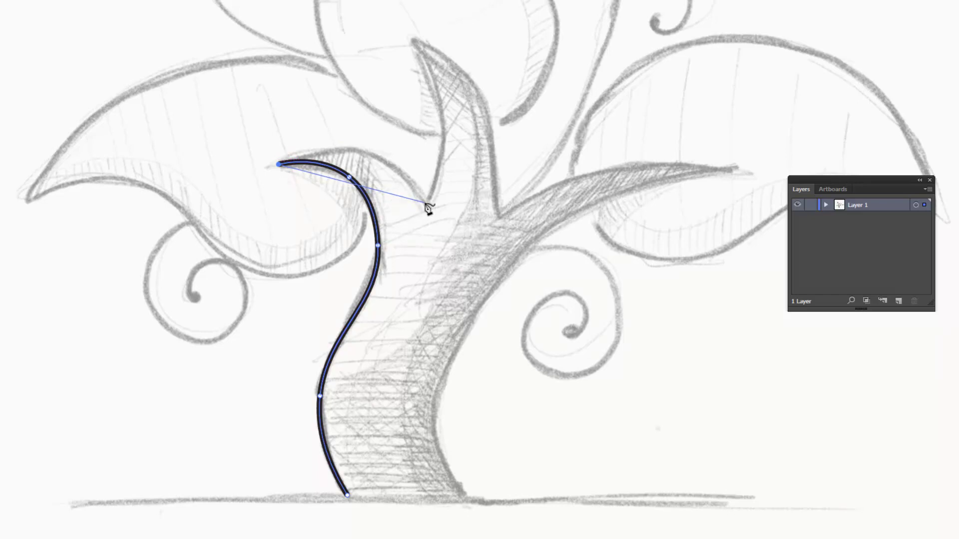
{"action": "left_click", "coordinate": [373, 153]}
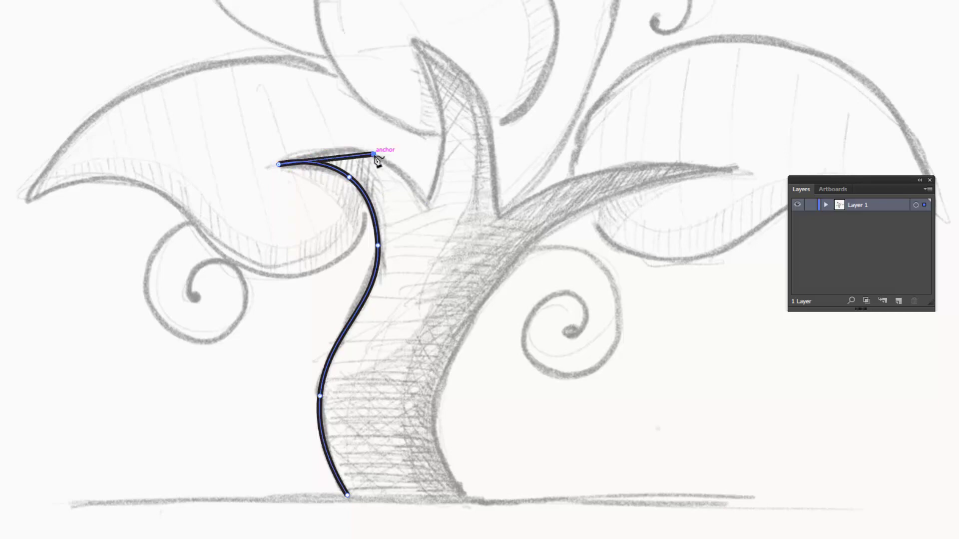
- Trace the trunk outline around the middle branch tip and down its right side
{"action": "left_click", "coordinate": [427, 203]}
{"action": "scroll", "coordinate": [430, 135], "scroll_direction": "up", "scroll_amount": 3}
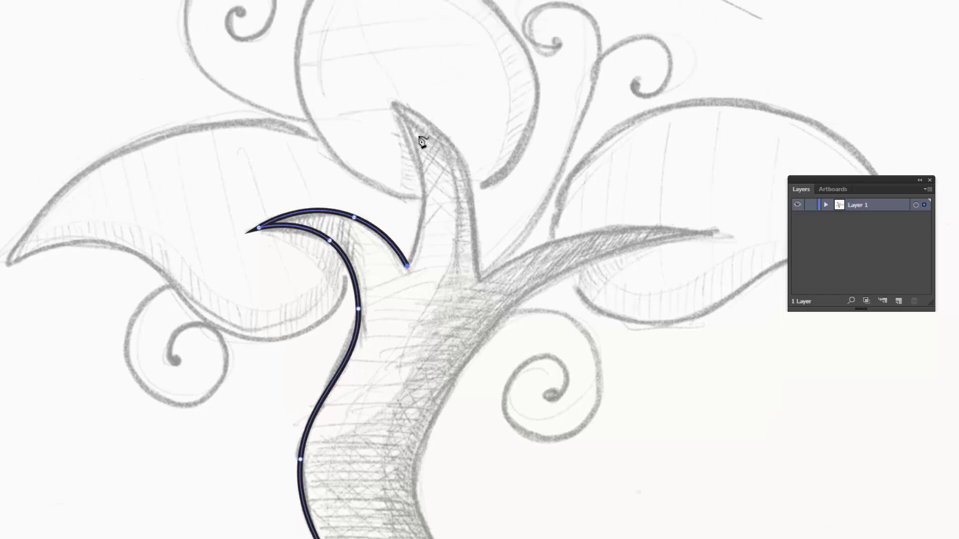
{"action": "scroll", "coordinate": [413, 214], "scroll_direction": "up", "scroll_amount": 3}
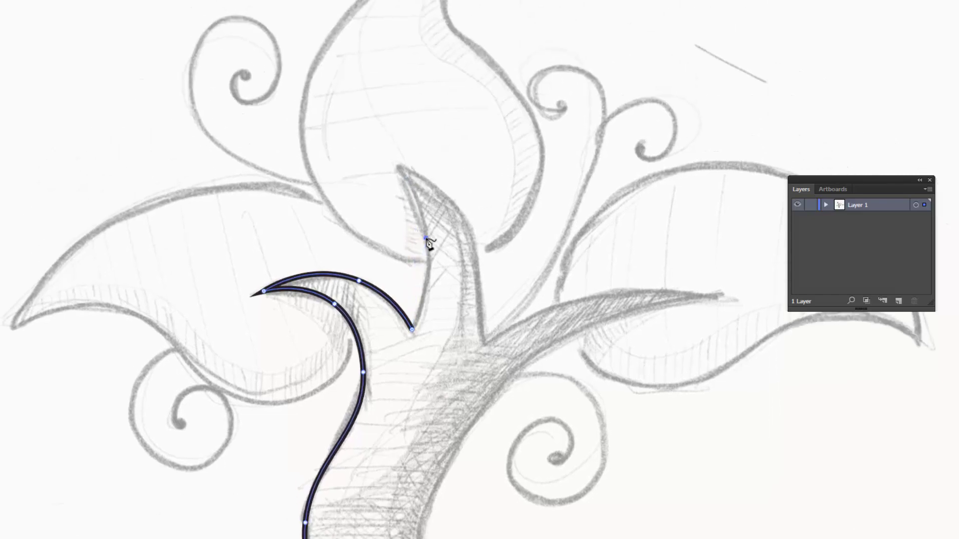
{"action": "left_click", "coordinate": [425, 239]}
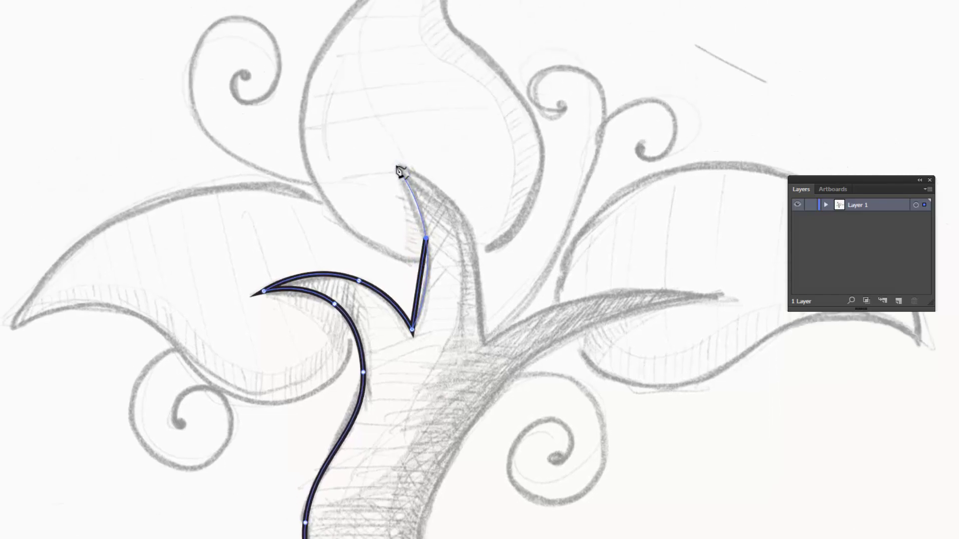
{"action": "left_click", "coordinate": [398, 167]}
{"action": "scroll", "coordinate": [479, 299], "scroll_direction": "down", "scroll_amount": 1}
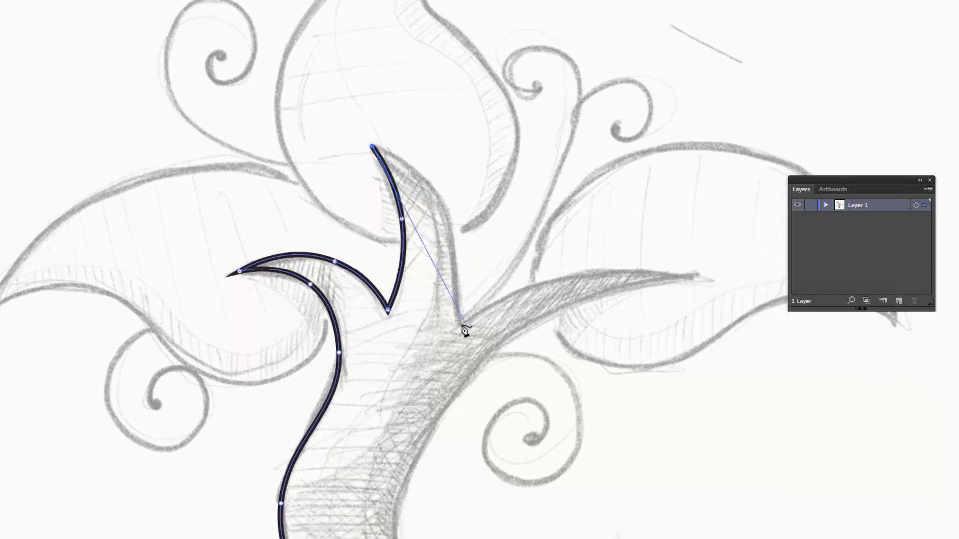
{"action": "left_click", "coordinate": [459, 324]}
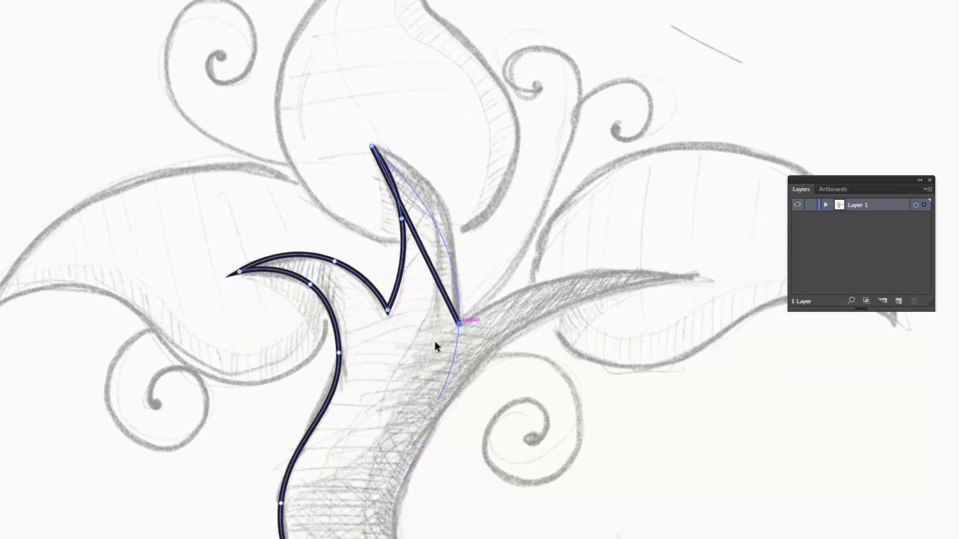
{"action": "key", "text": "ctrl+z"}
{"action": "left_click", "coordinate": [447, 223]}
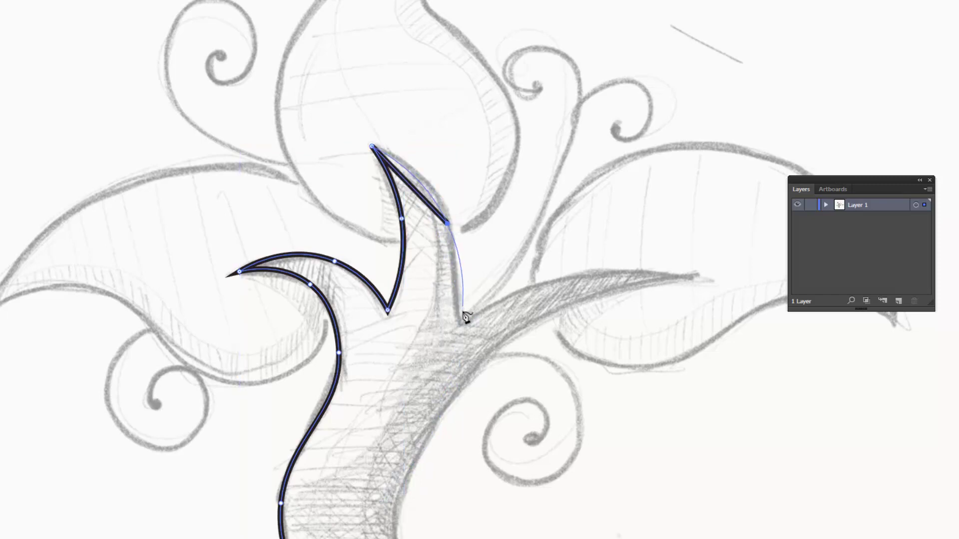
{"action": "left_click", "coordinate": [459, 327]}
- Trace the right branch out to its tip and back along its curved underside
{"action": "left_click_drag", "start_coordinate": [445, 261], "coordinate": [328, 237]}
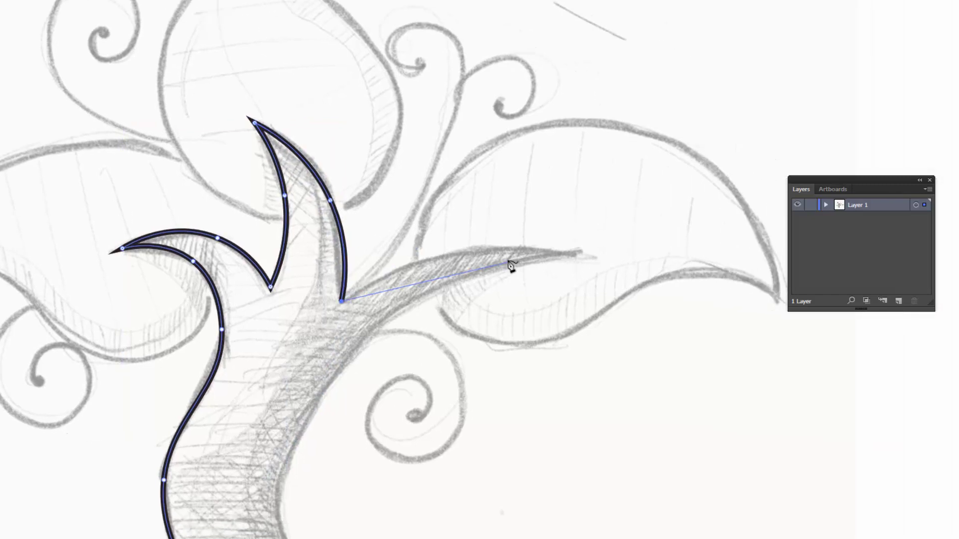
{"action": "left_click", "coordinate": [467, 251]}
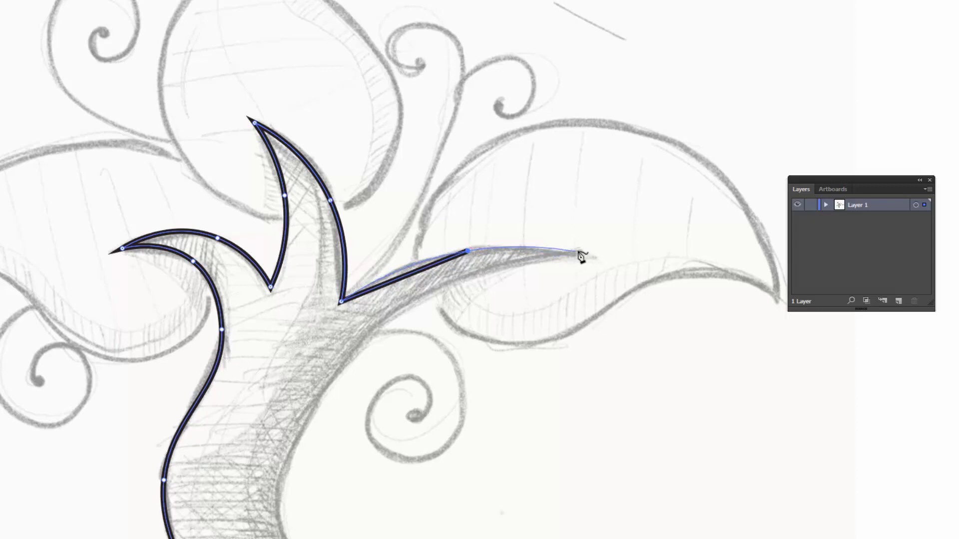
{"action": "left_click_drag", "start_coordinate": [468, 265], "coordinate": [497, 188]}
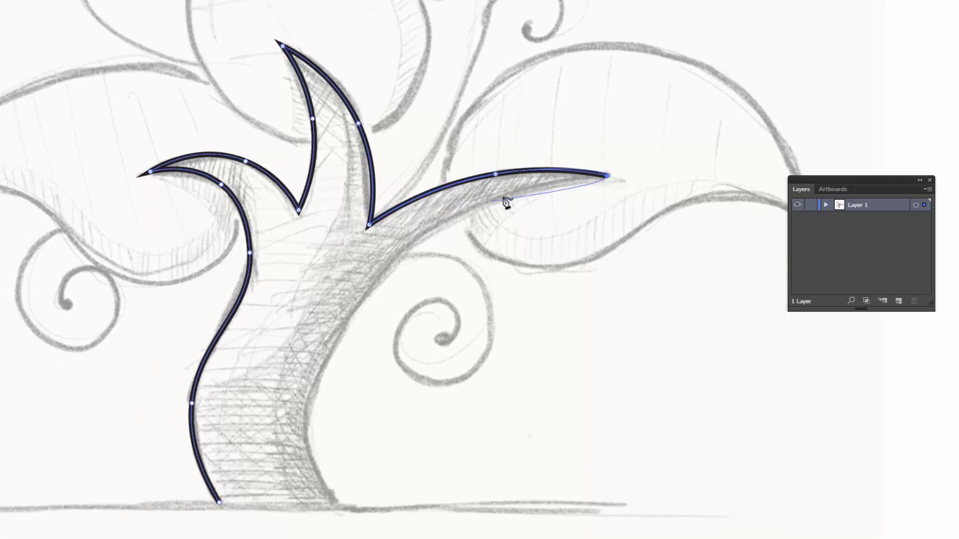
{"action": "left_click", "coordinate": [606, 175]}
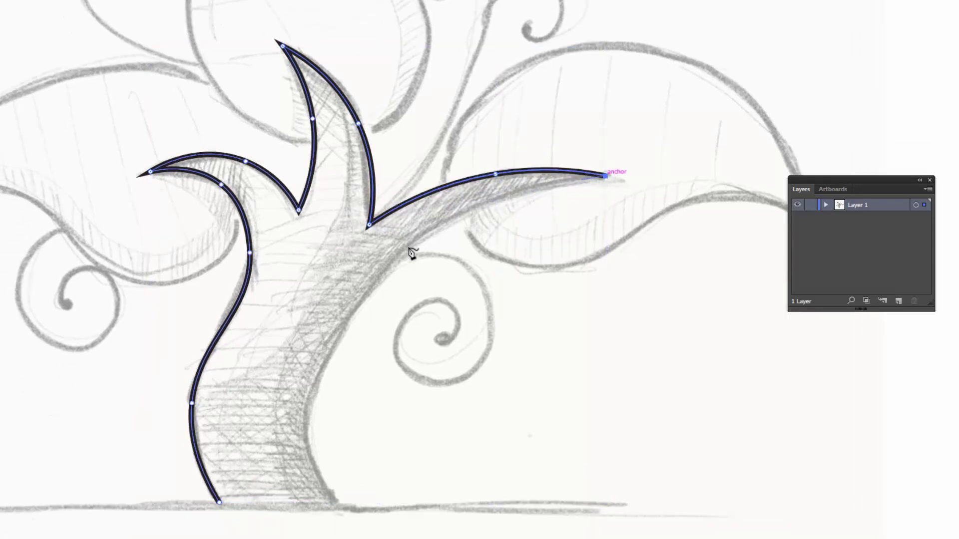
{"action": "left_click", "coordinate": [381, 273]}
{"action": "left_click_drag", "start_coordinate": [381, 274], "coordinate": [360, 289]}
- Curve the outline down the trunk's right side to its base
{"action": "scroll", "coordinate": [319, 306], "scroll_direction": "down", "scroll_amount": 1}
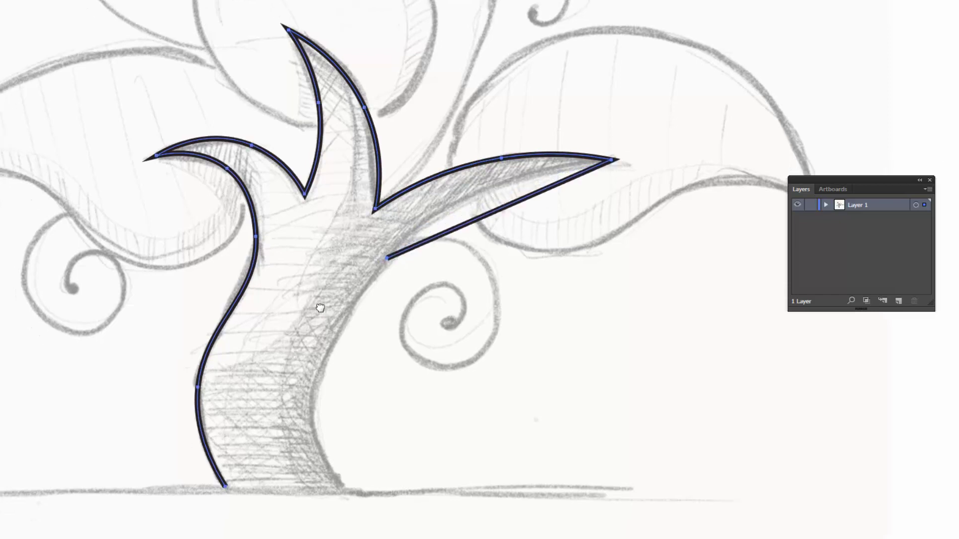
{"action": "scroll", "coordinate": [325, 339], "scroll_direction": "down", "scroll_amount": 3}
{"action": "left_click", "coordinate": [331, 358]}
{"action": "left_click_drag", "start_coordinate": [334, 364], "coordinate": [368, 425]}
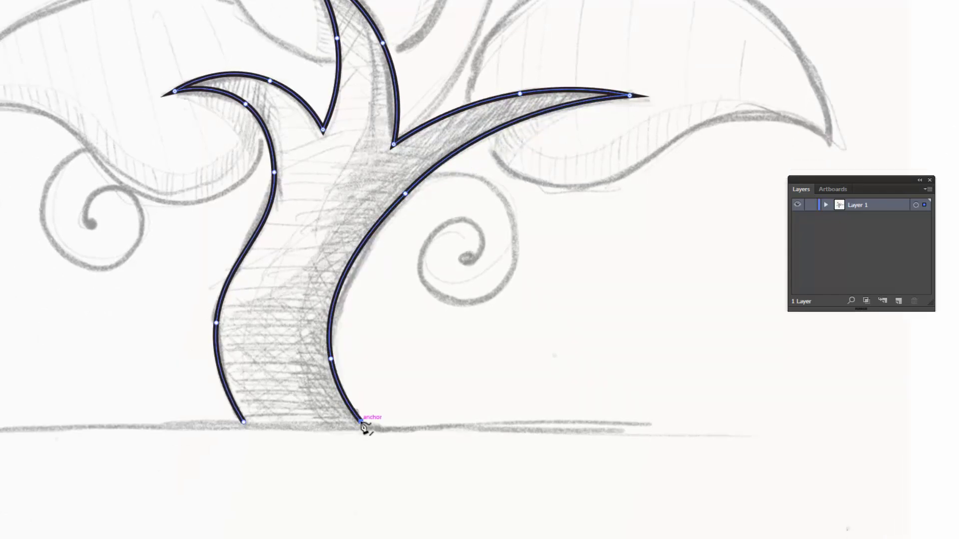
{"action": "left_click", "coordinate": [367, 424]}
{"action": "scroll", "coordinate": [254, 429], "scroll_direction": "up", "scroll_amount": 2}
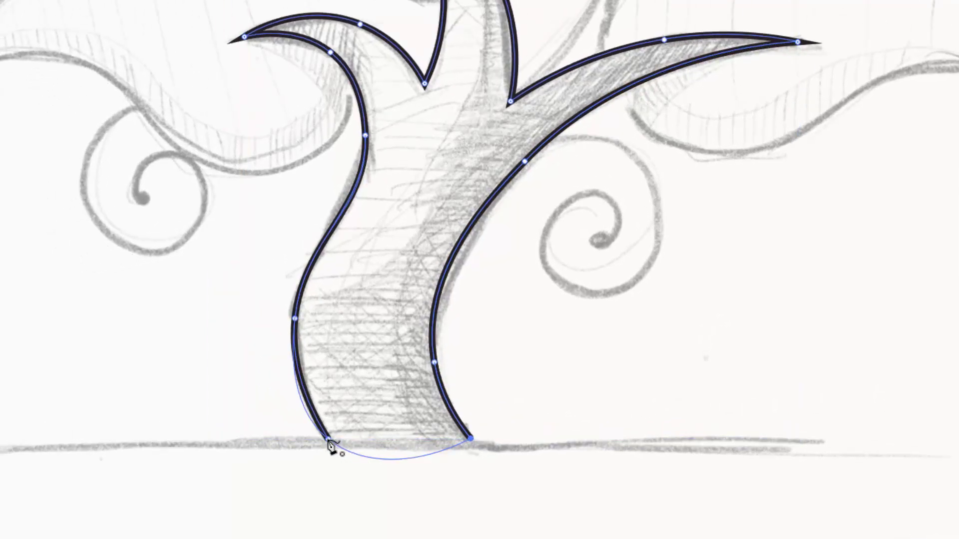
- Close the trunk outline at its starting point with a straight base
{"action": "left_click", "coordinate": [327, 439]}
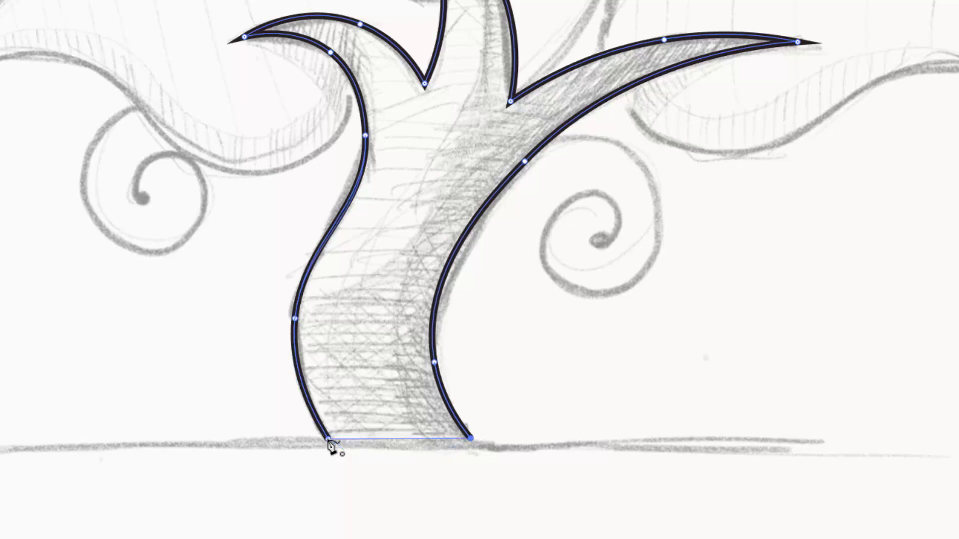
{"action": "left_click_drag", "start_coordinate": [329, 440], "coordinate": [330, 441]}
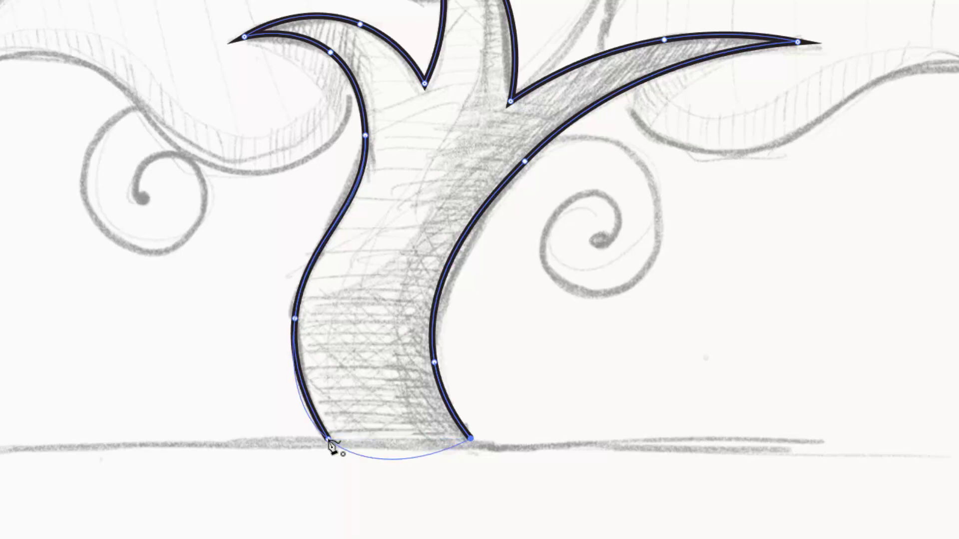
{"action": "left_click_drag", "start_coordinate": [329, 446], "coordinate": [309, 430]}
{"action": "key", "text": "v"}
{"action": "key", "text": "p"}
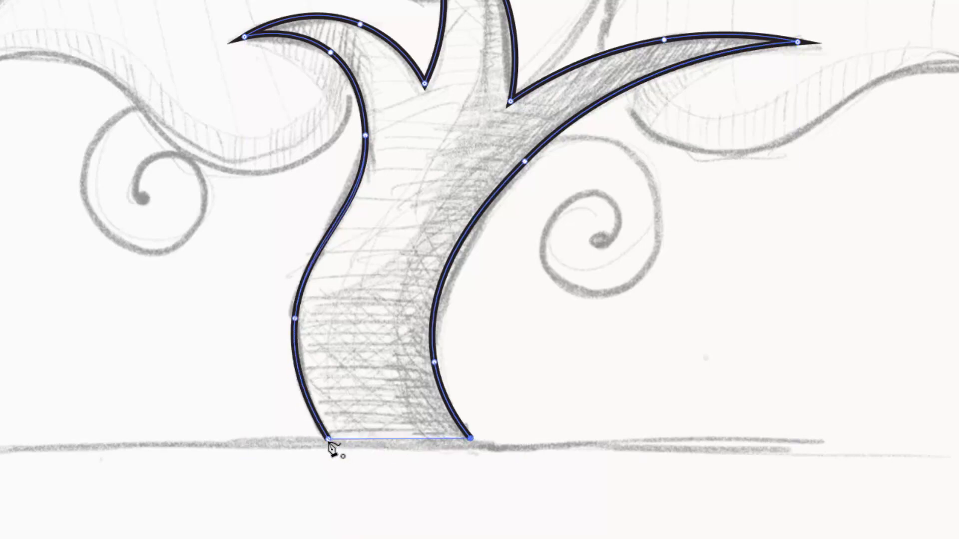
{"action": "left_click", "coordinate": [329, 441]}
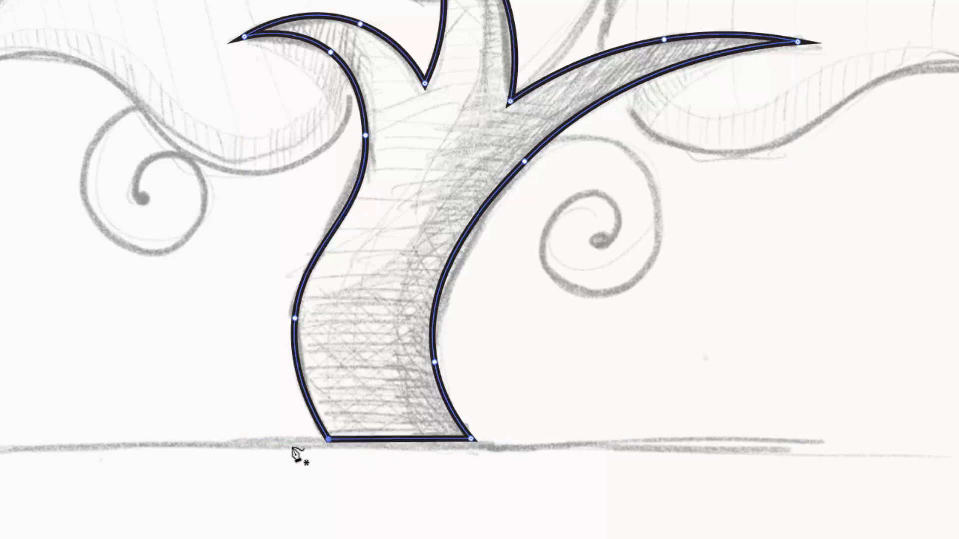
- Start a new outline at the right leaf's base and trace its lower edge
{"action": "left_click_drag", "start_coordinate": [467, 306], "coordinate": [451, 376]}
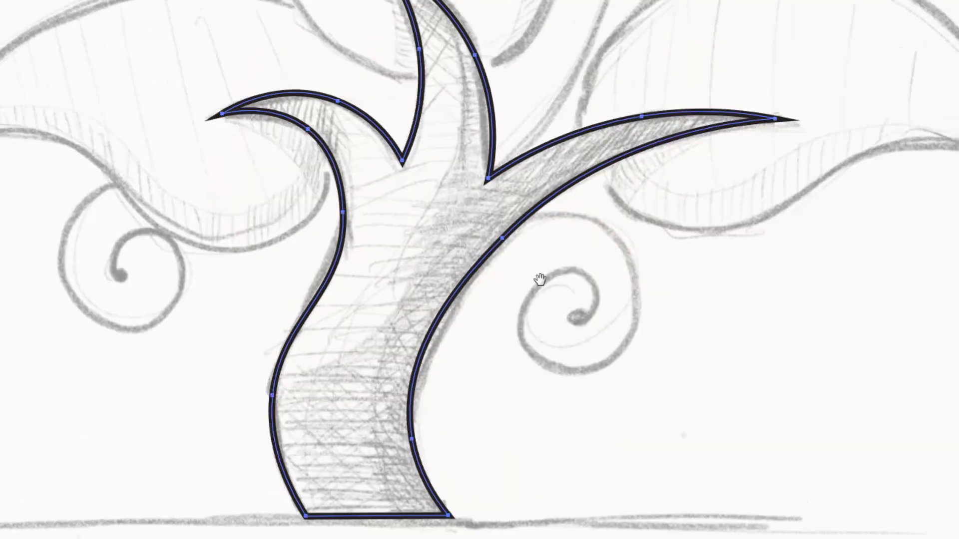
{"action": "left_click_drag", "start_coordinate": [540, 279], "coordinate": [585, 296]}
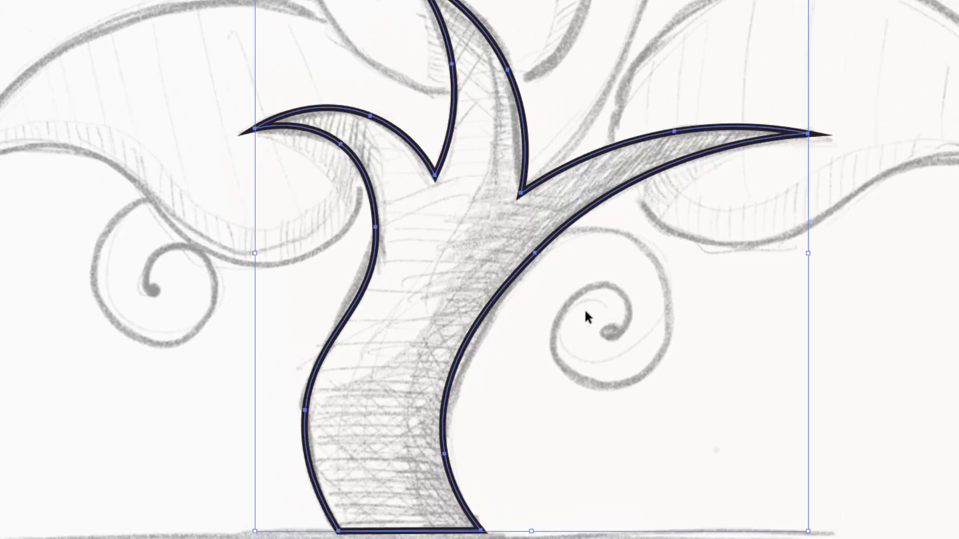
{"action": "left_click", "coordinate": [433, 211]}
{"action": "left_click", "coordinate": [472, 268]}
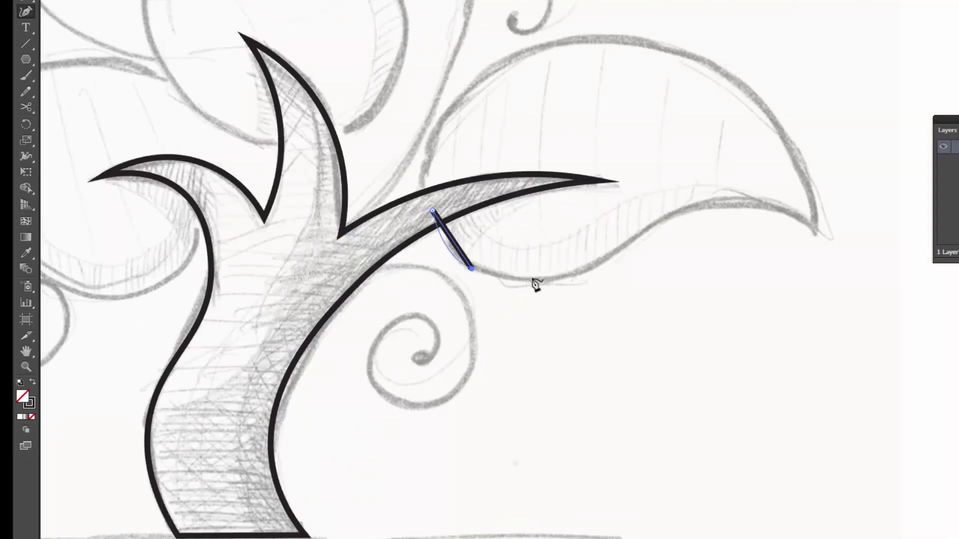
{"action": "left_click", "coordinate": [583, 271]}
- Finish the right leaf's wavy lower edge, tip and upper curve, closing its outline
{"action": "left_click", "coordinate": [668, 216]}
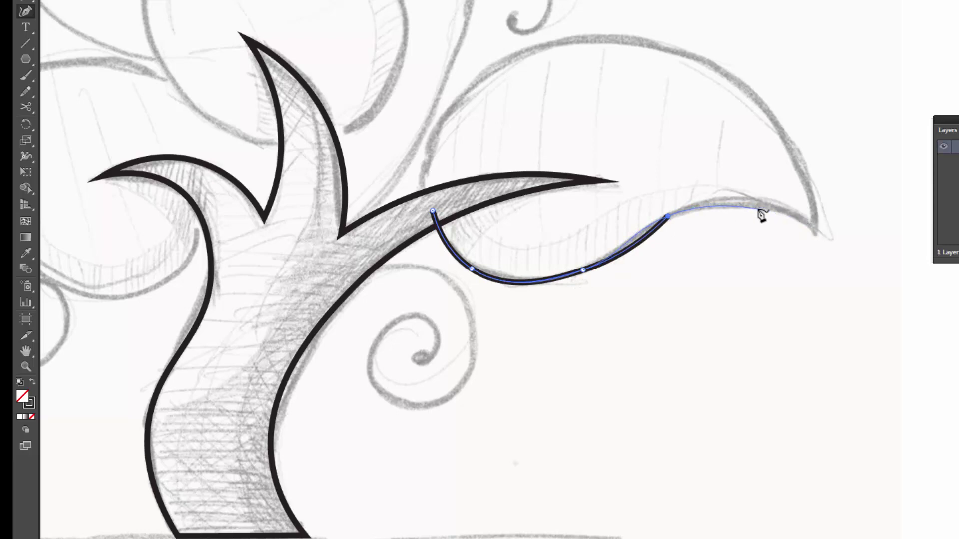
{"action": "left_click", "coordinate": [758, 203]}
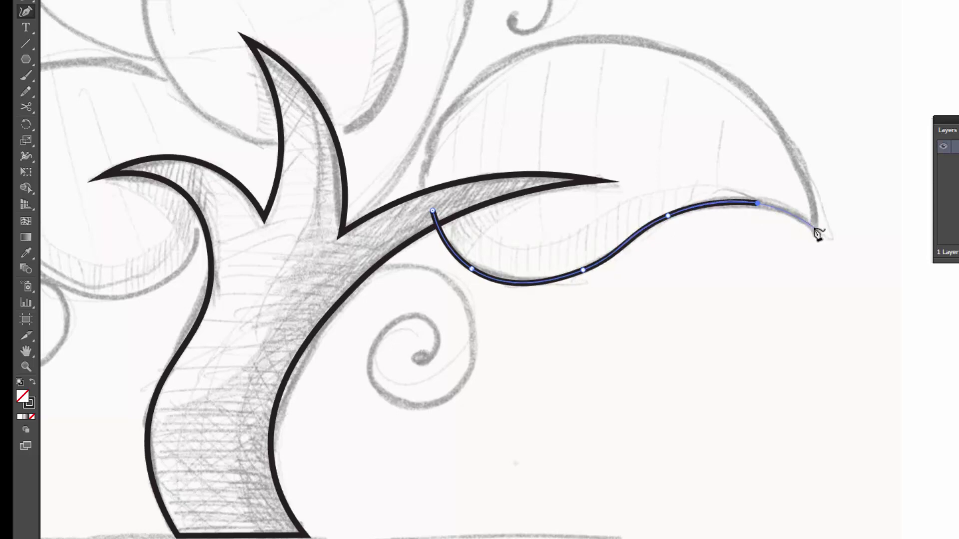
{"action": "left_click", "coordinate": [814, 228]}
{"action": "left_click_drag", "start_coordinate": [757, 125], "coordinate": [774, 169]}
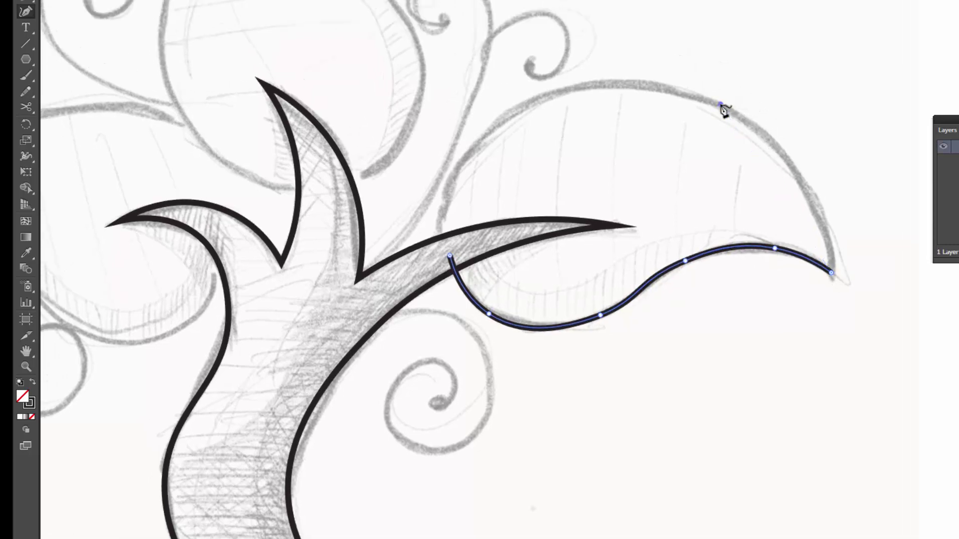
{"action": "left_click_drag", "start_coordinate": [716, 98], "coordinate": [456, 80]}
{"action": "mouse_move", "coordinate": [683, 124]}
{"action": "left_mouse_down"}
{"action": "mouse_move", "coordinate": [519, 111]}
{"action": "mouse_move", "coordinate": [466, 179]}
{"action": "left_mouse_up"}
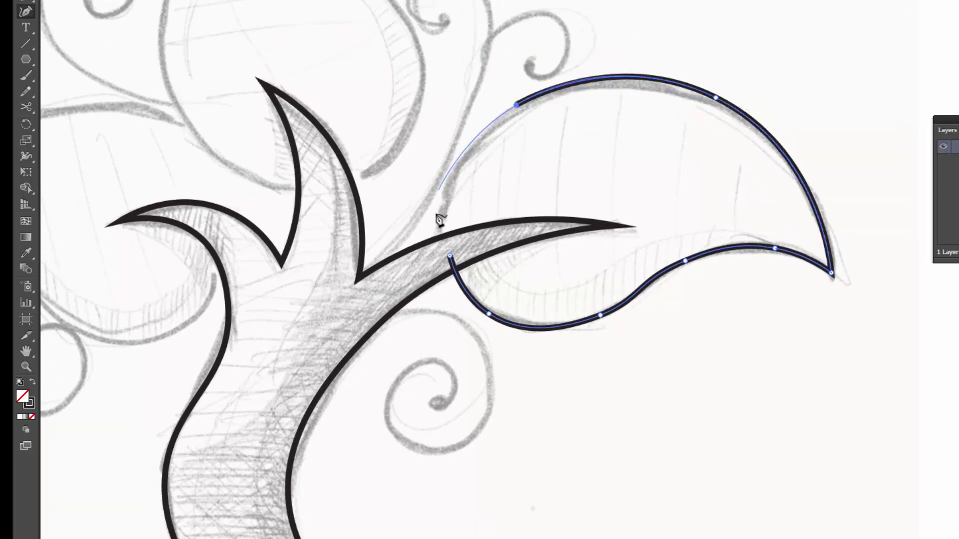
{"action": "left_click_drag", "start_coordinate": [440, 210], "coordinate": [439, 219]}
{"action": "left_click", "coordinate": [450, 255]}
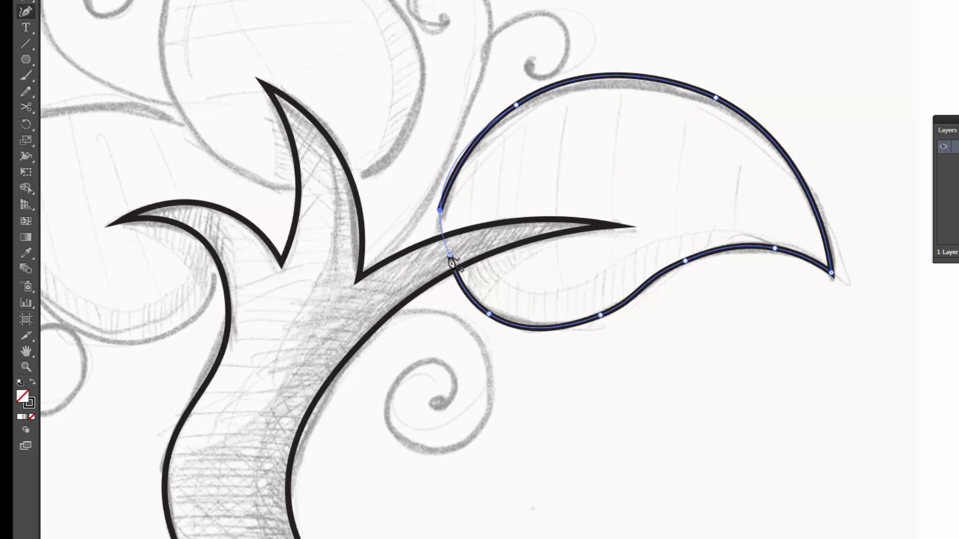
{"action": "left_click", "coordinate": [696, 36], "text": "ctrl"}
- Trace around the teardrop-shaped top leaf with the Curvature tool and close its outline
{"action": "left_click_drag", "start_coordinate": [607, 173], "coordinate": [645, 276]}
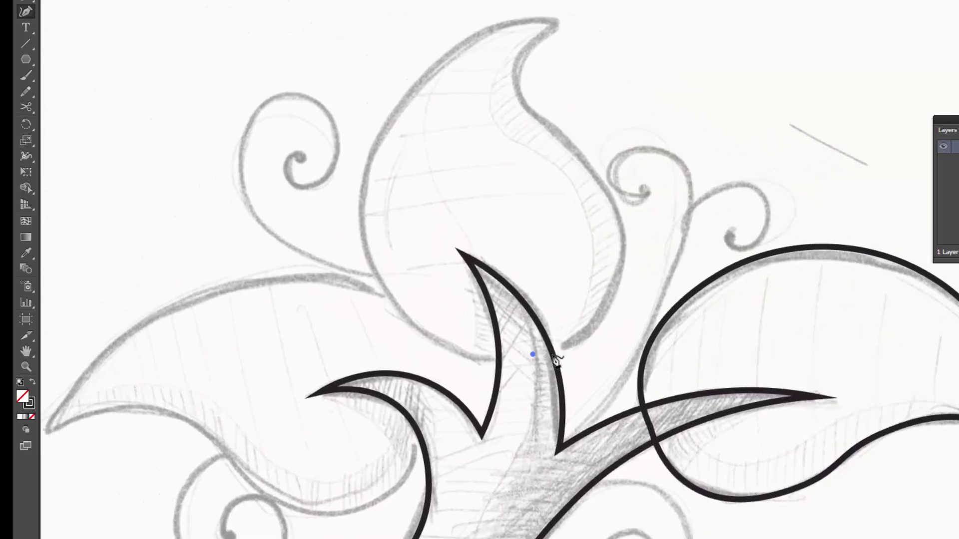
{"action": "left_click_drag", "start_coordinate": [612, 291], "coordinate": [614, 176]}
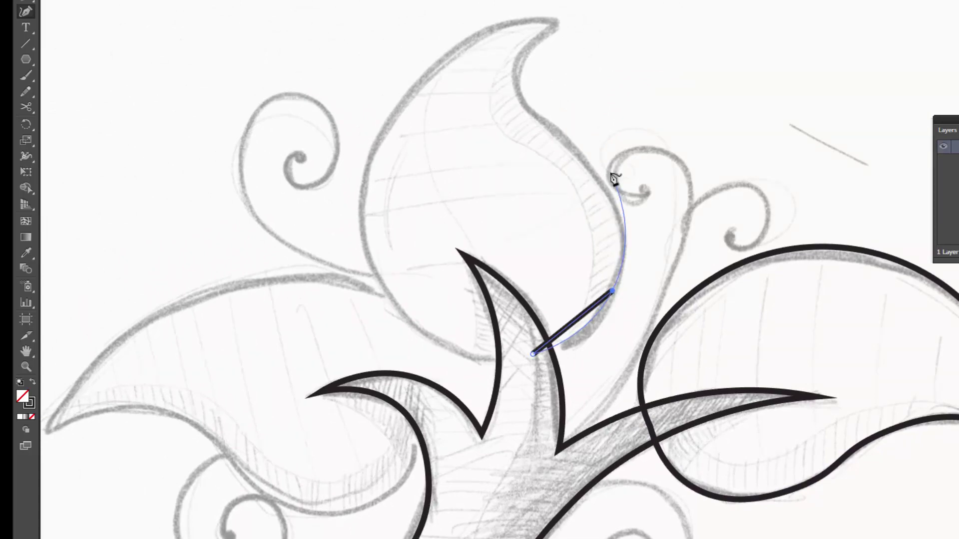
{"action": "left_click", "coordinate": [586, 159]}
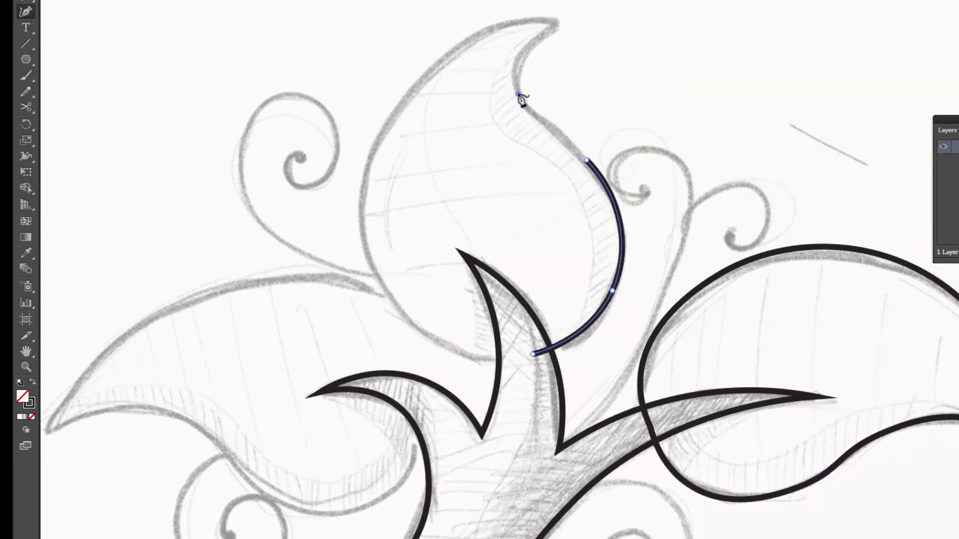
{"action": "left_click_drag", "start_coordinate": [517, 93], "coordinate": [519, 60]}
{"action": "left_click", "coordinate": [520, 58]}
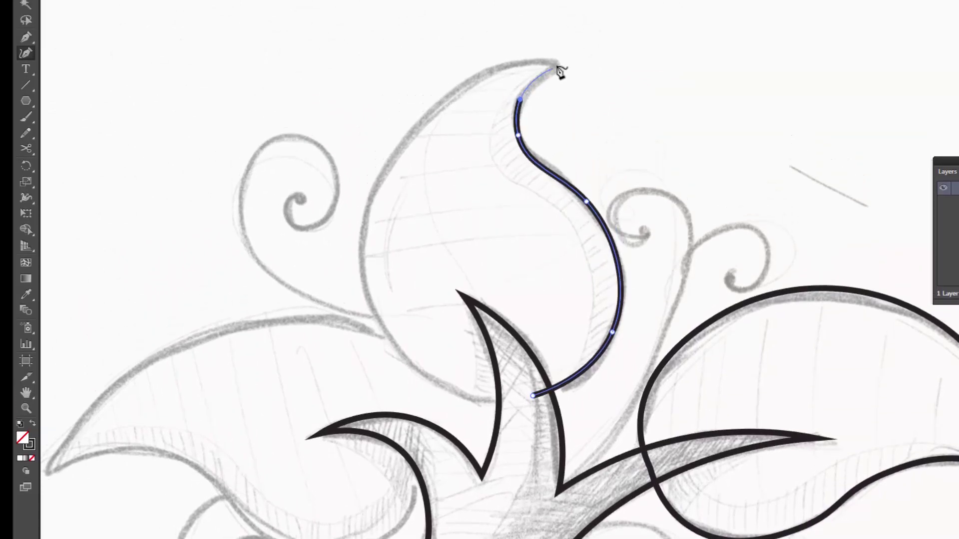
{"action": "left_click", "coordinate": [558, 21]}
{"action": "scroll", "coordinate": [499, 145], "scroll_direction": "left", "scroll_amount": 2}
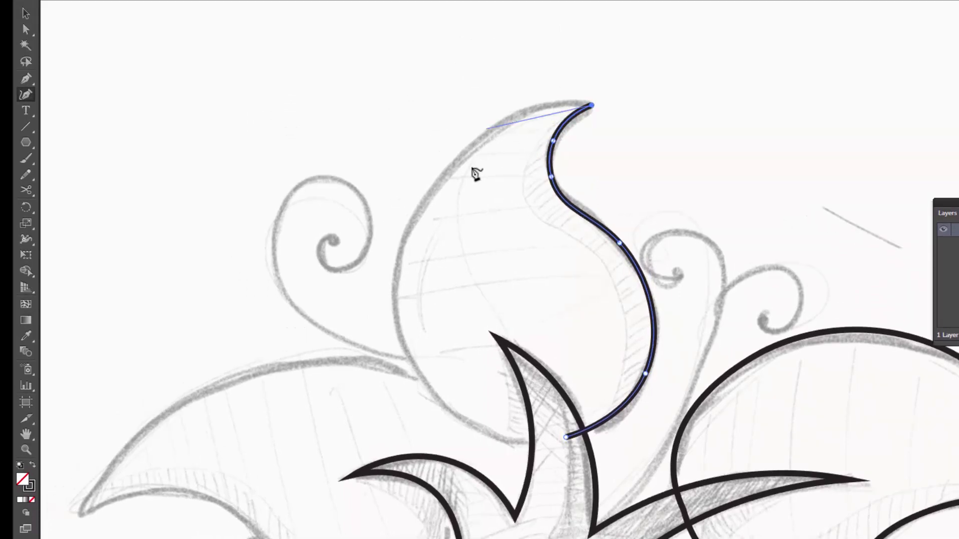
{"action": "left_click", "coordinate": [465, 153]}
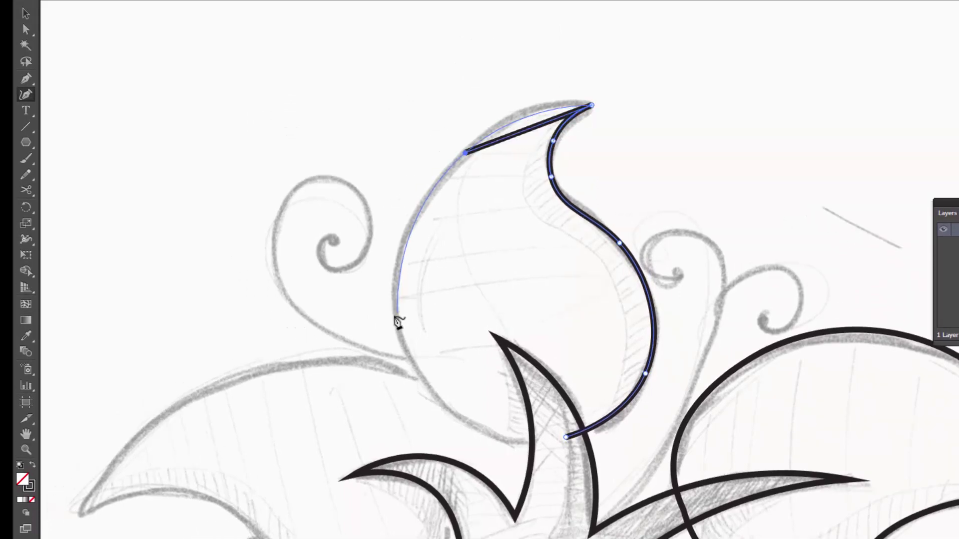
{"action": "left_click", "coordinate": [392, 318]}
{"action": "left_click", "coordinate": [491, 438]}
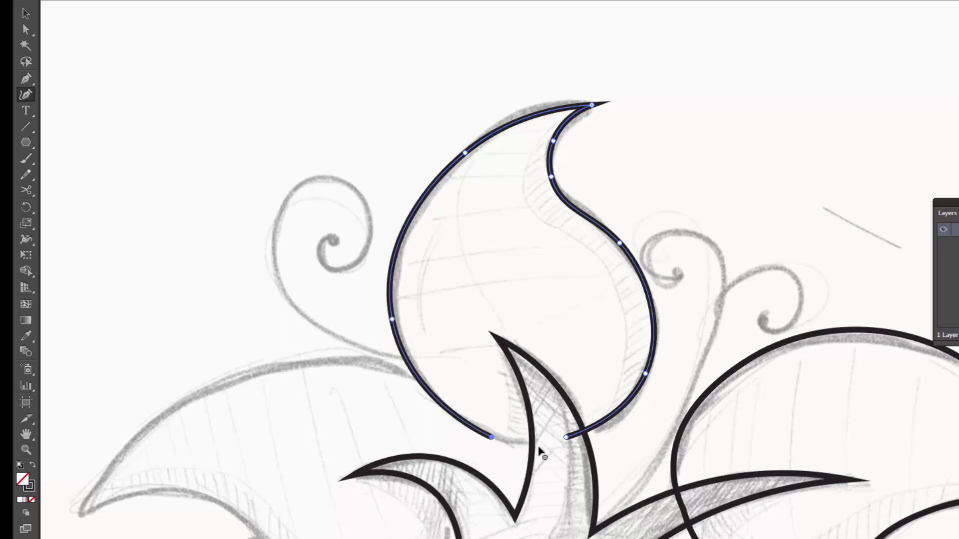
{"action": "left_click", "coordinate": [566, 440]}
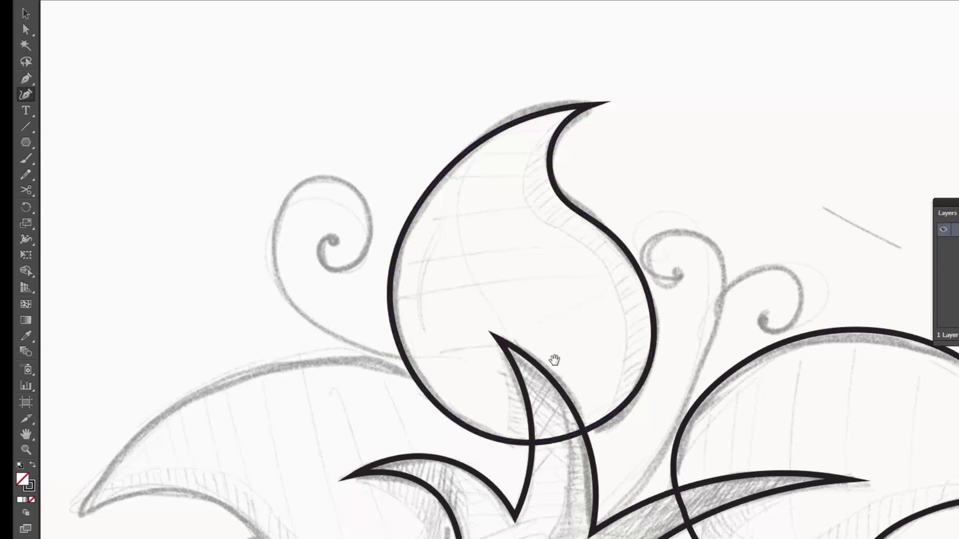
{"action": "left_click_drag", "start_coordinate": [552, 364], "coordinate": [642, 321]}
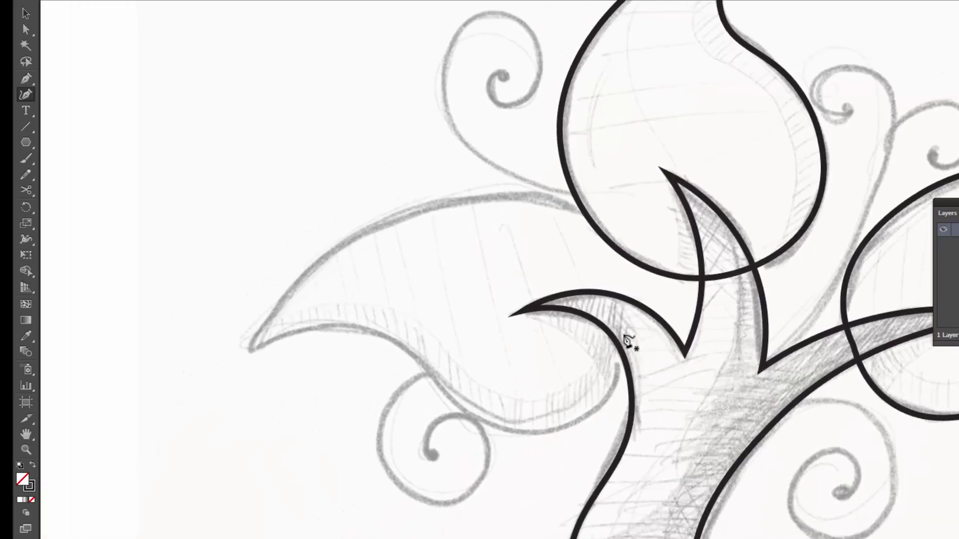
- Trace the left leaf's lower edge to a sharp corner at its tip
{"action": "left_click", "coordinate": [548, 431]}
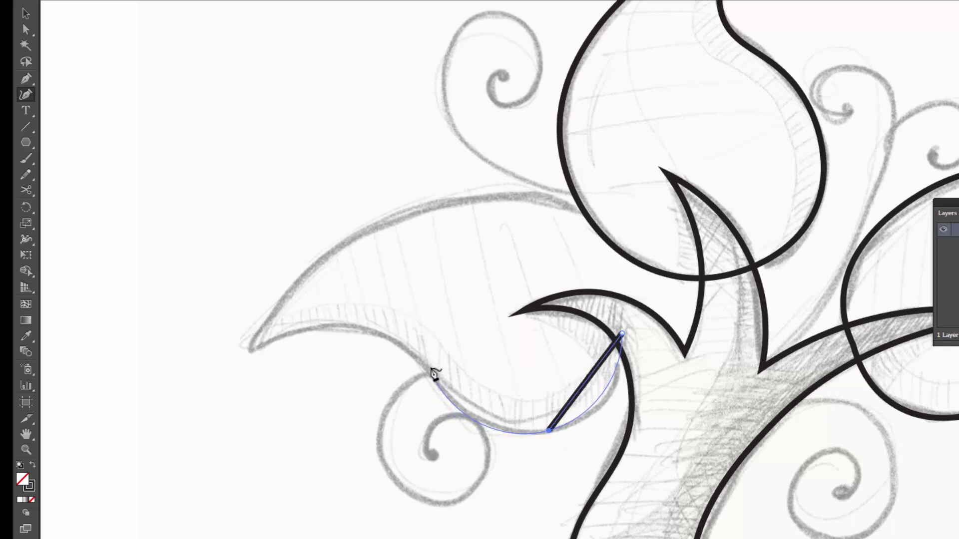
{"action": "left_click", "coordinate": [429, 366]}
{"action": "key", "text": "ctrl+z"}
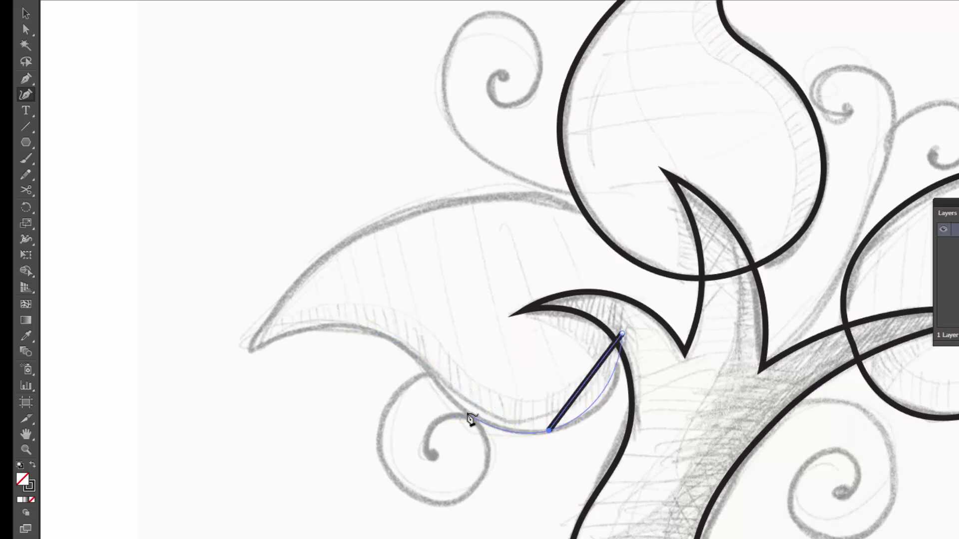
{"action": "left_click", "coordinate": [458, 403]}
{"action": "left_click", "coordinate": [409, 352]}
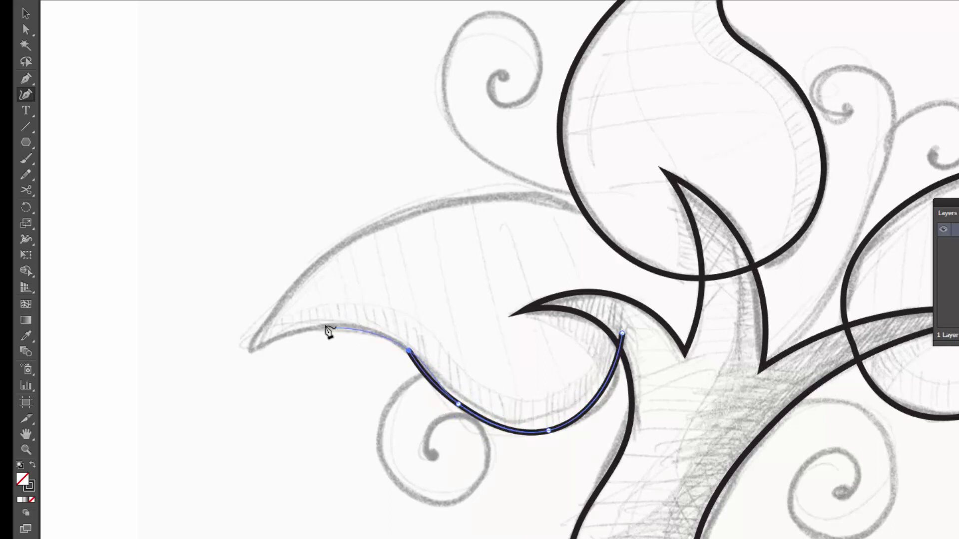
{"action": "left_click", "coordinate": [318, 326]}
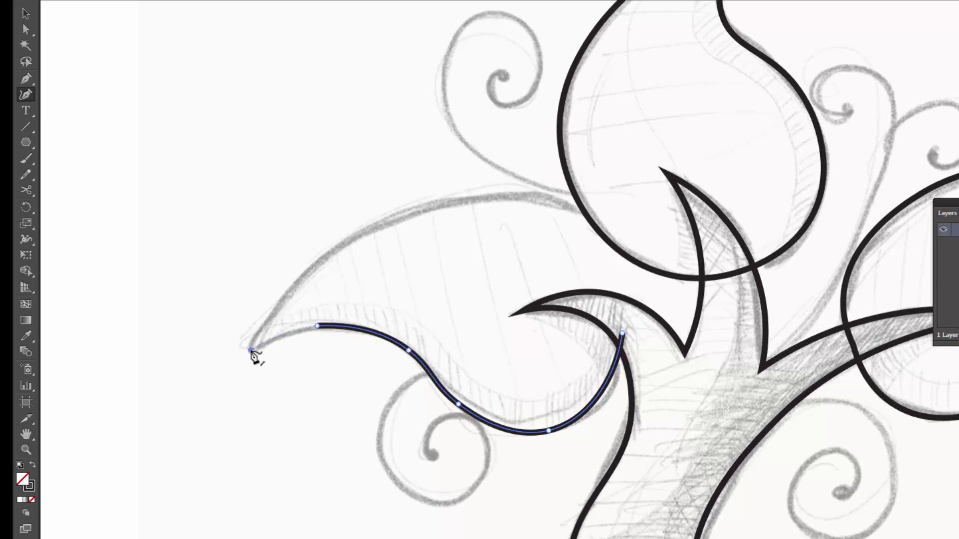
{"action": "double_click", "coordinate": [251, 351]}
- Trace the left leaf's top curve back to the stem and close the outline
{"action": "left_click", "coordinate": [344, 237]}
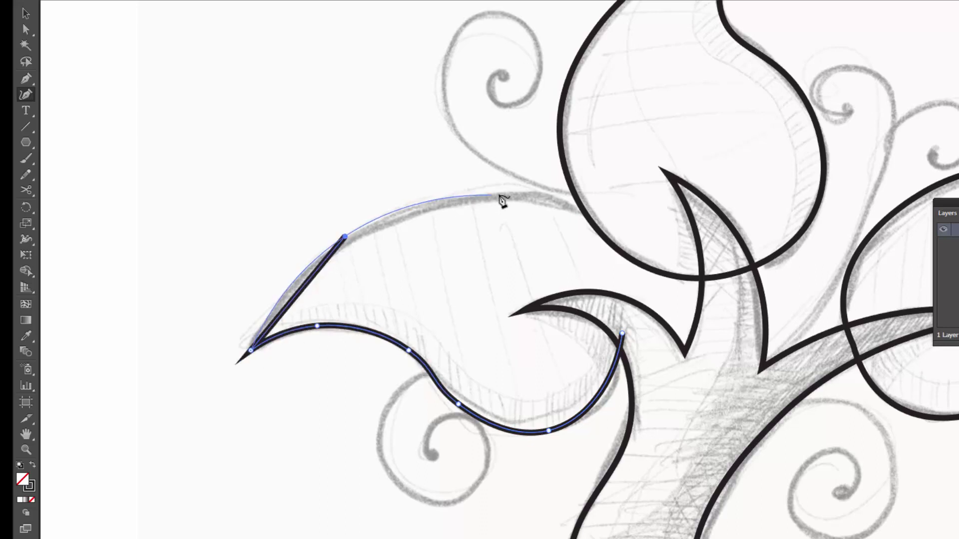
{"action": "left_click", "coordinate": [506, 195]}
{"action": "left_click", "coordinate": [623, 226]}
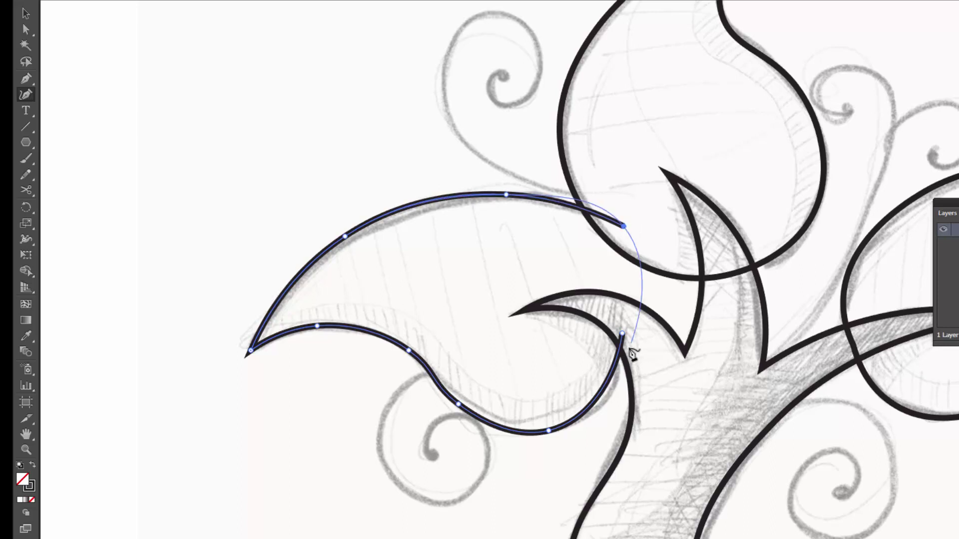
{"action": "left_click", "coordinate": [623, 333]}
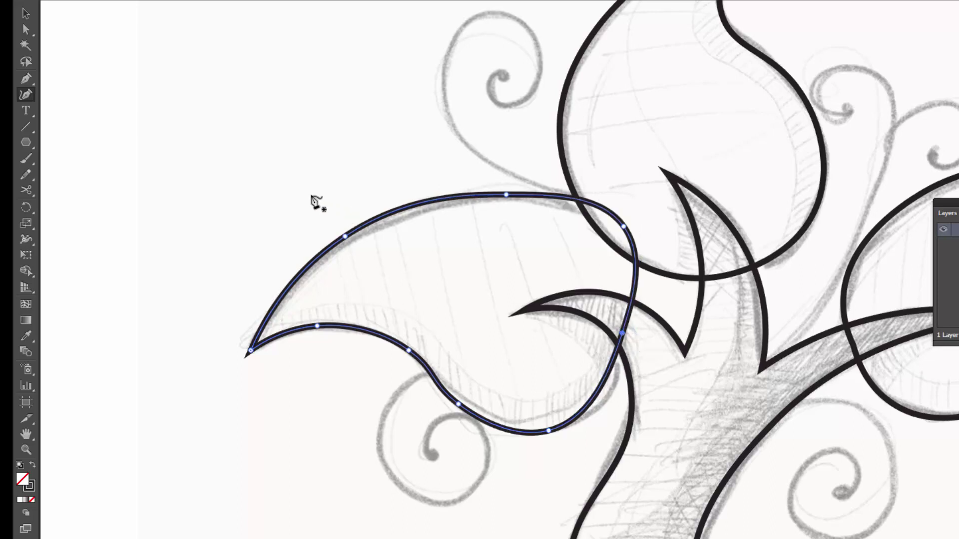
{"action": "key", "text": "ctrl+z"}
{"action": "key", "text": "ctrl+z"}
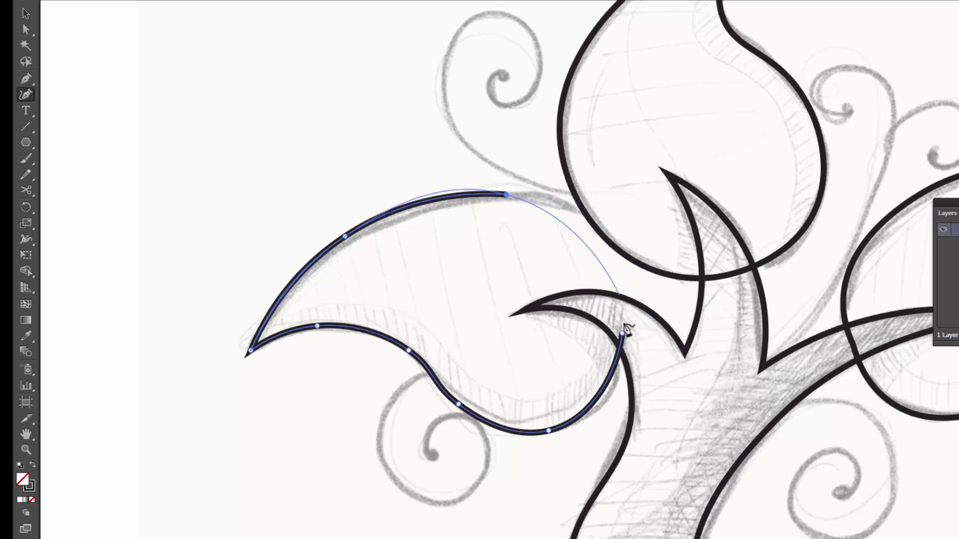
{"action": "left_click", "coordinate": [622, 334]}
{"action": "key", "text": "ctrl+shift+a"}
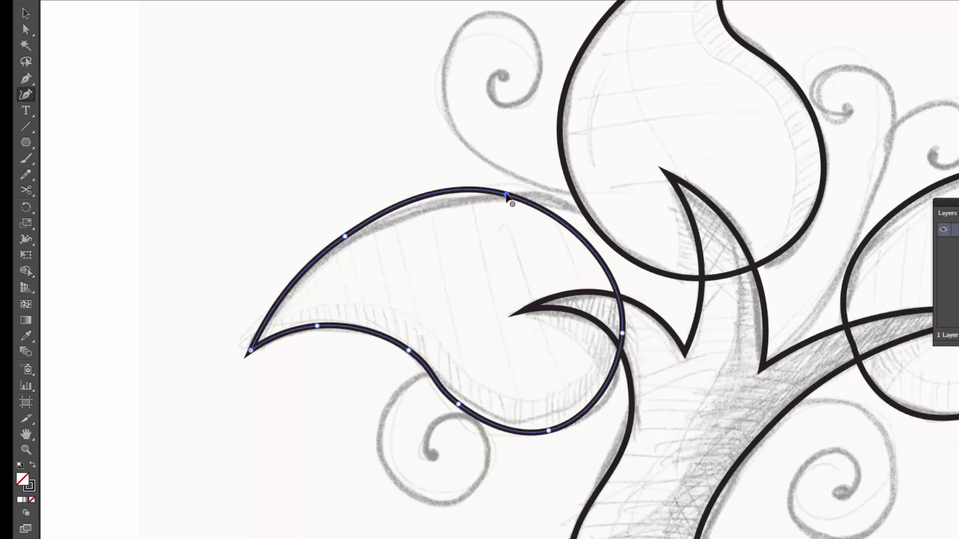
- Add and drag points so the left leaf's top curve follows the sketch
{"action": "left_click", "coordinate": [530, 200]}
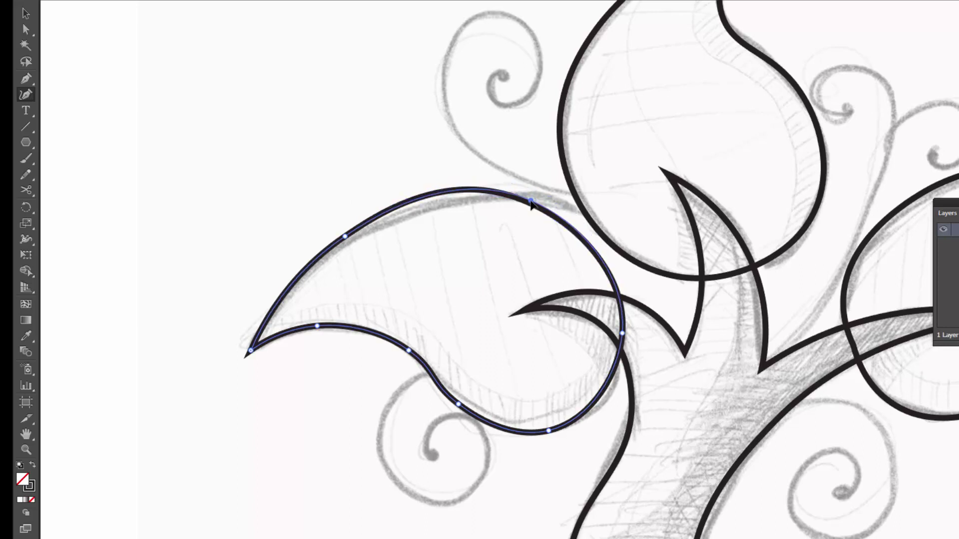
{"action": "left_click_drag", "start_coordinate": [534, 202], "coordinate": [535, 202]}
{"action": "left_click_drag", "start_coordinate": [345, 238], "coordinate": [347, 242]}
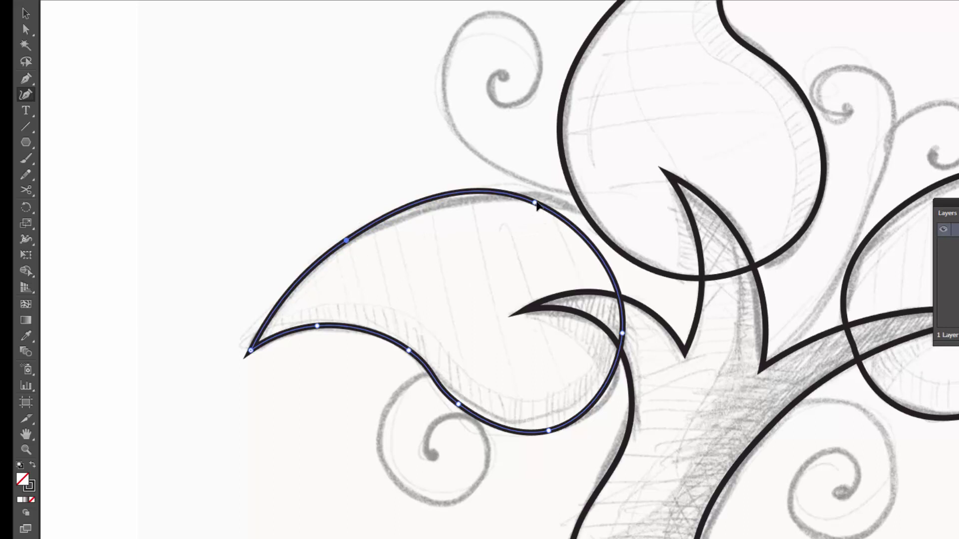
{"action": "left_click_drag", "start_coordinate": [535, 203], "coordinate": [554, 207]}
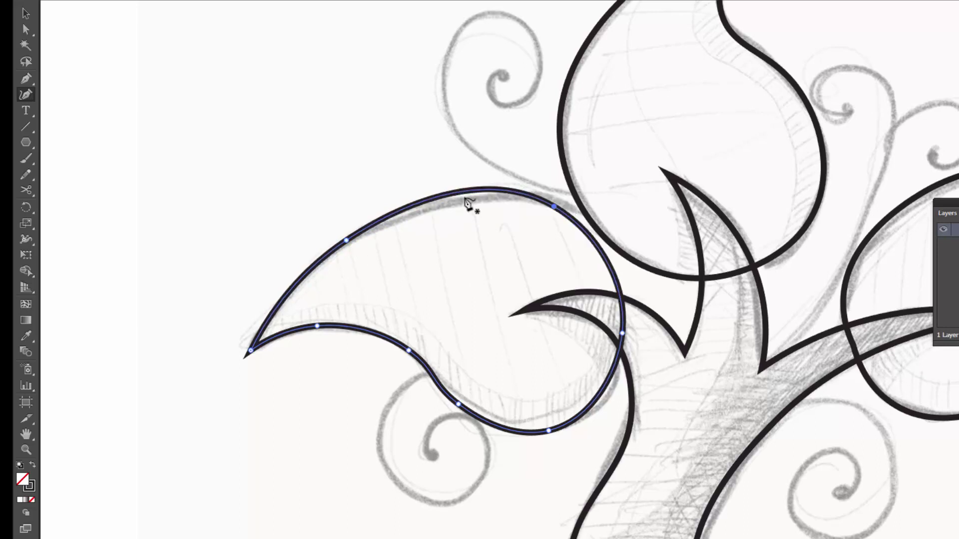
{"action": "left_click_drag", "start_coordinate": [463, 194], "coordinate": [467, 196]}
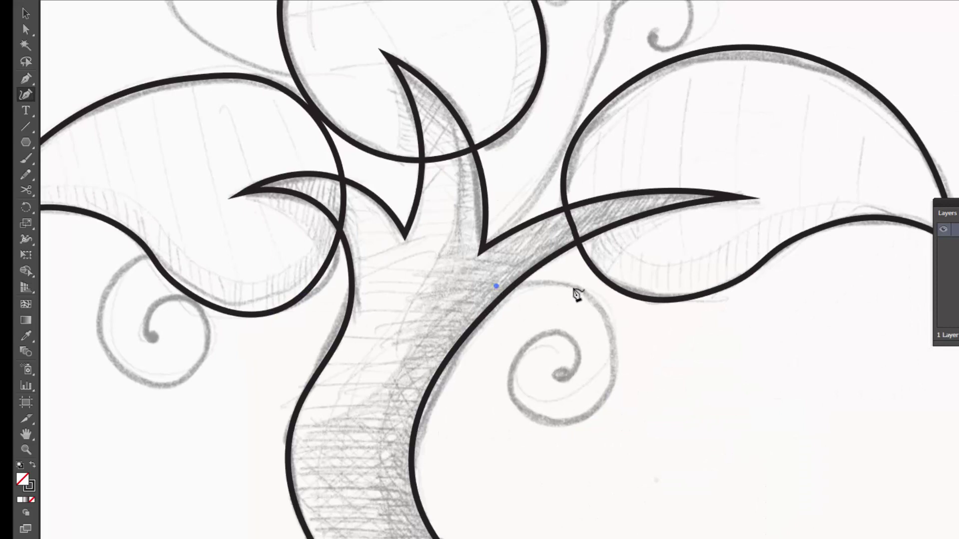
- Draw a spiral tendril curling off the right branch
{"action": "left_click", "coordinate": [577, 289]}
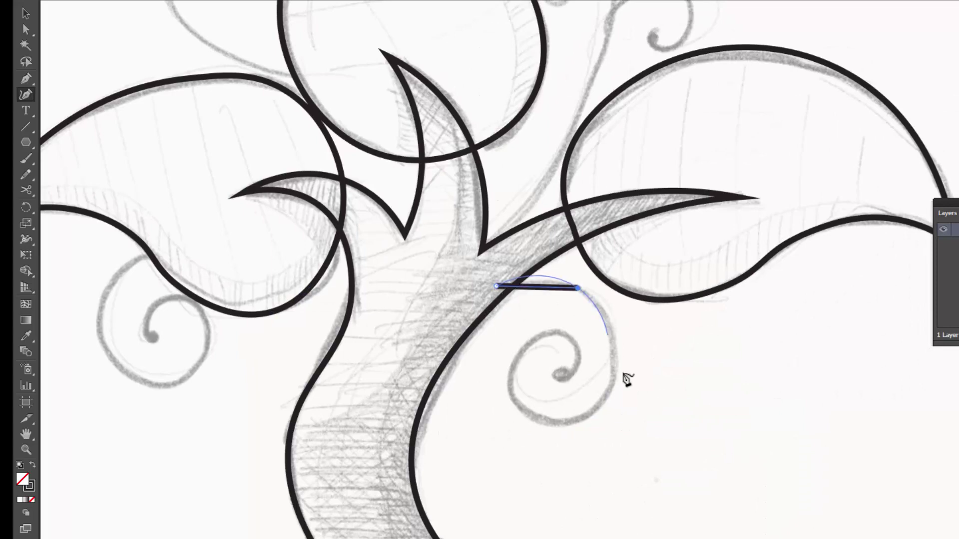
{"action": "left_click", "coordinate": [613, 383]}
{"action": "left_click", "coordinate": [546, 422]}
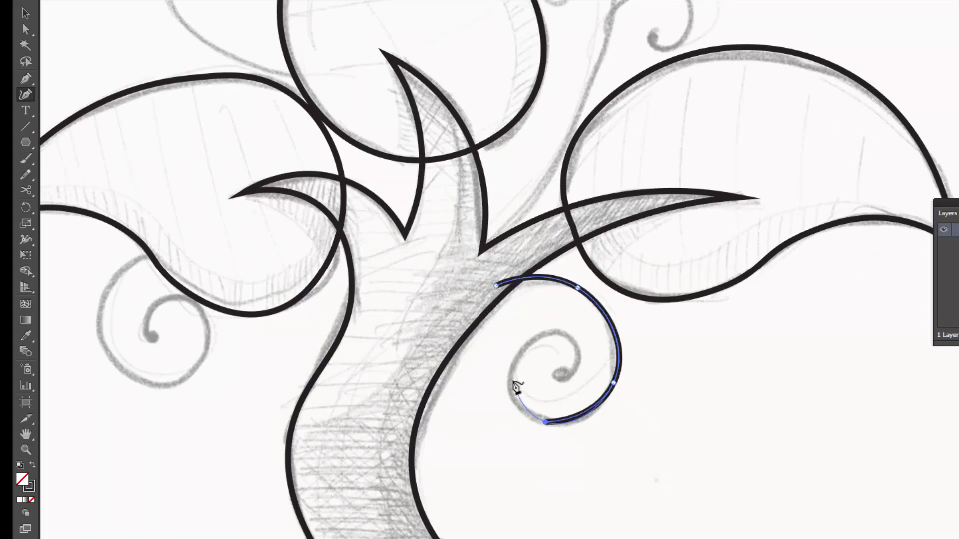
{"action": "left_click", "coordinate": [508, 379]}
{"action": "left_click", "coordinate": [546, 332]}
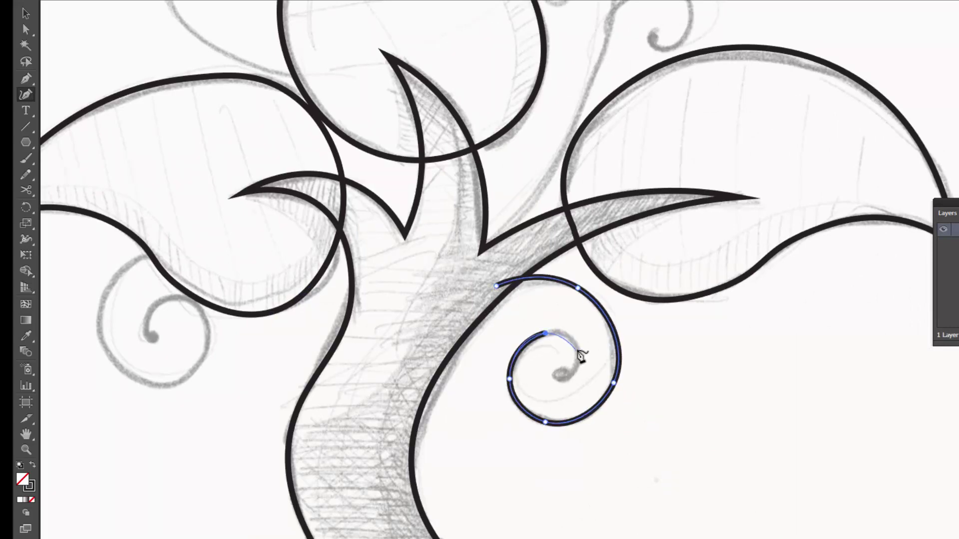
{"action": "left_click", "coordinate": [577, 344]}
{"action": "left_click", "coordinate": [567, 380]}
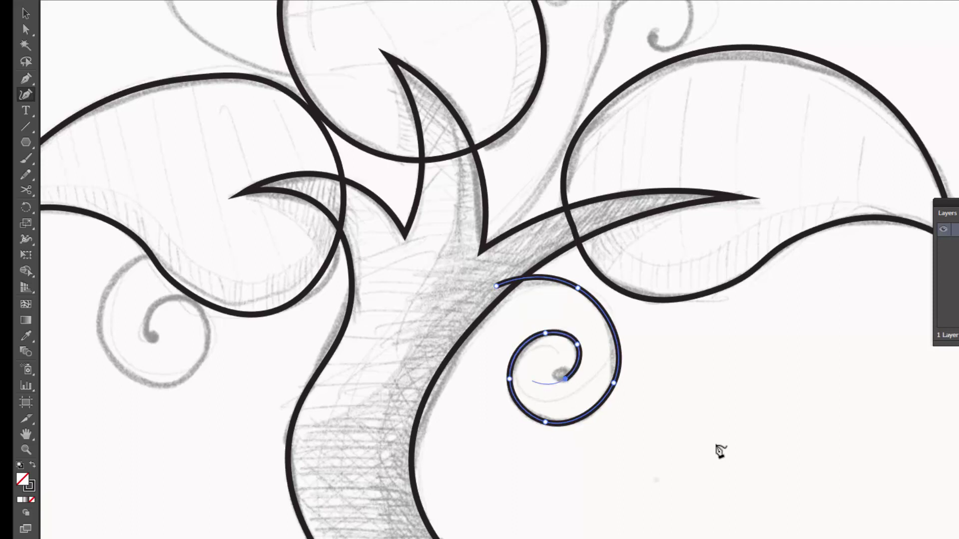
{"action": "key", "text": "Escape"}
- Draw a spiral tendril from the left leaf tip over the sketched swirl
{"action": "scroll", "coordinate": [543, 379], "scroll_direction": "left", "scroll_amount": 8}
{"action": "scroll", "coordinate": [395, 300], "scroll_direction": "up", "scroll_amount": 2}
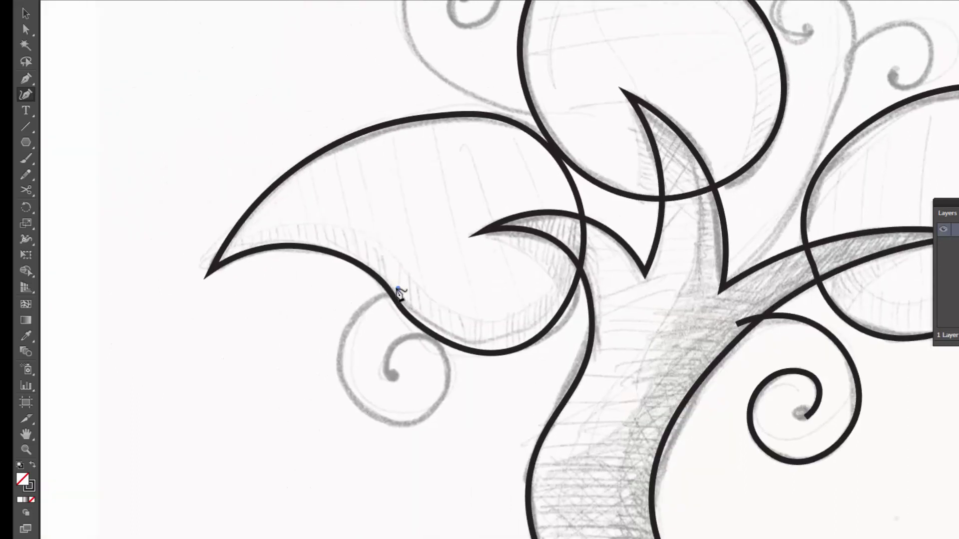
{"action": "left_click", "coordinate": [339, 350]}
{"action": "left_click", "coordinate": [369, 415]}
{"action": "left_click", "coordinate": [418, 419]}
{"action": "left_click", "coordinate": [448, 371]}
{"action": "left_click", "coordinate": [420, 336]}
{"action": "left_click", "coordinate": [382, 358]}
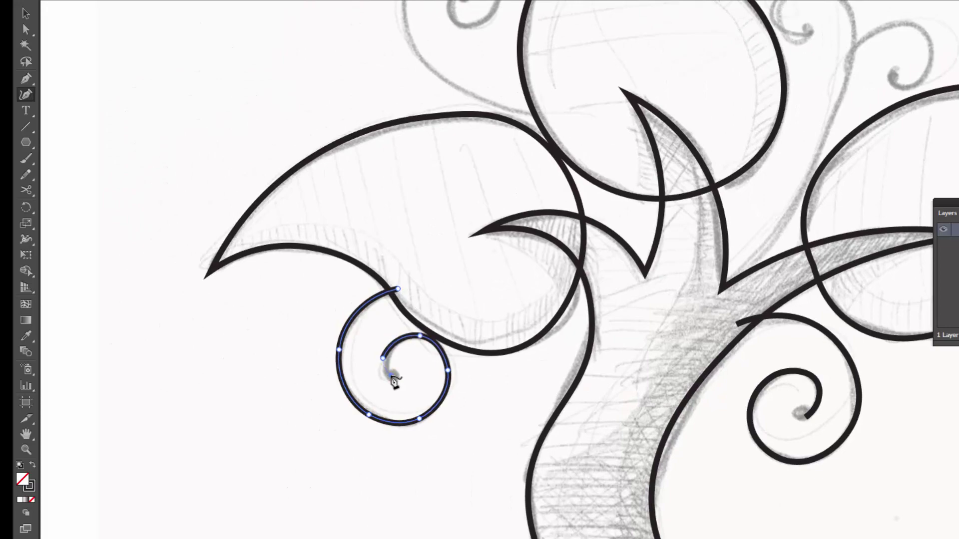
{"action": "key", "text": "Escape"}
- Draw a curl beside the teardrop leaf
{"action": "scroll", "coordinate": [394, 382], "scroll_direction": "up", "scroll_amount": 5}
{"action": "left_click_drag", "start_coordinate": [521, 394], "coordinate": [460, 381]}
{"action": "left_click", "coordinate": [415, 355]}
{"action": "left_click", "coordinate": [379, 248]}
{"action": "left_click", "coordinate": [435, 210]}
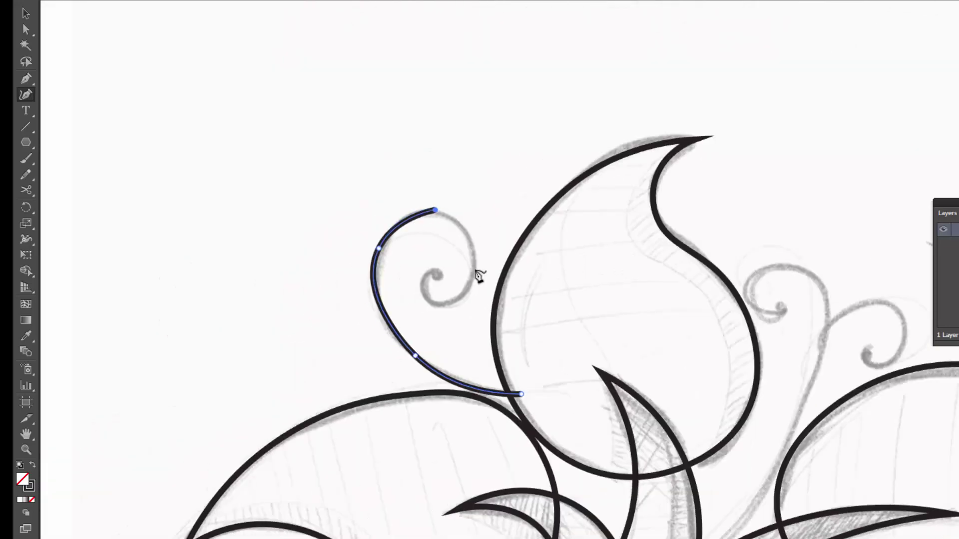
{"action": "key", "text": "ctrl+z"}
{"action": "left_click_drag", "start_coordinate": [457, 217], "coordinate": [479, 274]}
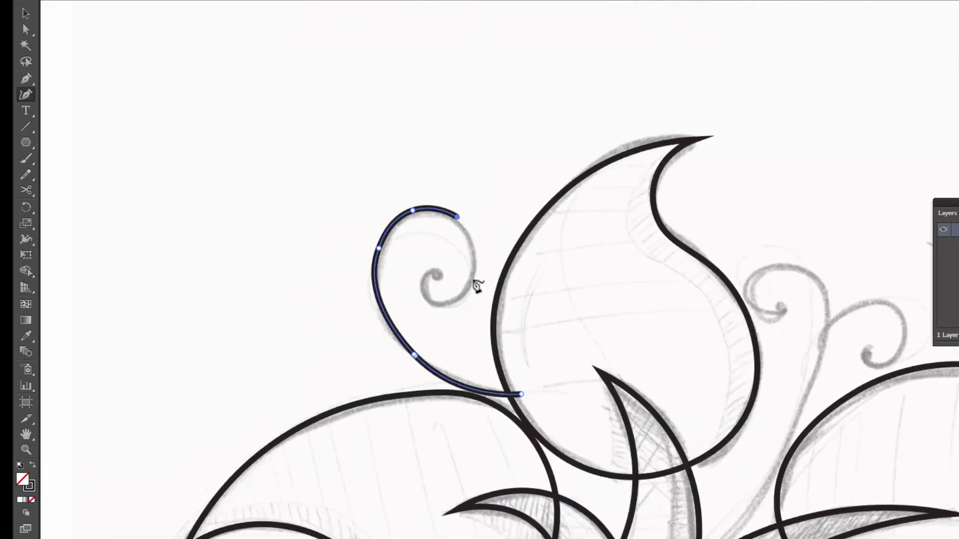
{"action": "left_click", "coordinate": [446, 303]}
{"action": "left_click", "coordinate": [428, 278]}
{"action": "key", "text": "Escape"}
- Draw a tendril rising from the stem base and curling over at the top
{"action": "scroll", "coordinate": [425, 505], "scroll_direction": "down", "scroll_amount": 2}
{"action": "scroll", "coordinate": [424, 504], "scroll_direction": "right", "scroll_amount": 5}
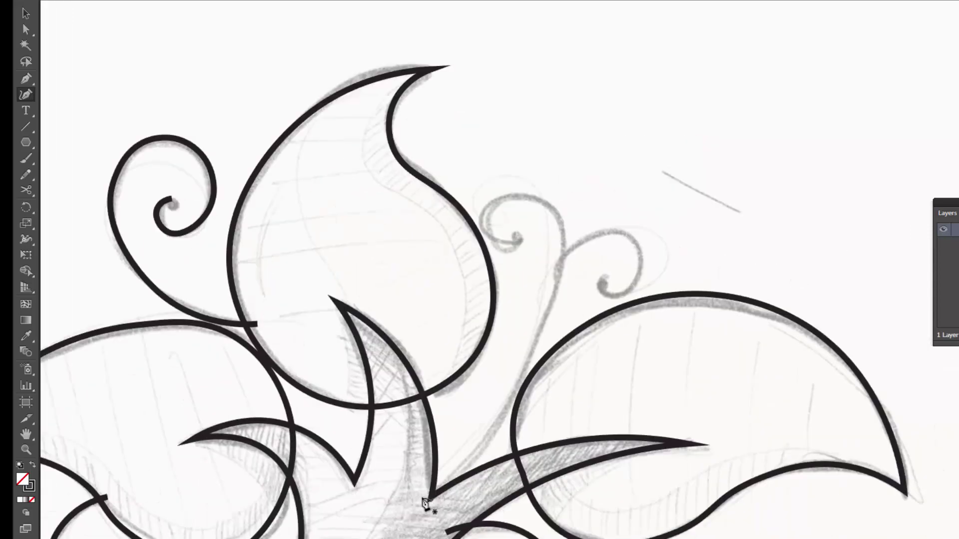
{"action": "left_click", "coordinate": [419, 506]}
{"action": "left_click", "coordinate": [533, 346]}
{"action": "left_click", "coordinate": [563, 222]}
{"action": "left_click", "coordinate": [523, 193]}
{"action": "left_click", "coordinate": [484, 211]}
{"action": "left_click", "coordinate": [521, 242]}
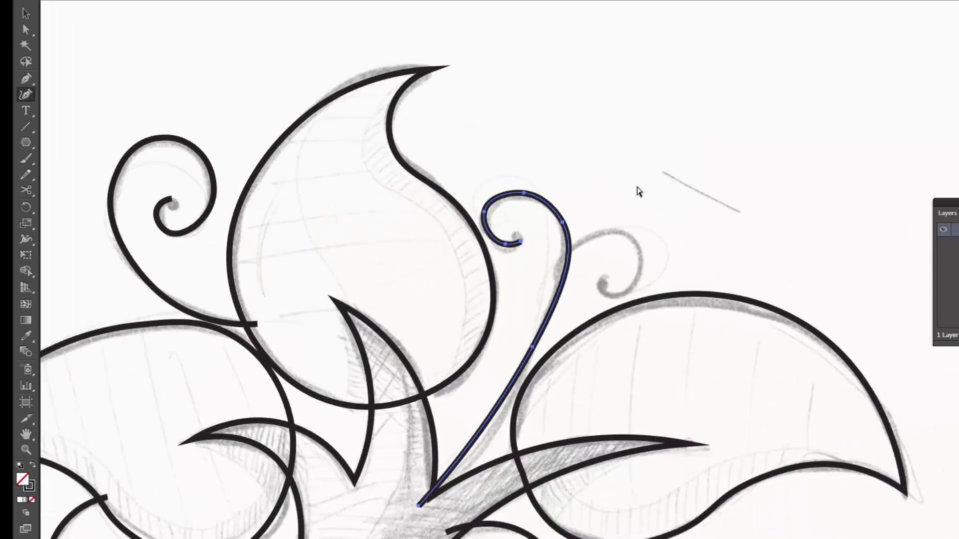
{"action": "key", "text": "Escape"}
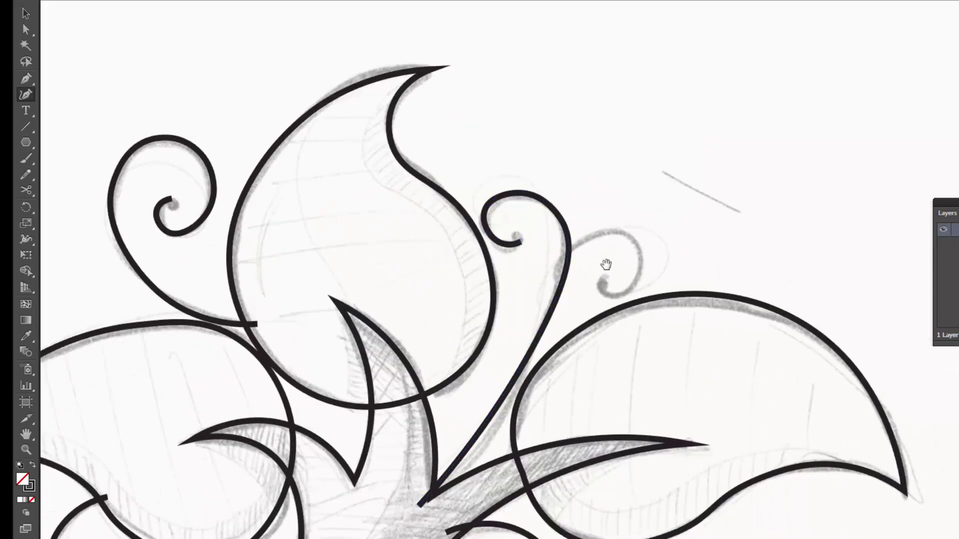
- Draw a small curl joined to the stem and zoom in on the joint
{"action": "left_click_drag", "start_coordinate": [605, 265], "coordinate": [583, 258]}
{"action": "left_click", "coordinate": [579, 276]}
{"action": "left_click", "coordinate": [616, 248]}
{"action": "left_click", "coordinate": [591, 223]}
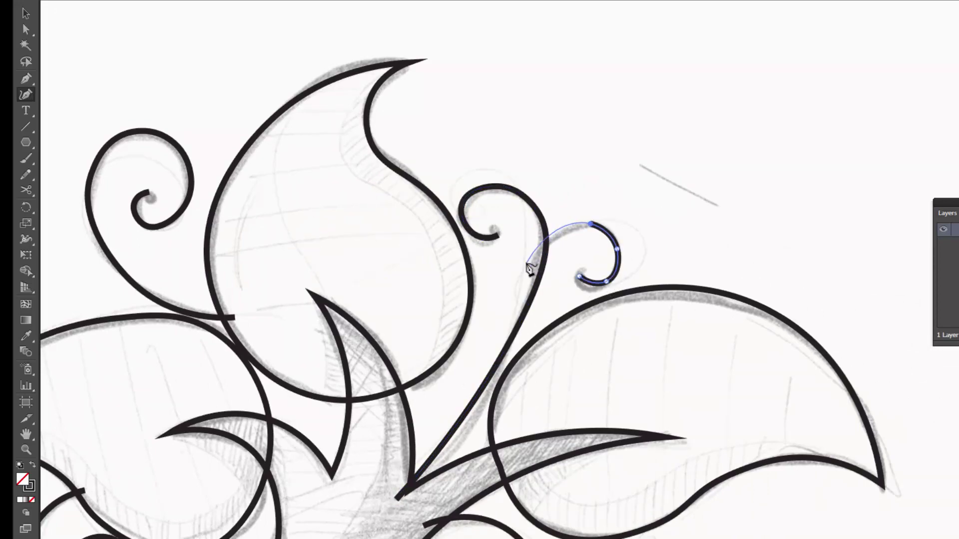
{"action": "key", "text": "ctrl+plus"}
{"action": "left_click", "coordinate": [506, 345]}
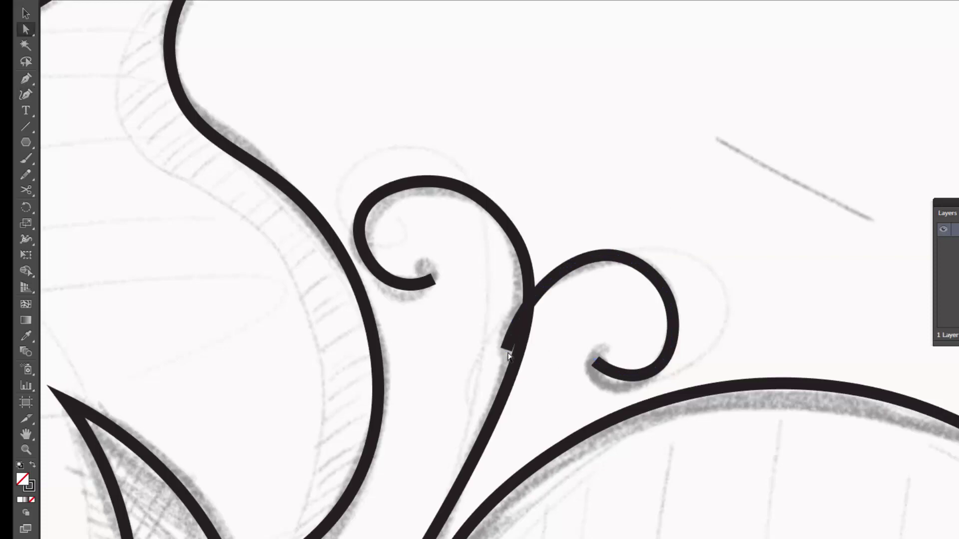
{"action": "key", "text": "ctrl+minus"}
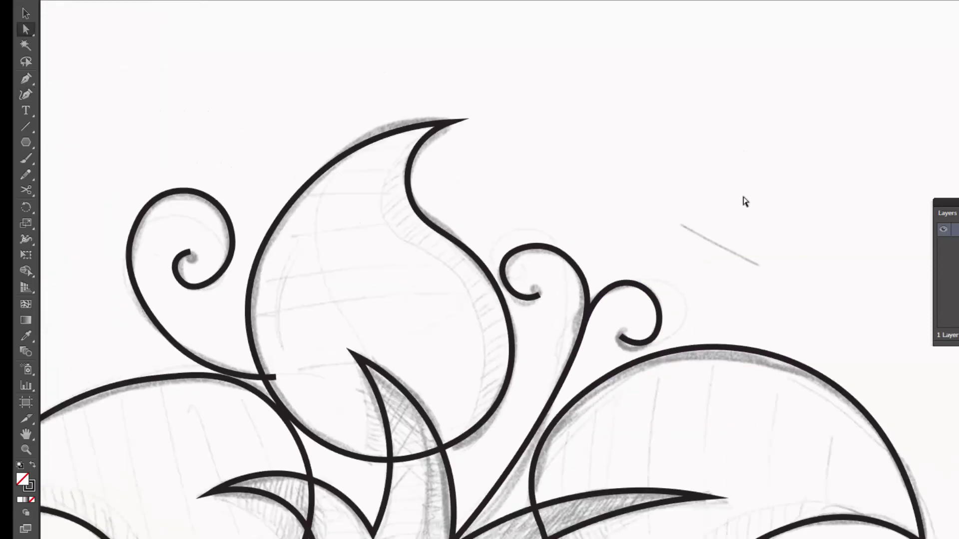
{"action": "key", "text": "ctrl+minus"}
{"action": "key", "text": "v"}
{"action": "left_click_drag", "start_coordinate": [681, 145], "coordinate": [659, 145]}
{"action": "key", "text": "ctrl+plus"}
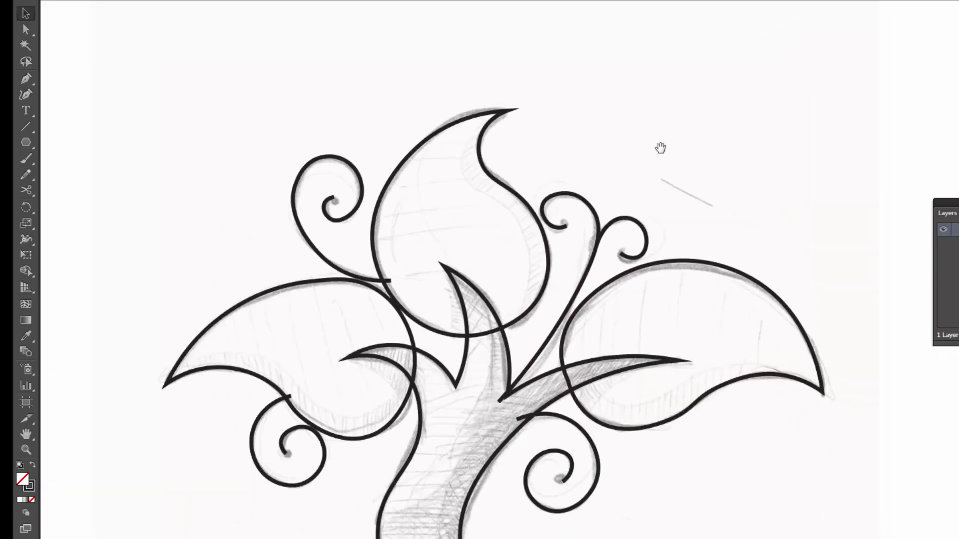
{"action": "scroll", "coordinate": [660, 147], "scroll_direction": "down", "scroll_amount": 2}
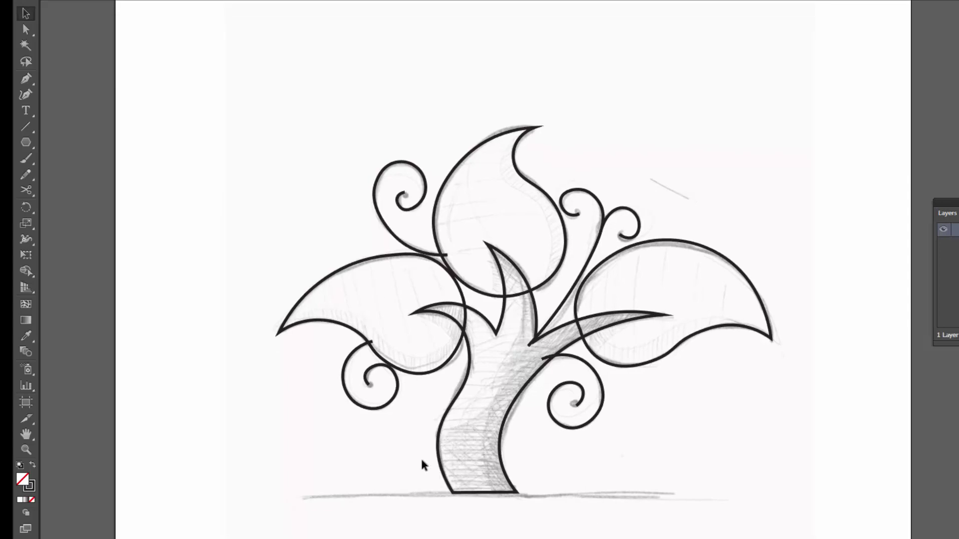
{"action": "left_click_drag", "start_coordinate": [475, 469], "coordinate": [536, 461]}
{"action": "left_click", "coordinate": [552, 455]}
{"action": "scroll", "coordinate": [552, 450], "scroll_direction": "up", "scroll_amount": 2}
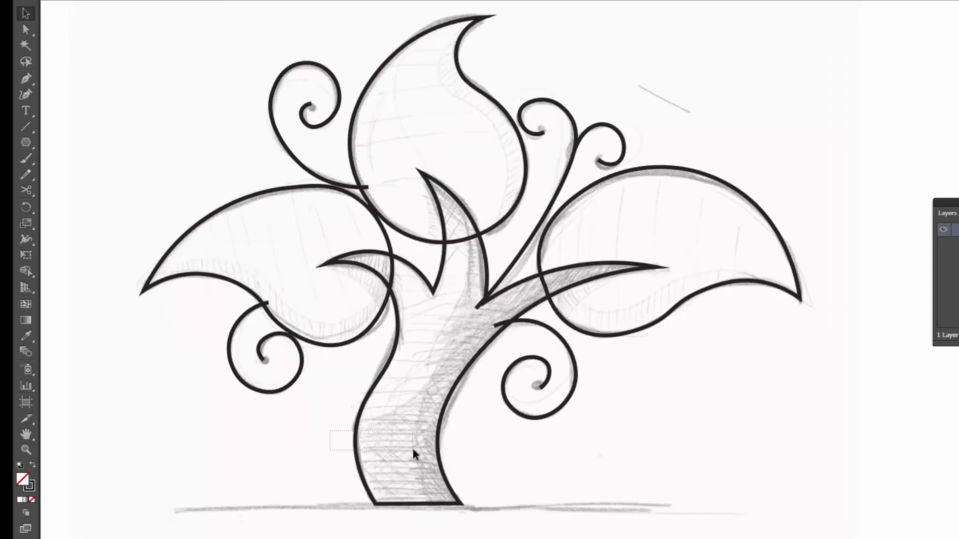
{"action": "left_click_drag", "start_coordinate": [413, 449], "coordinate": [413, 451]}
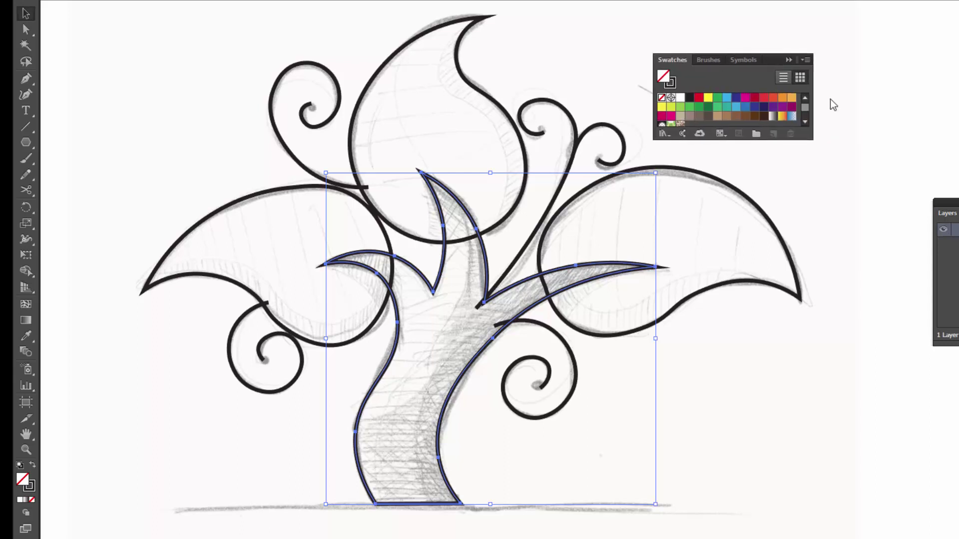
- Fill the trunk brown and remove its black outline
{"action": "left_click", "coordinate": [731, 118]}
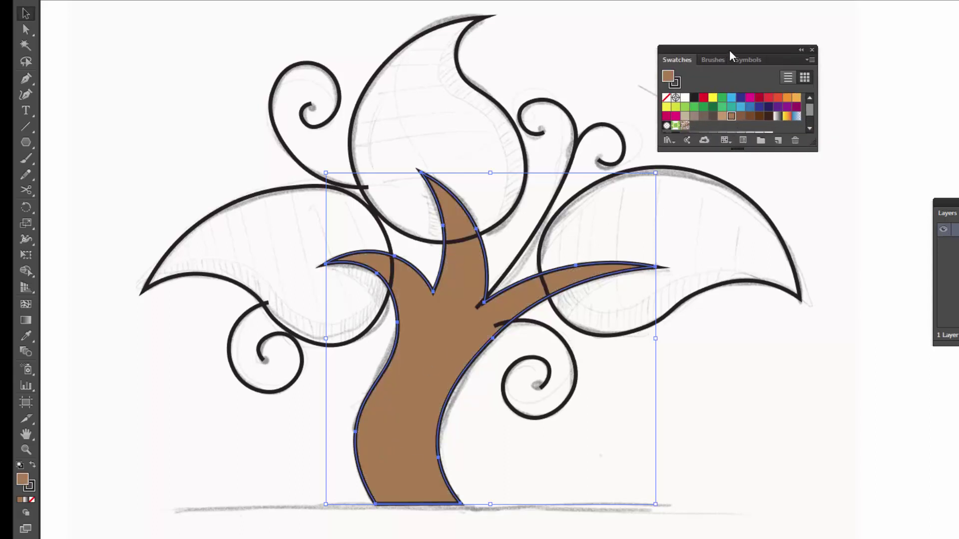
{"action": "left_click_drag", "start_coordinate": [729, 50], "coordinate": [751, 48]}
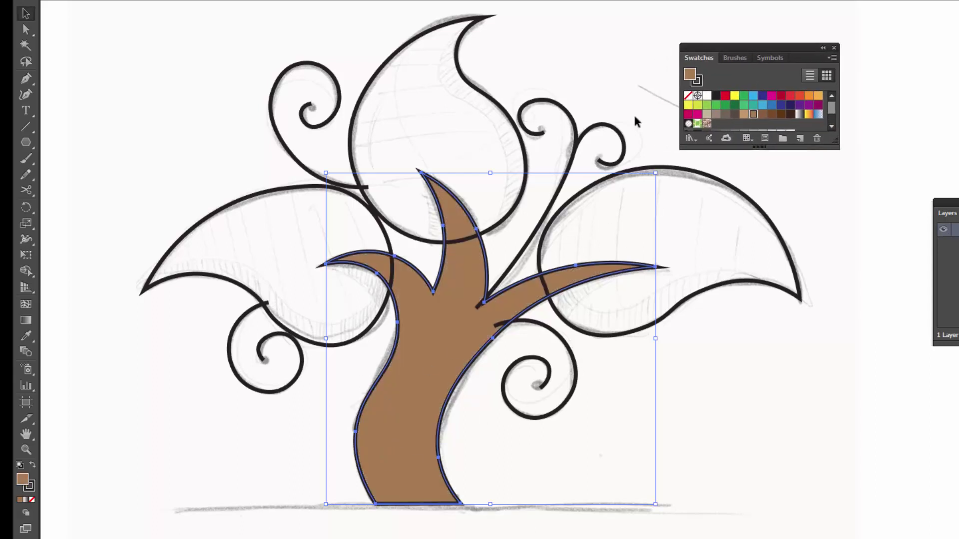
{"action": "left_click", "coordinate": [697, 80]}
{"action": "left_click", "coordinate": [688, 95]}
- Fill the three leaves light green with no outline and send them behind the trunk
{"action": "scroll", "coordinate": [699, 310], "scroll_direction": "up", "scroll_amount": 4}
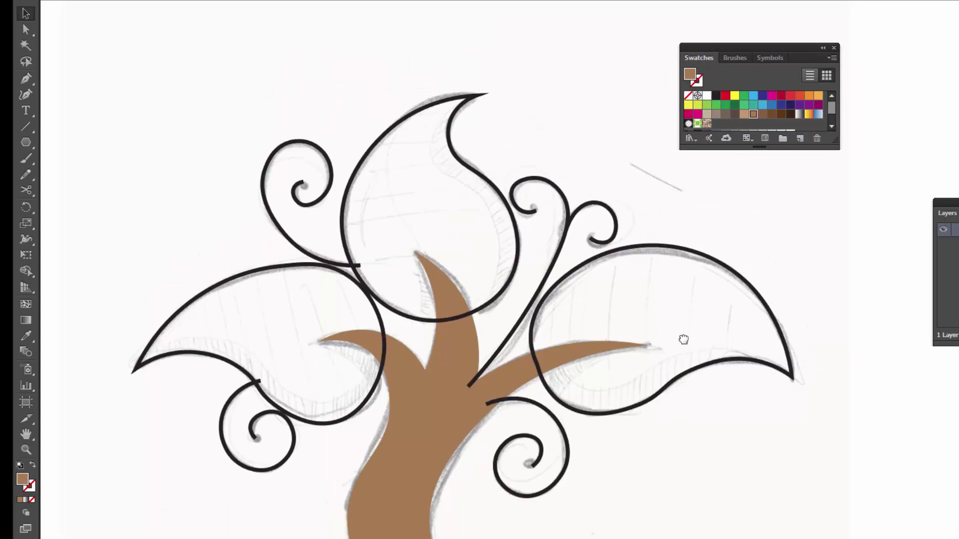
{"action": "left_click", "coordinate": [704, 379]}
{"action": "left_click", "coordinate": [492, 202], "text": "shift"}
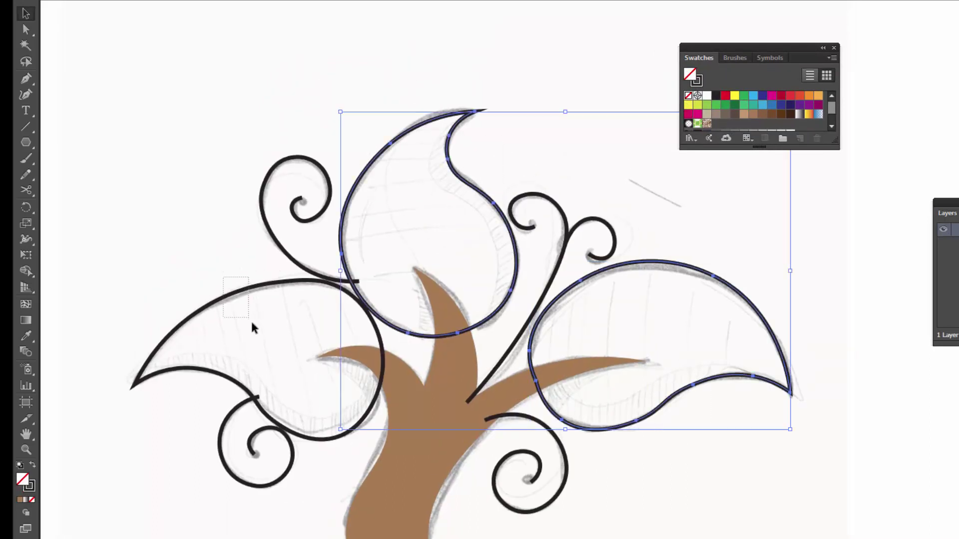
{"action": "left_click_drag", "start_coordinate": [223, 277], "coordinate": [252, 327]}
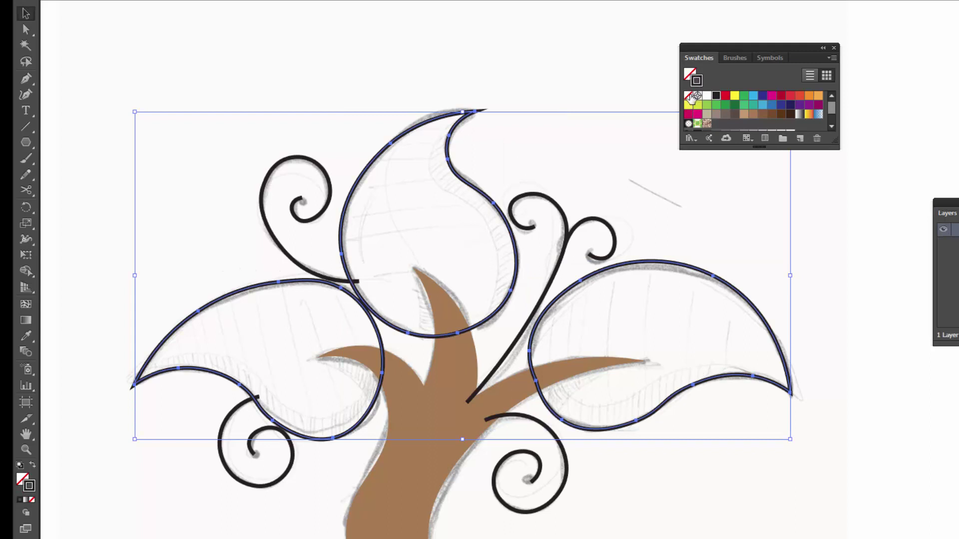
{"action": "left_click", "coordinate": [707, 105]}
{"action": "key", "text": "shift+x"}
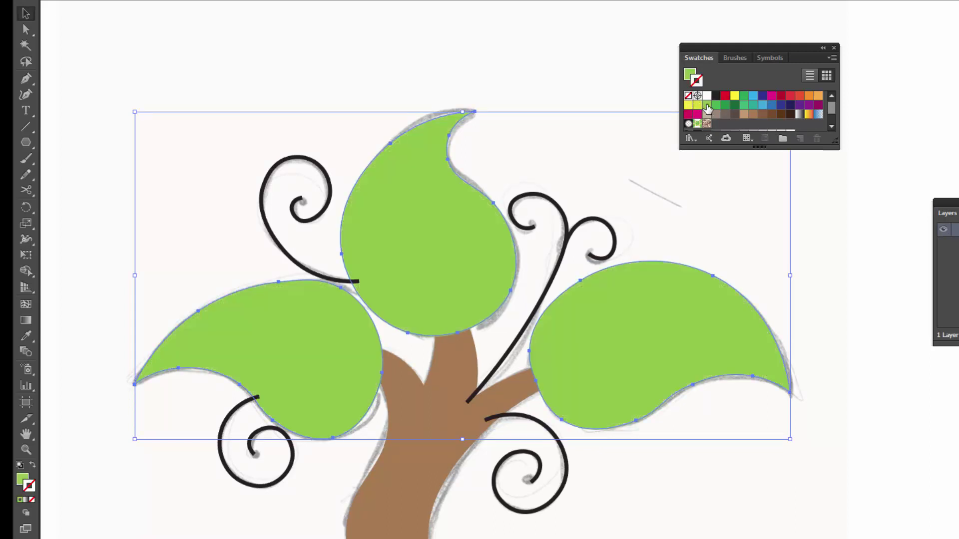
{"action": "left_click_drag", "start_coordinate": [740, 284], "coordinate": [747, 248]}
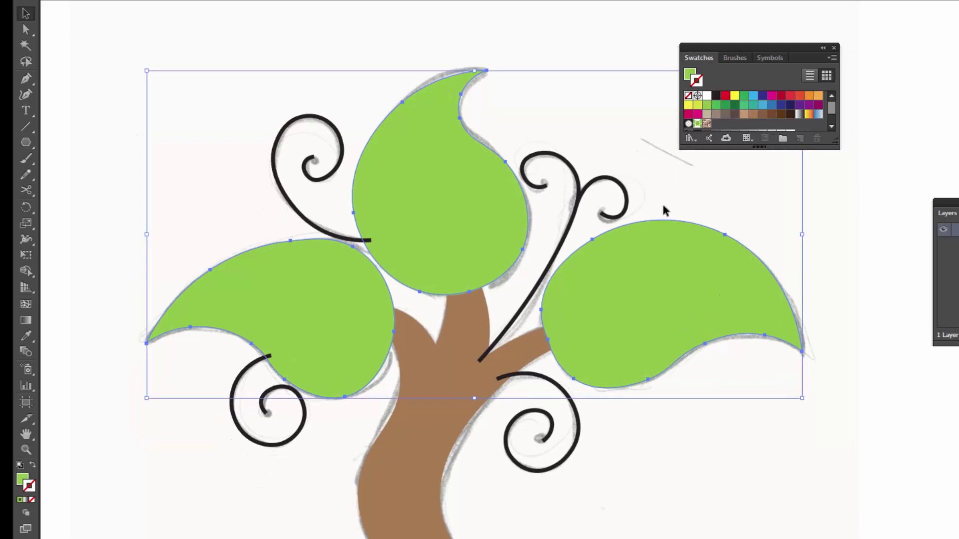
{"action": "key", "text": "ctrl+shift+bracketleft"}
{"action": "left_click", "coordinate": [722, 502]}
- Give all the swirls and the vine a dark-green stroke
{"action": "left_click", "coordinate": [560, 439]}
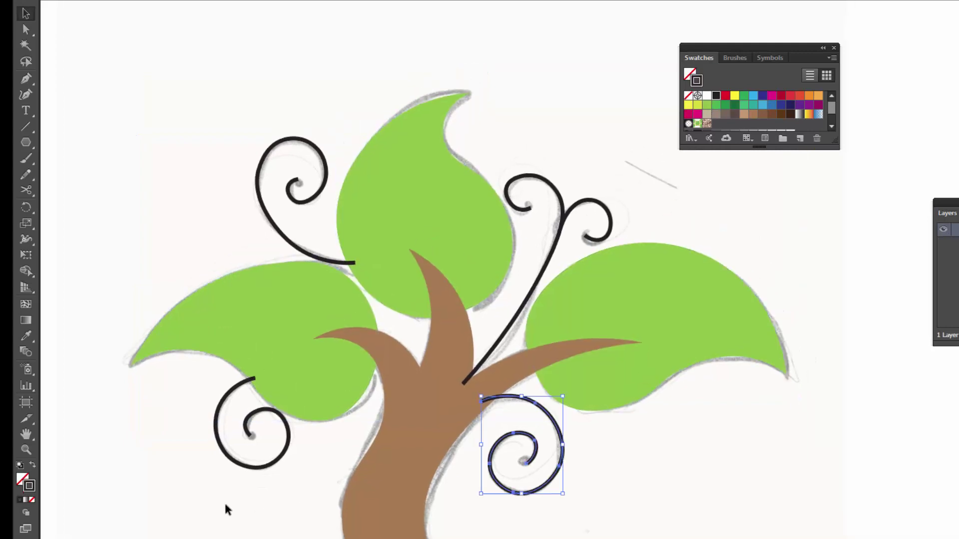
{"action": "left_click", "coordinate": [219, 440], "text": "shift"}
{"action": "left_click", "coordinate": [735, 105]}
{"action": "left_click", "coordinate": [257, 150]}
{"action": "left_click", "coordinate": [549, 240], "text": "shift"}
{"action": "left_click", "coordinate": [609, 225], "text": "shift"}
{"action": "left_click", "coordinate": [734, 105]}
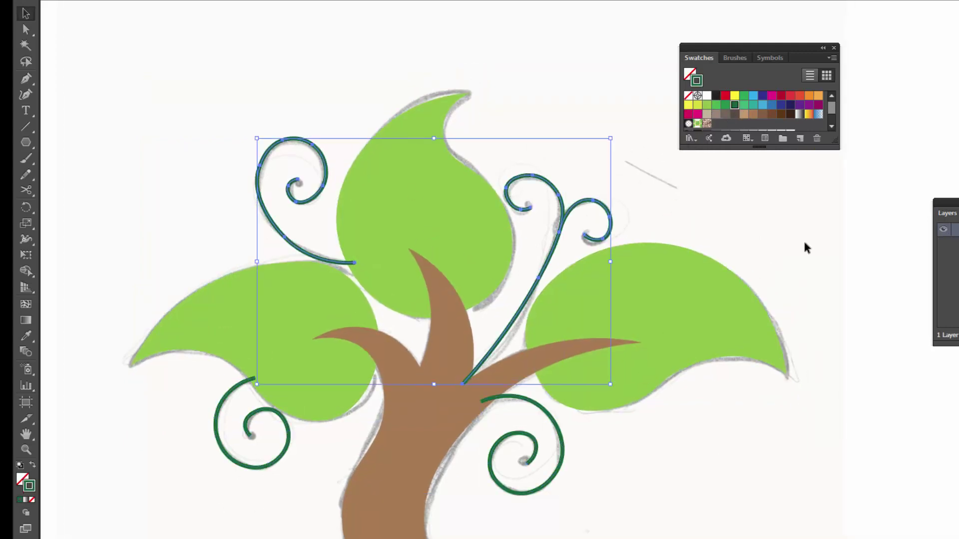
{"action": "left_click", "coordinate": [537, 279]}
{"action": "left_click", "coordinate": [278, 456], "text": "shift"}
{"action": "key", "text": "ctrl+shift+a"}
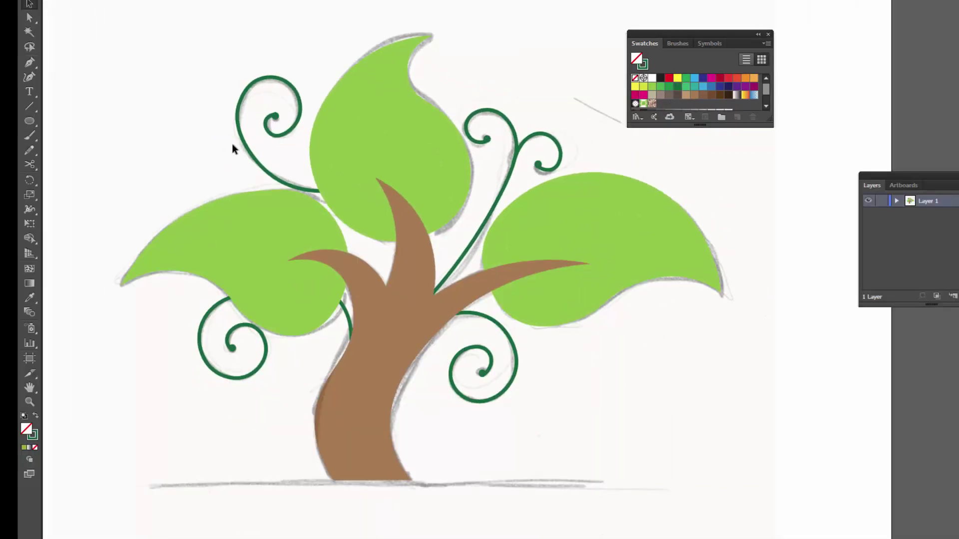
- Draw a filled shadow shape under the right branch, starting and closing at the branch tip
{"action": "scroll", "coordinate": [611, 272], "scroll_direction": "up", "scroll_amount": 2}
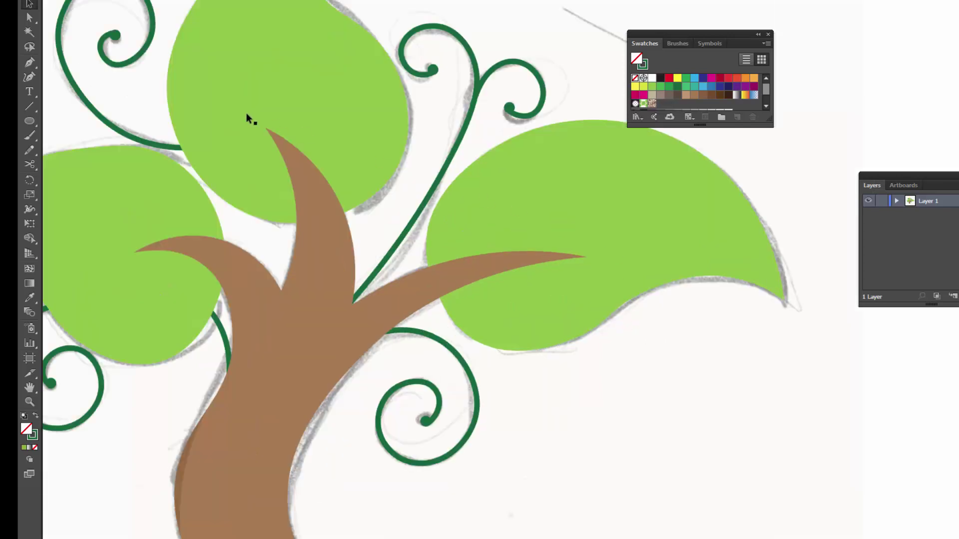
{"action": "left_click_drag", "start_coordinate": [573, 265], "coordinate": [596, 271]}
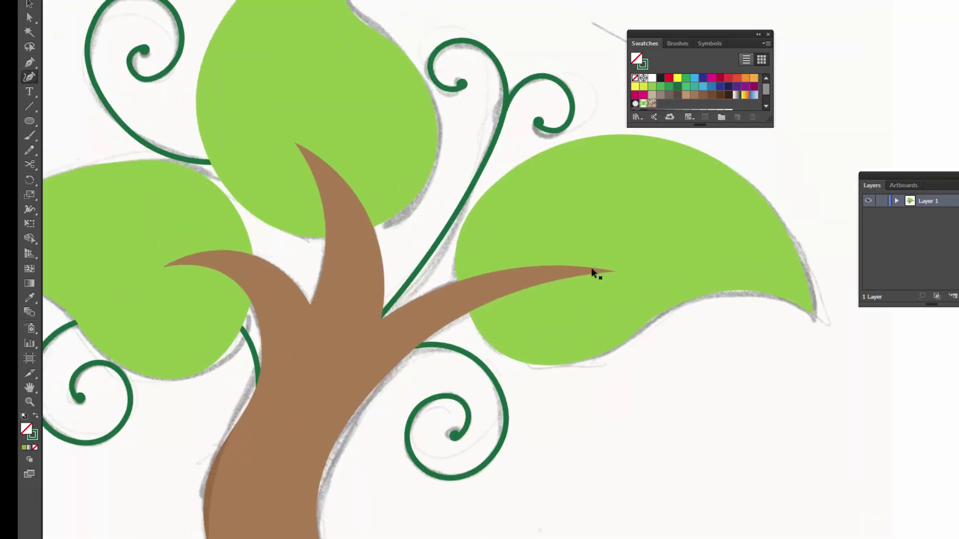
{"action": "scroll", "coordinate": [597, 272], "scroll_direction": "up", "scroll_amount": 2}
{"action": "mouse_move", "coordinate": [636, 353]}
{"action": "left_mouse_down"}
{"action": "mouse_move", "coordinate": [475, 314]}
{"action": "mouse_move", "coordinate": [465, 299]}
{"action": "left_mouse_up"}
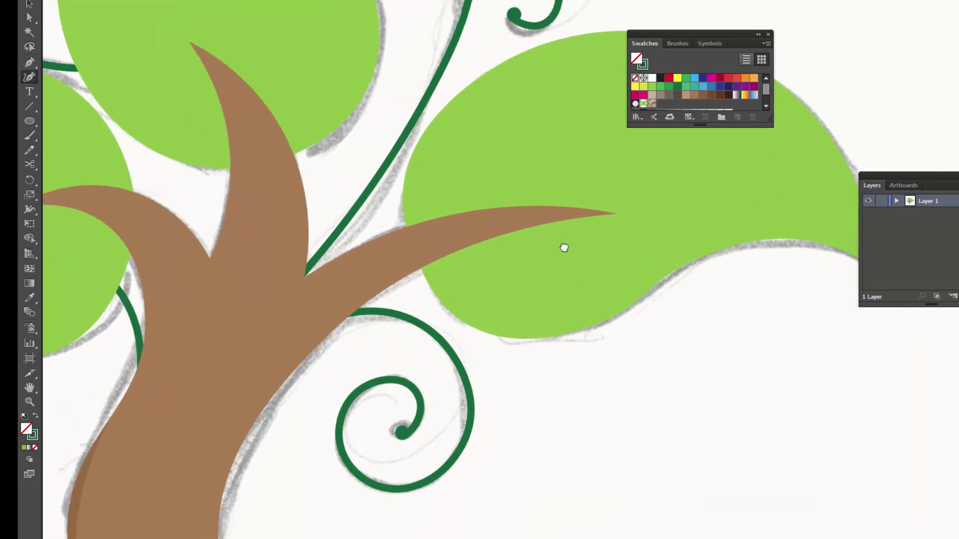
{"action": "left_click", "coordinate": [625, 212]}
{"action": "left_click", "coordinate": [448, 283]}
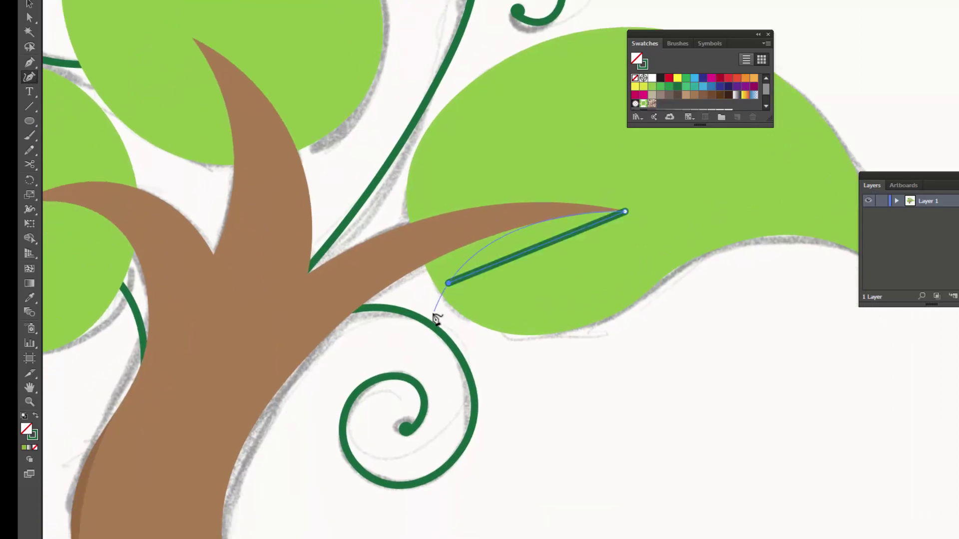
{"action": "left_click", "coordinate": [400, 308], "text": "ctrl"}
{"action": "left_click_drag", "start_coordinate": [428, 305], "coordinate": [431, 304]}
{"action": "left_click", "coordinate": [403, 258]}
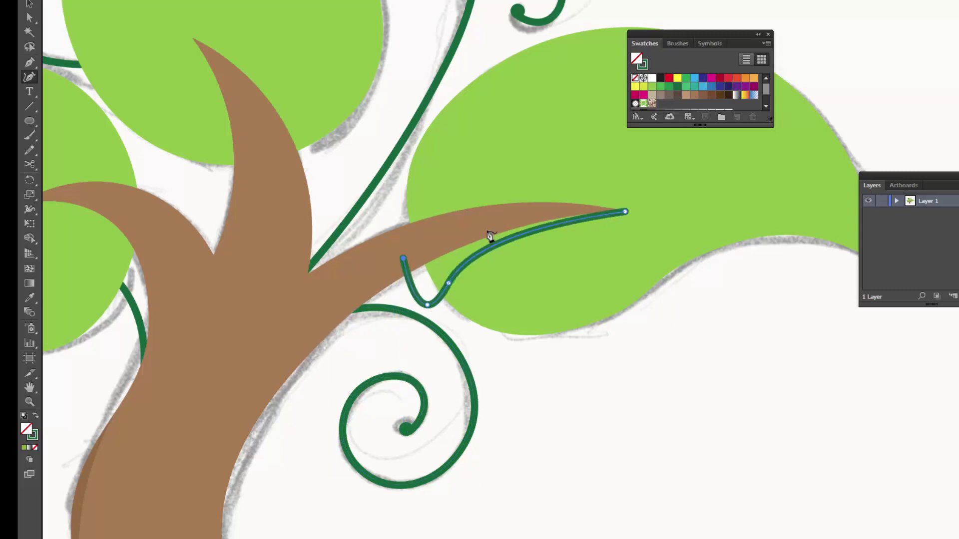
{"action": "left_click", "coordinate": [530, 212]}
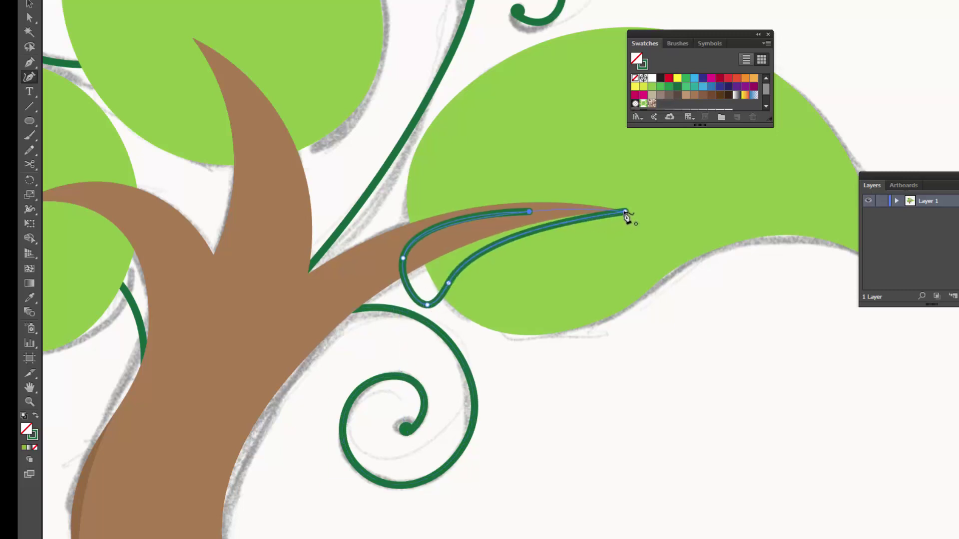
{"action": "left_click", "coordinate": [625, 212]}
{"action": "key", "text": "shift+x"}
{"action": "left_click", "coordinate": [29, 4]}
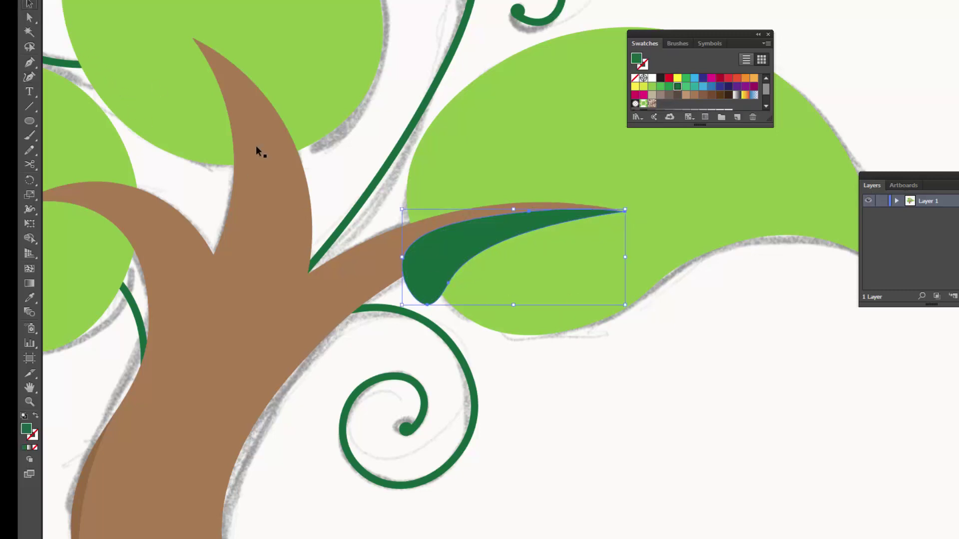
- Trim the shadow to the right leaf with Shape Builder and keep it in front of the leaf
{"action": "left_click", "coordinate": [462, 296]}
{"action": "left_click", "coordinate": [460, 259]}
{"action": "left_click", "coordinate": [528, 313], "text": "shift"}
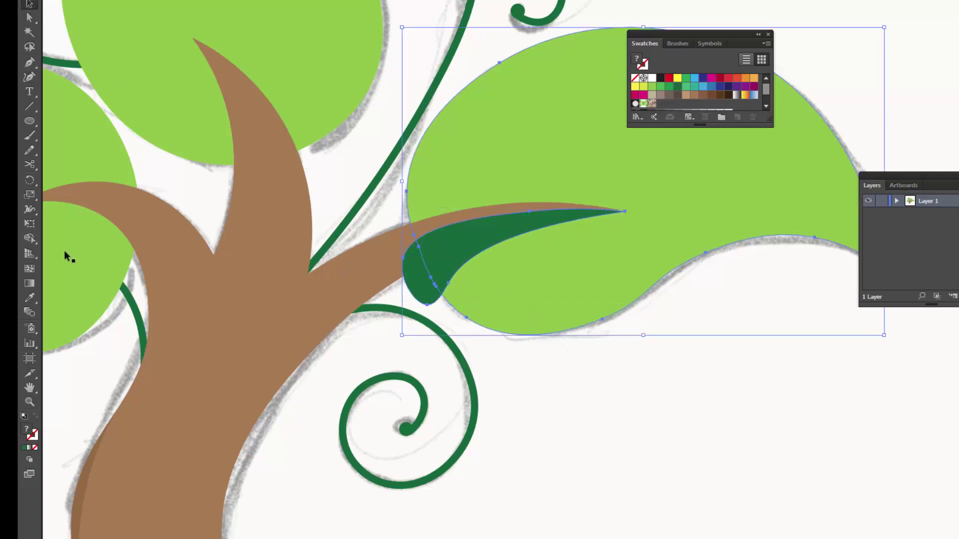
{"action": "left_click", "coordinate": [30, 238]}
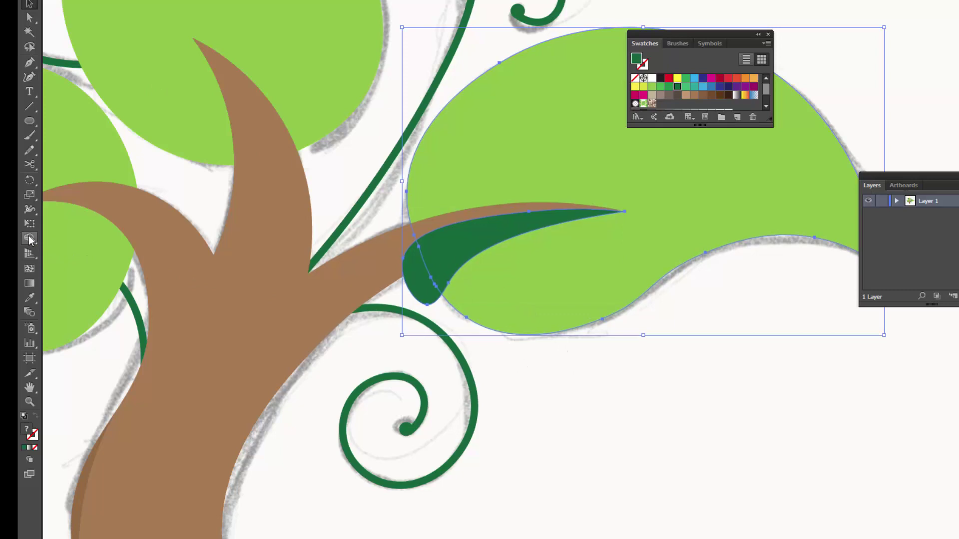
{"action": "left_click", "coordinate": [422, 280], "text": "alt"}
{"action": "key", "text": "a"}
{"action": "left_click", "coordinate": [470, 332]}
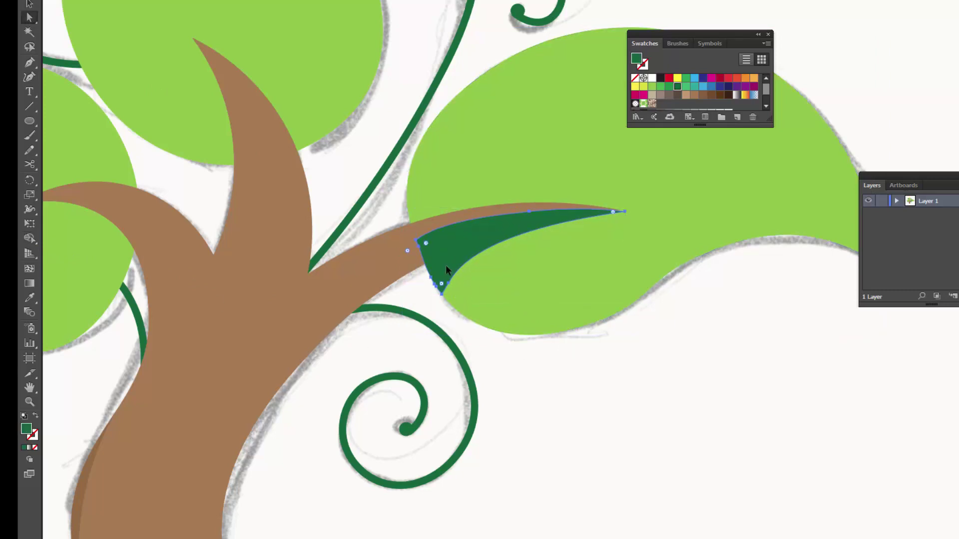
{"action": "key", "text": "ctrl+bracketleft"}
{"action": "key", "text": "ctrl+bracketleft"}
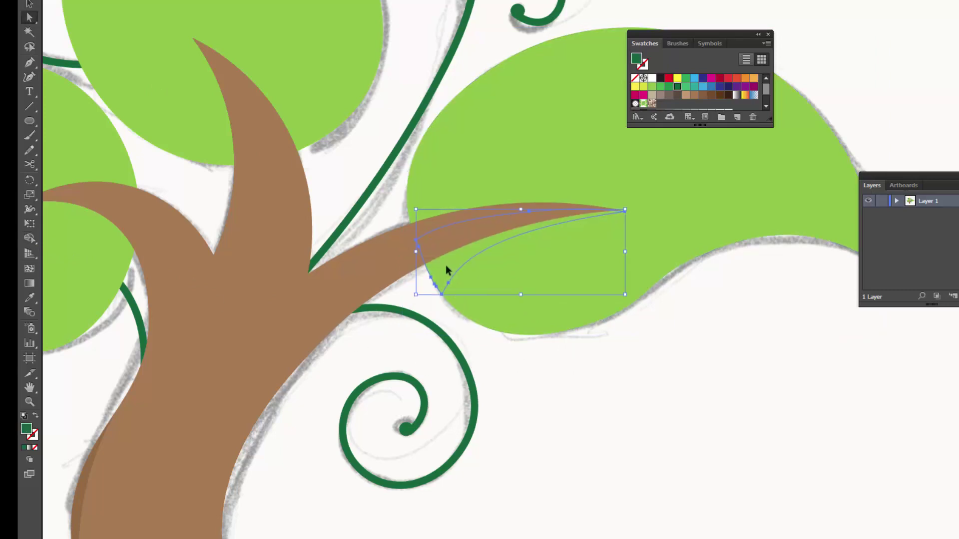
{"action": "key", "text": "ctrl+bracketright"}
{"action": "left_click", "coordinate": [445, 266]}
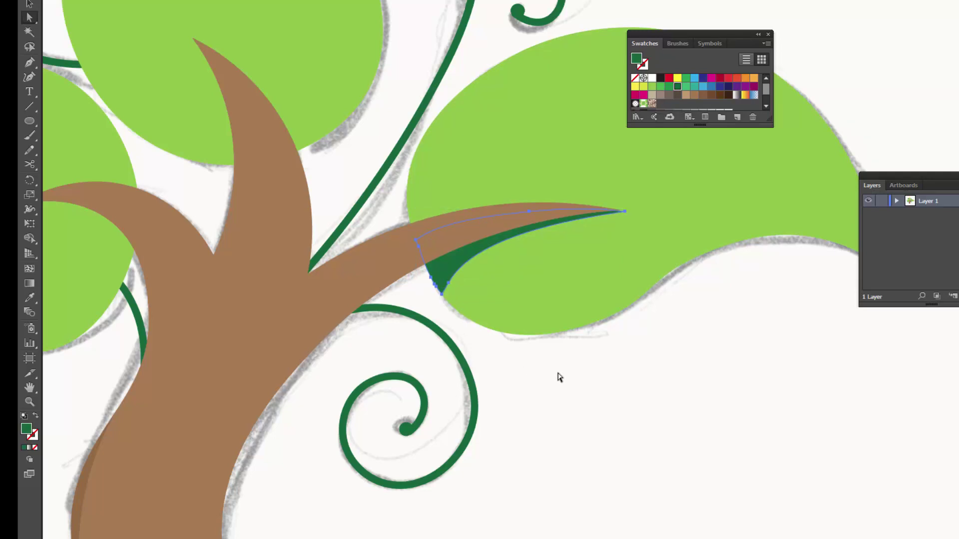
- Eyedrop the leaf green onto the shadow and darken it slightly in the Color Picker
{"action": "left_click_drag", "start_coordinate": [502, 287], "coordinate": [461, 309]}
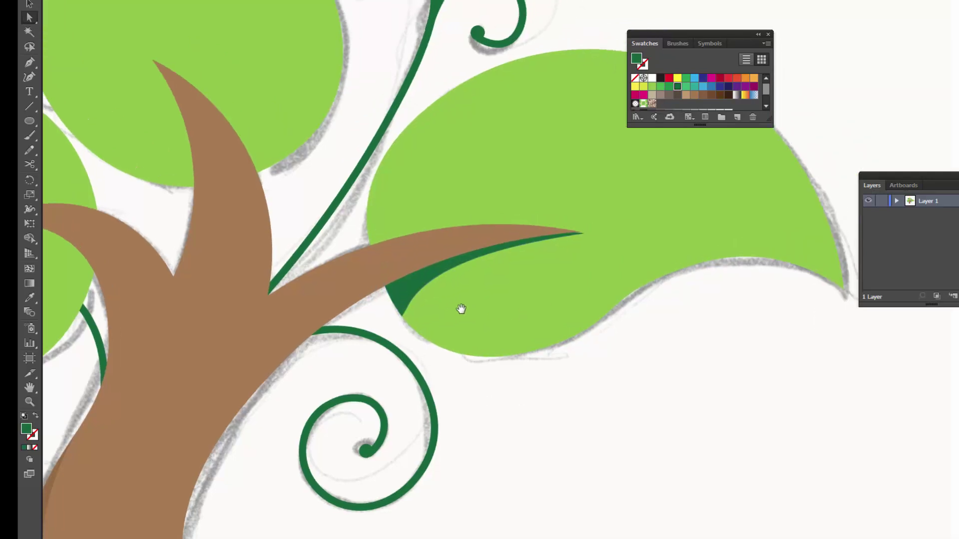
{"action": "left_click", "coordinate": [423, 284]}
{"action": "key", "text": "i"}
{"action": "left_click", "coordinate": [493, 303]}
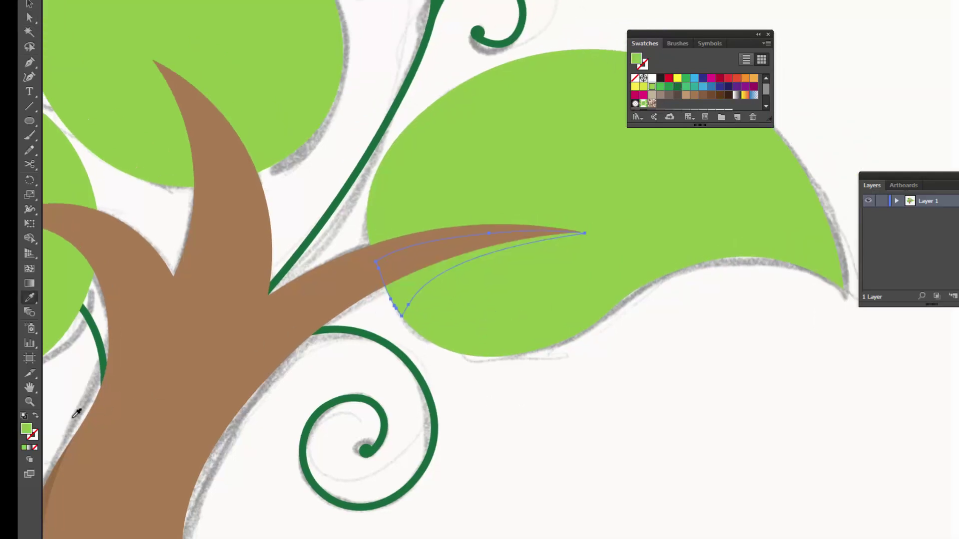
{"action": "double_click", "coordinate": [27, 429]}
{"action": "left_click_drag", "start_coordinate": [812, 186], "coordinate": [813, 201]}
{"action": "key", "text": "Return"}
{"action": "left_click", "coordinate": [706, 325]}
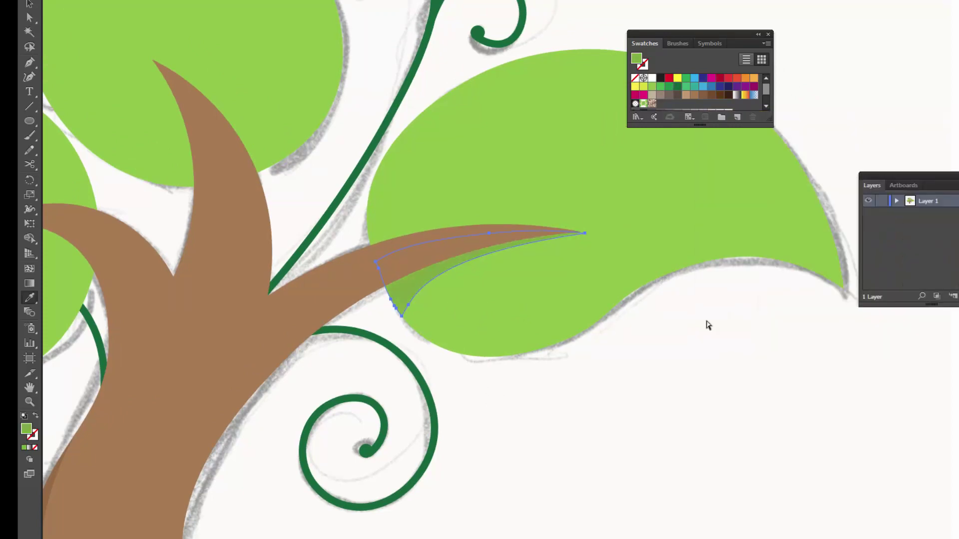
- Pull the shadow's tip anchor to meet the branch tip, then pan across the tree
{"action": "scroll", "coordinate": [594, 285], "scroll_direction": "up", "scroll_amount": 3}
{"action": "key", "text": "a"}
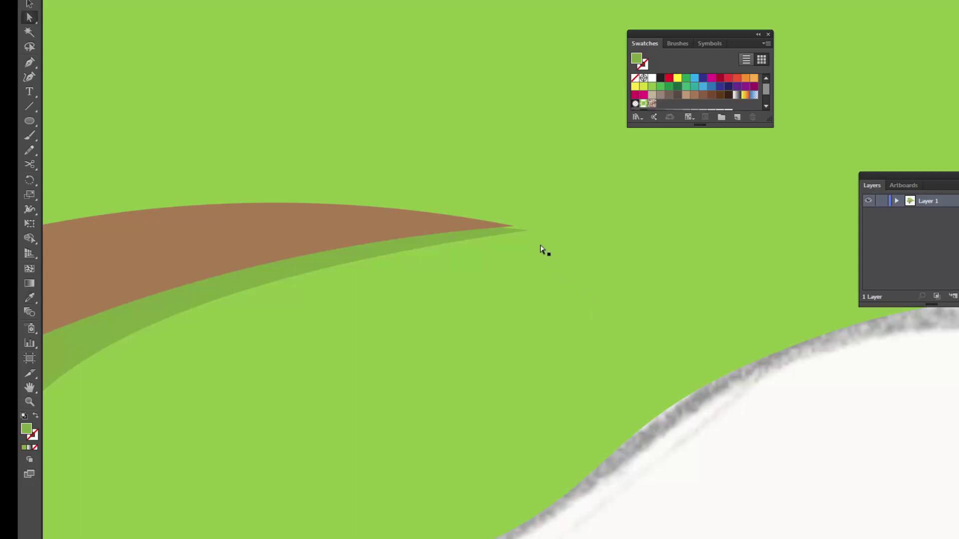
{"action": "left_click_drag", "start_coordinate": [527, 230], "coordinate": [517, 228]}
{"action": "left_click", "coordinate": [718, 421]}
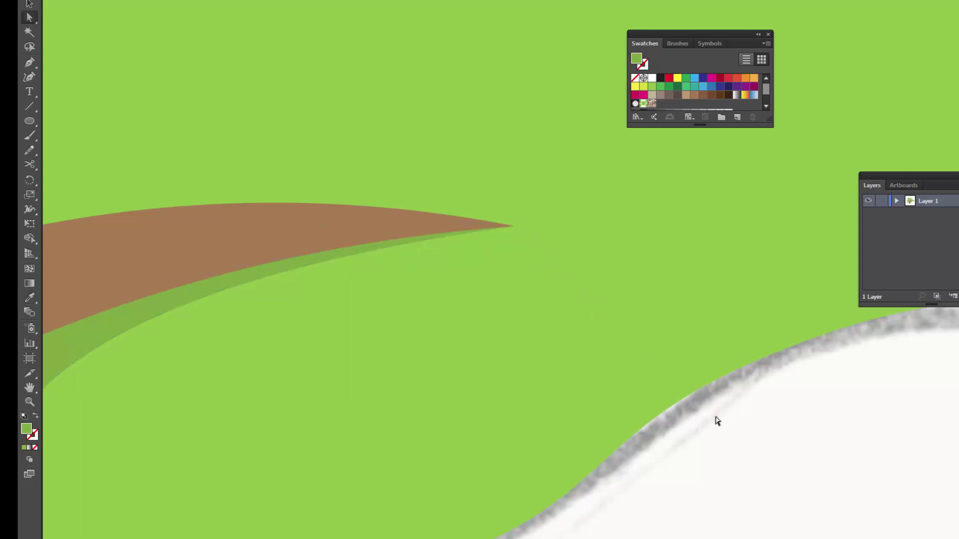
{"action": "scroll", "coordinate": [718, 420], "scroll_direction": "down", "scroll_amount": 3}
{"action": "scroll", "coordinate": [437, 270], "scroll_direction": "down", "scroll_amount": 1}
{"action": "mouse_move", "coordinate": [437, 270]}
{"action": "left_mouse_down"}
{"action": "mouse_move", "coordinate": [535, 332]}
{"action": "mouse_move", "coordinate": [685, 331]}
{"action": "left_mouse_up"}
{"action": "scroll", "coordinate": [535, 333], "scroll_direction": "up", "scroll_amount": 1}
{"action": "scroll", "coordinate": [535, 332], "scroll_direction": "up", "scroll_amount": 1}
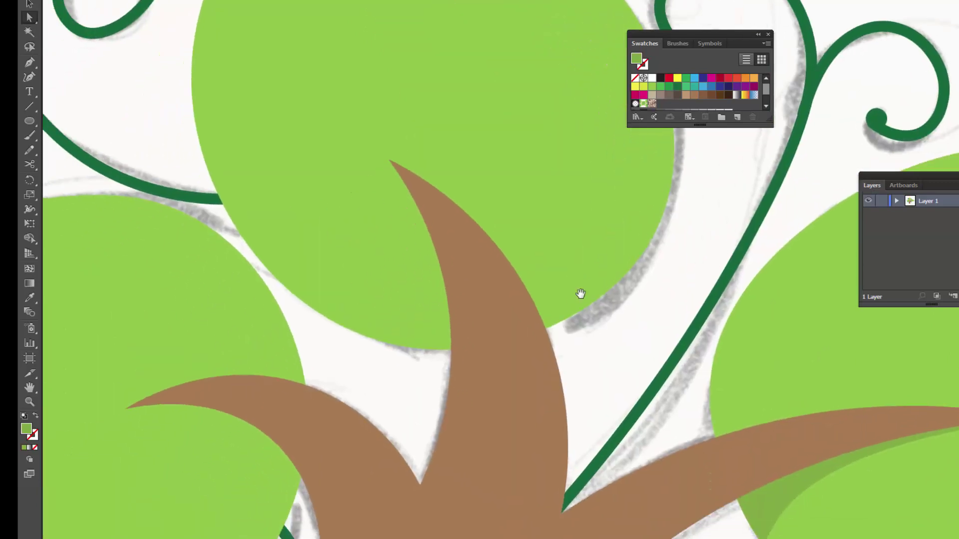
- Draw a thin shadow sliver on the top leaf at the middle branch tip
{"action": "key", "text": "p"}
{"action": "left_click", "coordinate": [432, 214]}
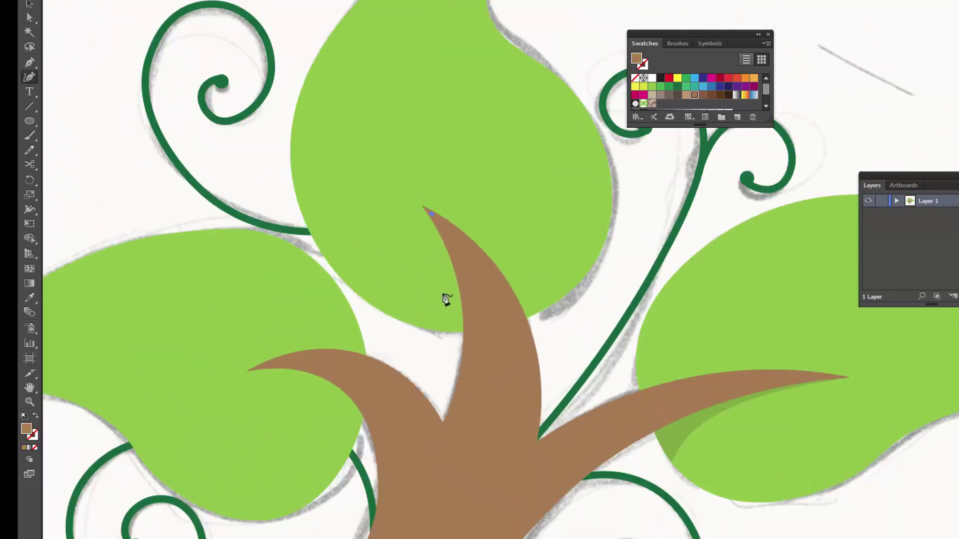
{"action": "left_click", "coordinate": [439, 341]}
{"action": "left_click", "coordinate": [429, 370]}
{"action": "left_click", "coordinate": [499, 352]}
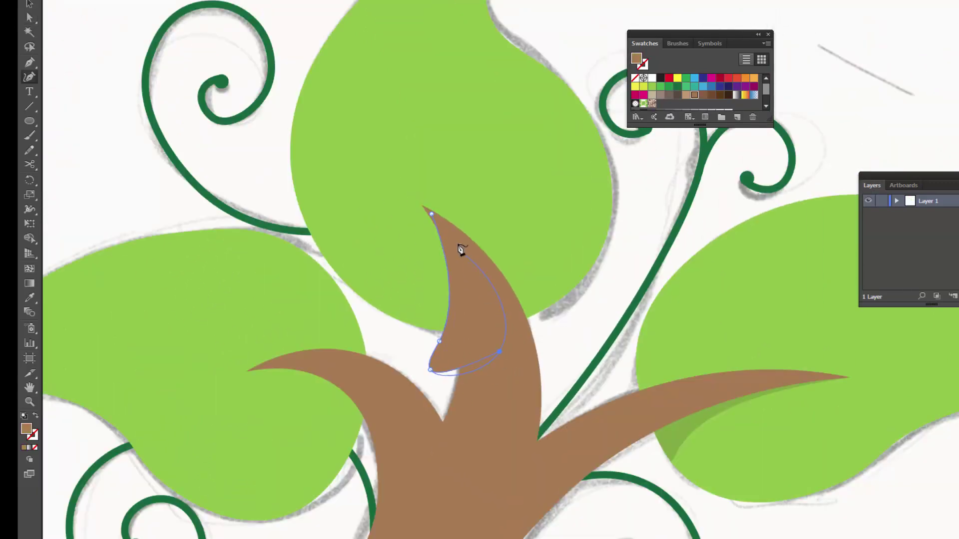
{"action": "left_click", "coordinate": [459, 244]}
- Fill the new sliver with the leaf green using the Eyedropper
{"action": "key", "text": "v"}
{"action": "key", "text": "i"}
{"action": "left_click", "coordinate": [705, 419]}
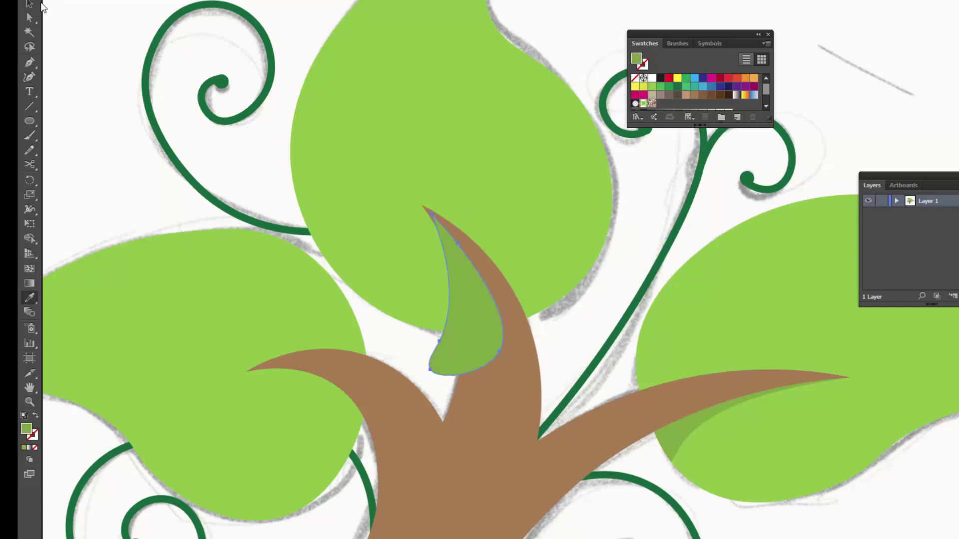
{"action": "key", "text": "v"}
- Arrange the sliver above the top leaf but behind the middle branch
{"action": "key", "text": "ctrl+shift+bracketleft"}
{"action": "key", "text": "ctrl+bracketright"}
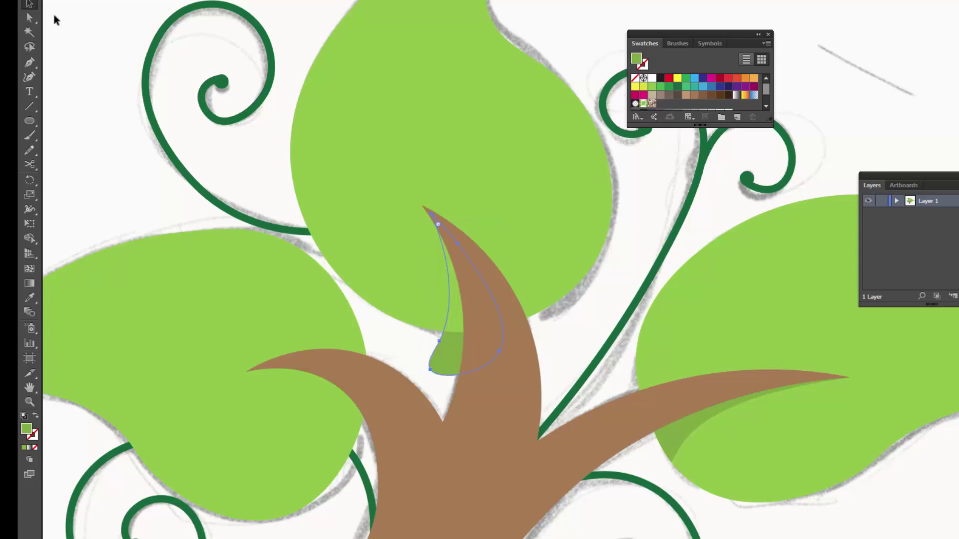
{"action": "key", "text": "ctrl+bracketright"}
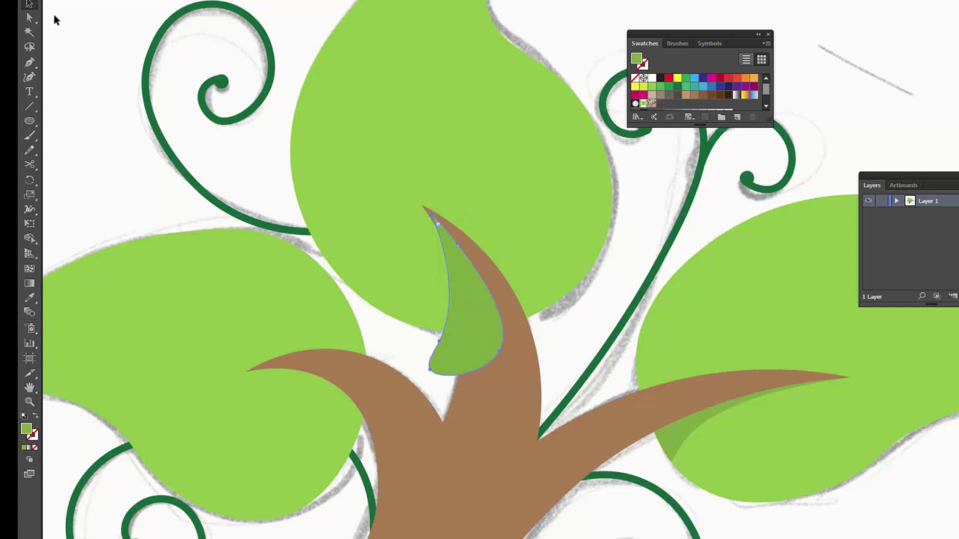
{"action": "key", "text": "ctrl+bracketleft"}
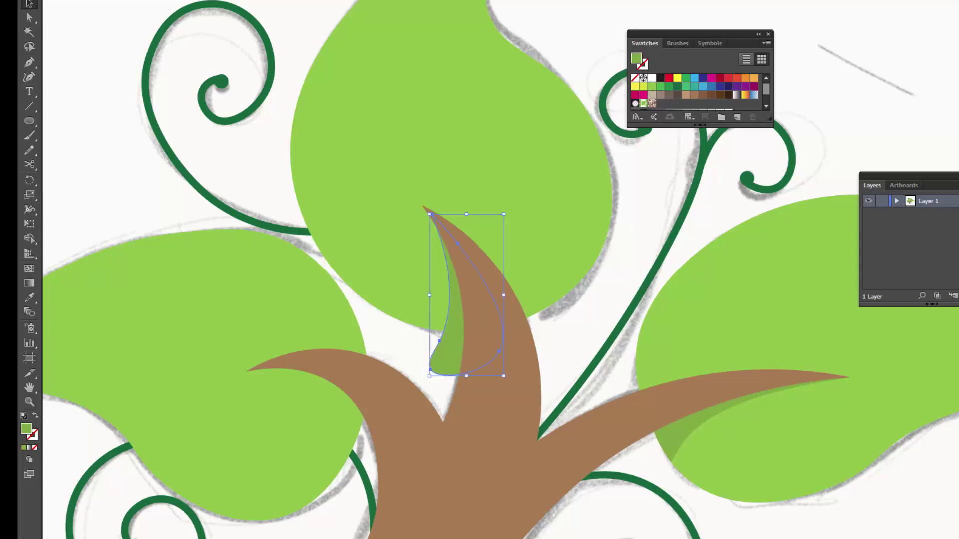
{"action": "left_click", "coordinate": [540, 199], "text": "shift"}
{"action": "left_click", "coordinate": [29, 238]}
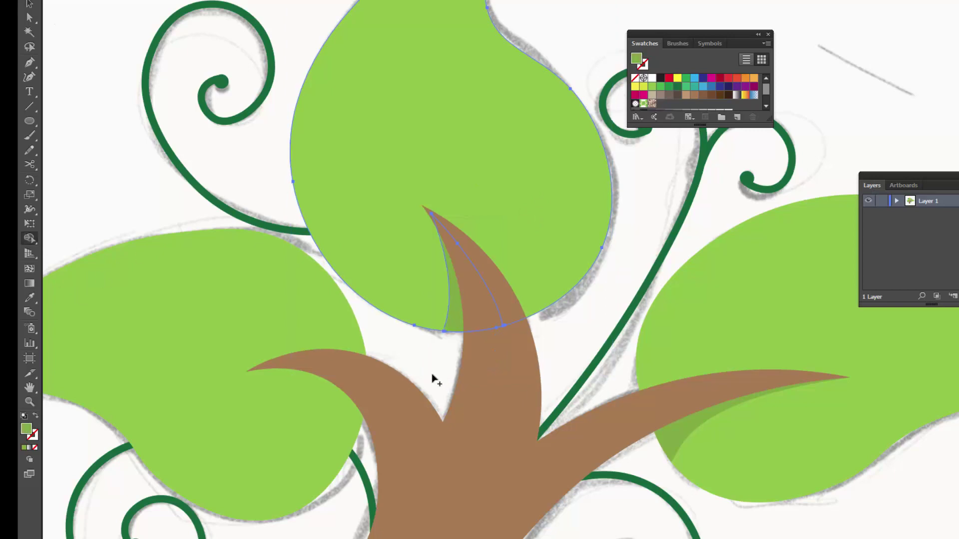
{"action": "key", "text": "ctrl+shift+a"}
{"action": "mouse_move", "coordinate": [450, 392]}
{"action": "left_mouse_down"}
{"action": "mouse_move", "coordinate": [506, 373]}
{"action": "mouse_move", "coordinate": [501, 349]}
{"action": "mouse_move", "coordinate": [433, 384]}
{"action": "left_mouse_up"}
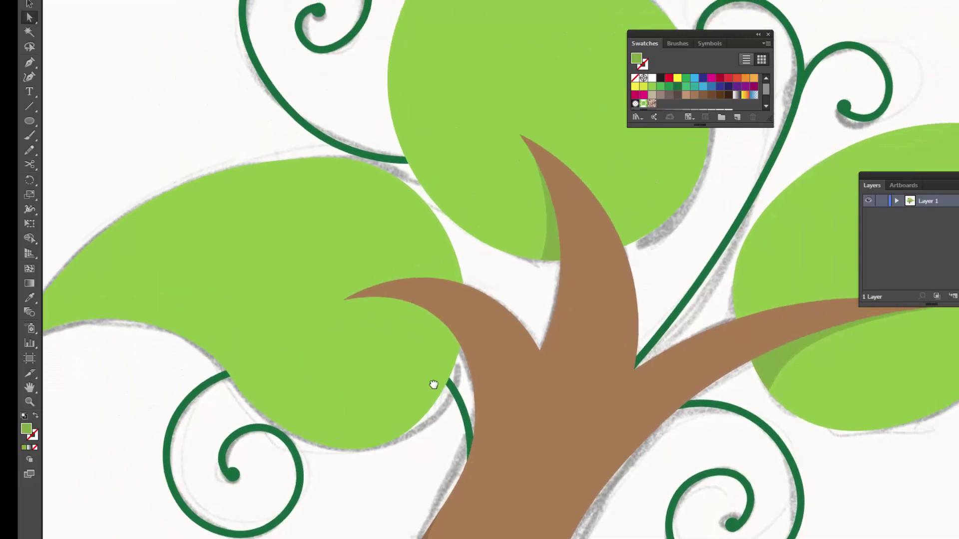
- Draw a shadow outline along the left branch on the left leaf
{"action": "left_click", "coordinate": [29, 77]}
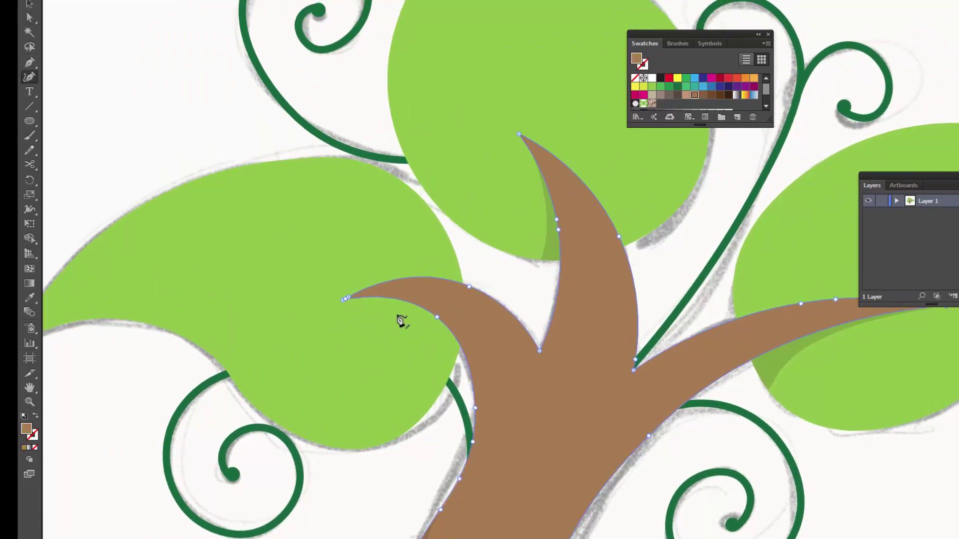
{"action": "left_click", "coordinate": [468, 284]}
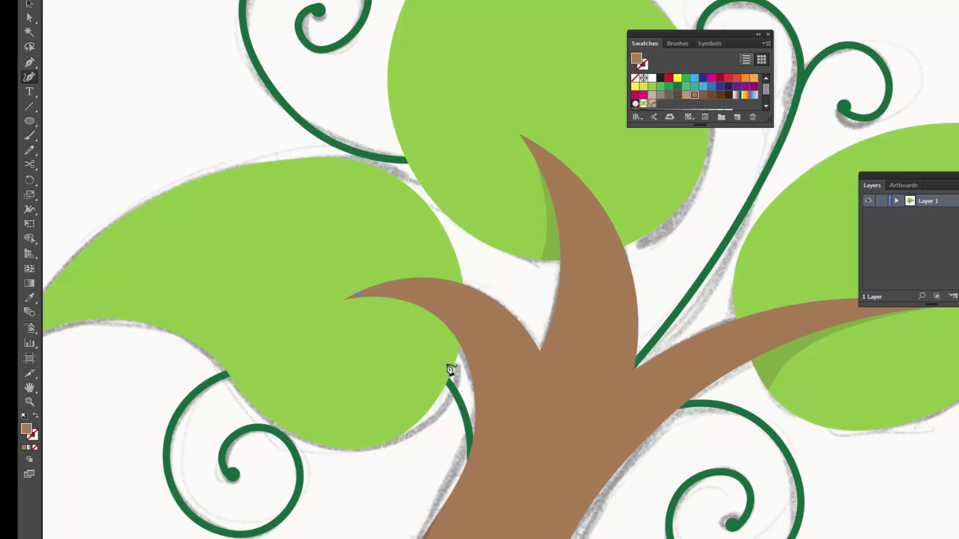
{"action": "left_click_drag", "start_coordinate": [436, 341], "coordinate": [462, 377]}
{"action": "left_click", "coordinate": [461, 375]}
{"action": "left_click", "coordinate": [482, 326]}
{"action": "left_click", "coordinate": [403, 288]}
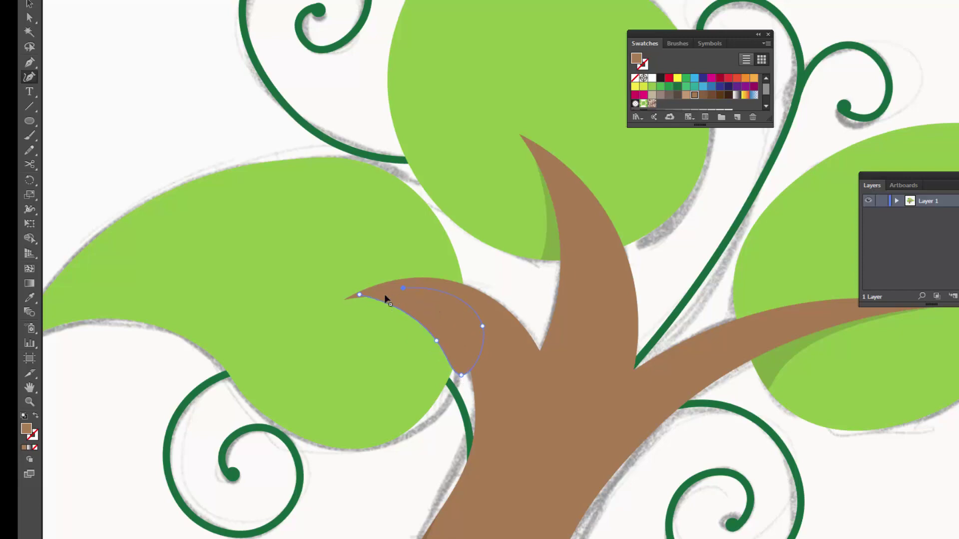
{"action": "left_click", "coordinate": [359, 295]}
- Fill the left shadow with leaf green and tuck it behind the branch
{"action": "key", "text": "i"}
{"action": "left_click", "coordinate": [200, 225]}
{"action": "key", "text": "v"}
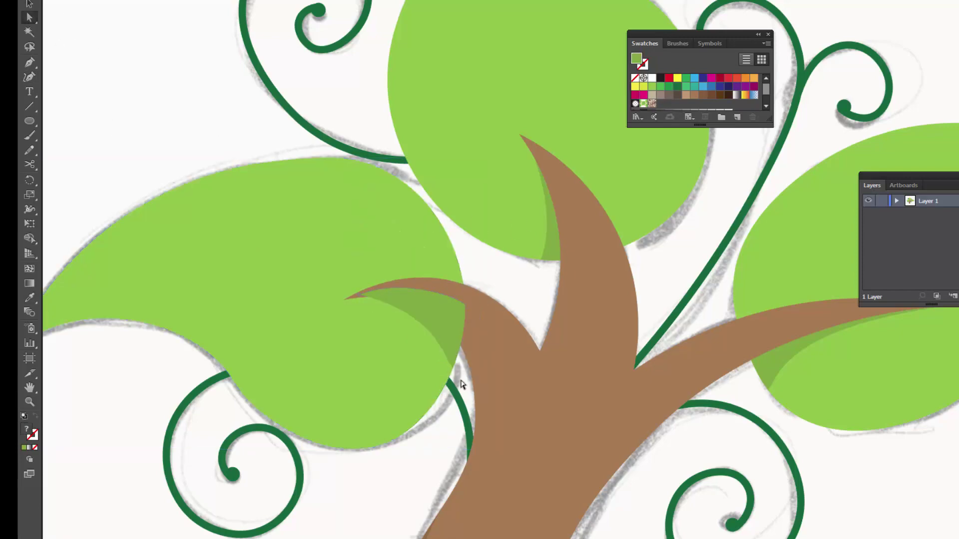
{"action": "left_click", "coordinate": [451, 344]}
{"action": "key", "text": "ctrl+z"}
- Zoom to the right leaf and begin a path along its lower edge
{"action": "key", "text": "ctrl+0"}
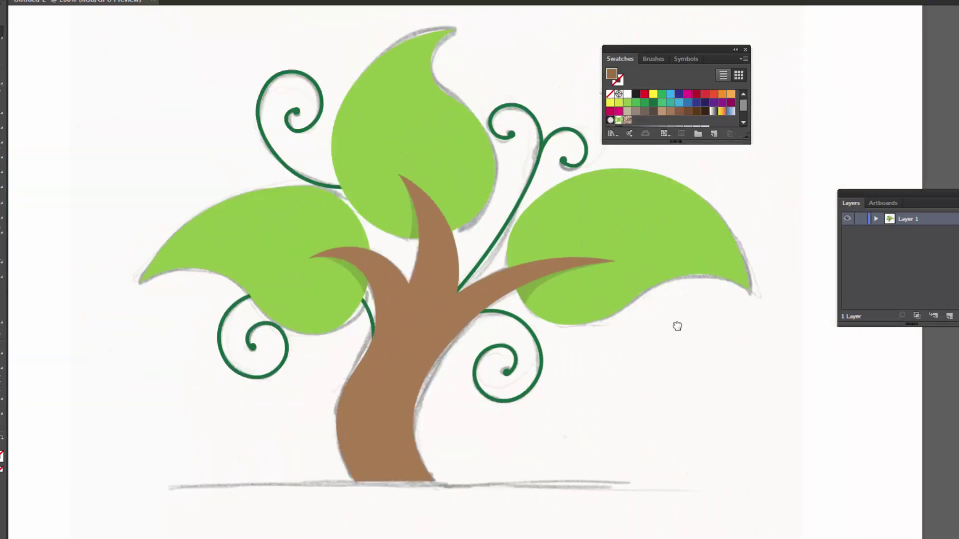
{"action": "left_click_drag", "start_coordinate": [677, 326], "coordinate": [627, 348]}
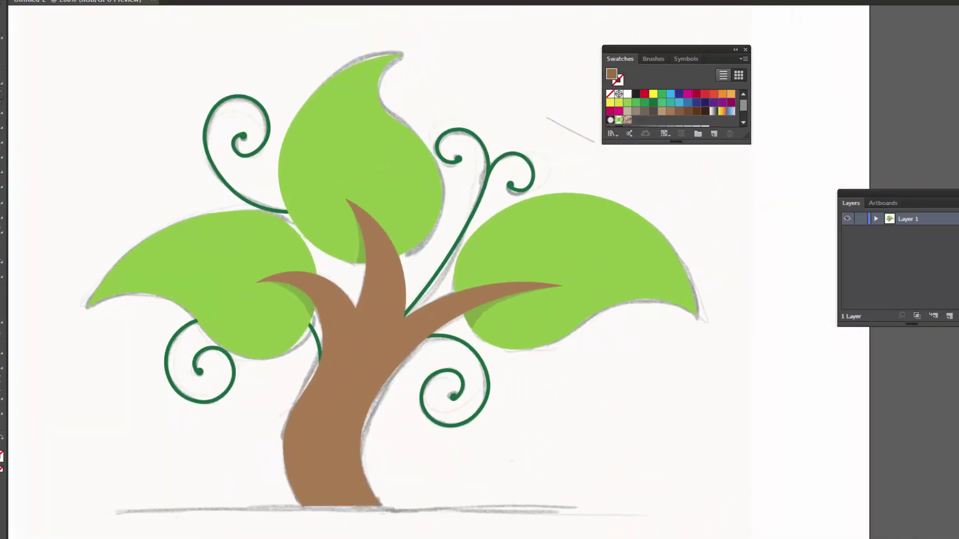
{"action": "scroll", "coordinate": [578, 341], "scroll_direction": "up", "scroll_amount": 1}
{"action": "mouse_move", "coordinate": [602, 355]}
{"action": "left_mouse_down"}
{"action": "mouse_move", "coordinate": [468, 332]}
{"action": "mouse_move", "coordinate": [484, 321]}
{"action": "mouse_move", "coordinate": [413, 338]}
{"action": "mouse_move", "coordinate": [394, 326]}
{"action": "left_mouse_up"}
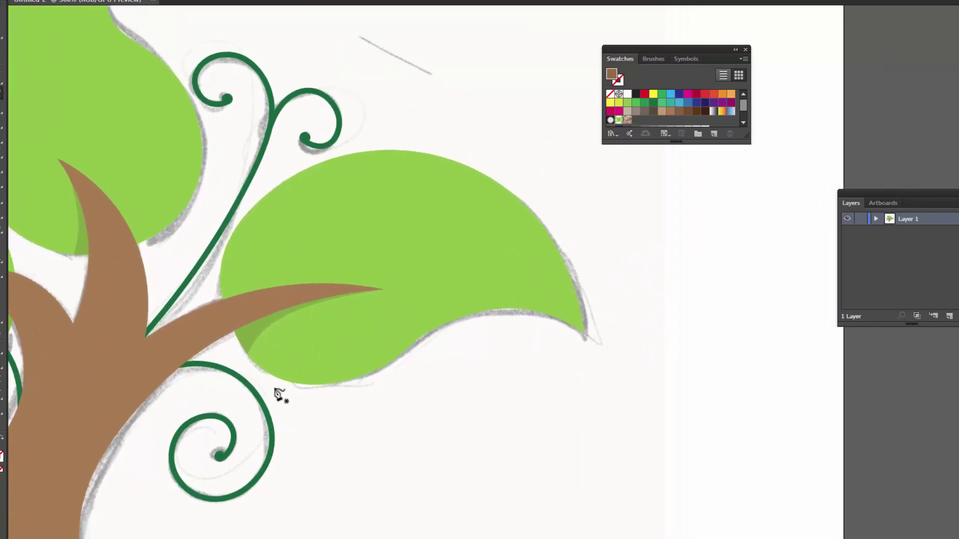
{"action": "left_click", "coordinate": [261, 372]}
{"action": "left_click_drag", "start_coordinate": [359, 356], "coordinate": [394, 339]}
- Finish the path to the leaf tip and close it below the right leaf
{"action": "left_click_drag", "start_coordinate": [456, 299], "coordinate": [505, 291]}
{"action": "left_click_drag", "start_coordinate": [573, 303], "coordinate": [604, 344]}
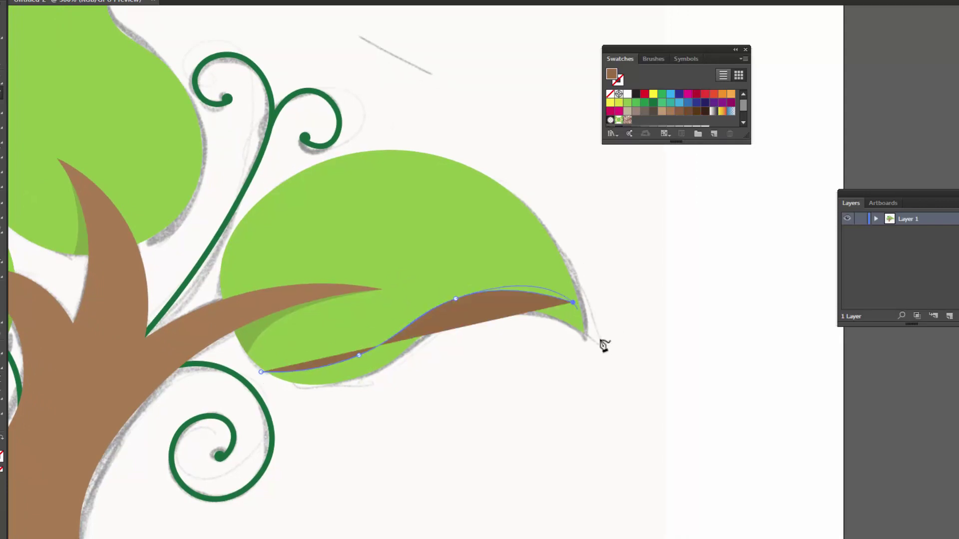
{"action": "left_click", "coordinate": [599, 340]}
{"action": "left_click", "coordinate": [592, 390]}
{"action": "left_click", "coordinate": [439, 414]}
{"action": "left_click", "coordinate": [306, 420]}
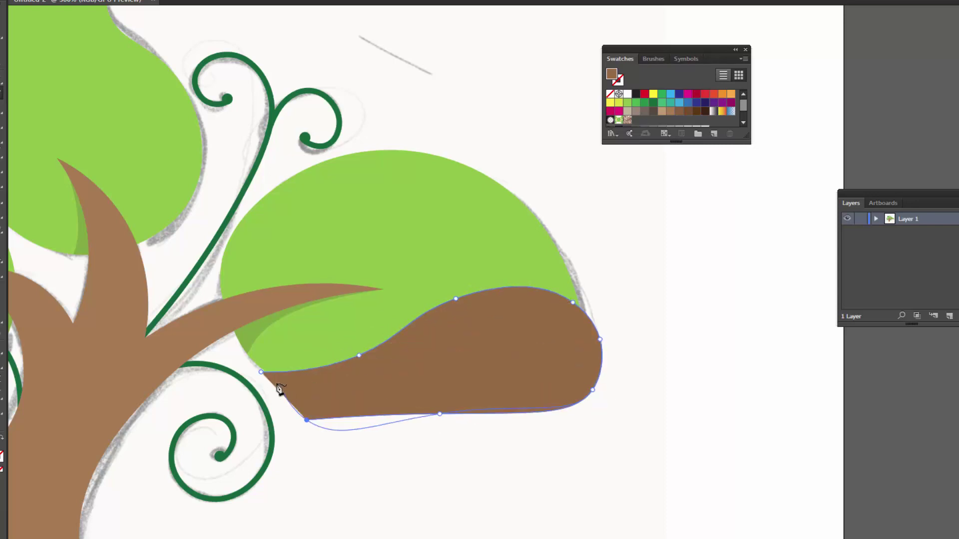
{"action": "left_click", "coordinate": [262, 373]}
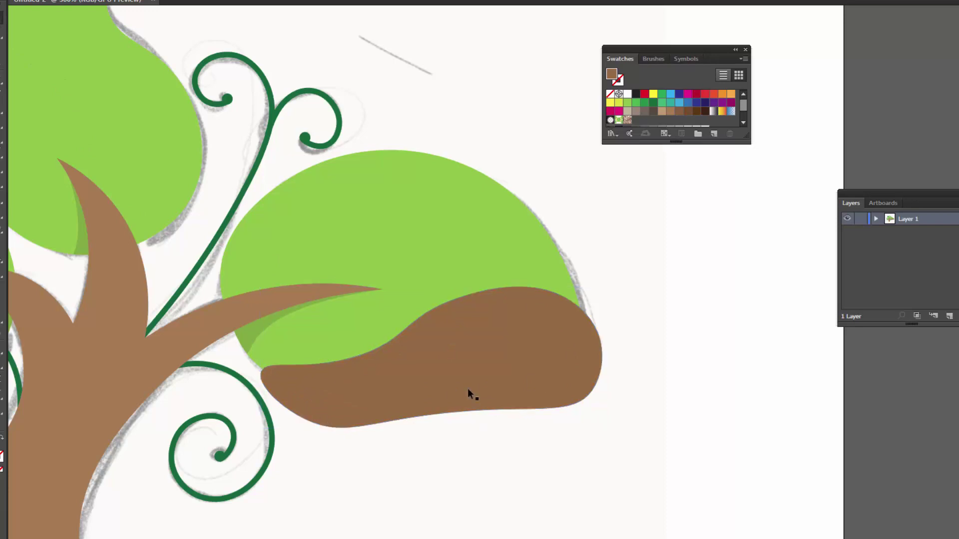
- Trim away the part below the leaf with Shape Builder and fill the band leaf green
{"action": "left_click", "coordinate": [439, 240], "text": "ctrl+shift"}
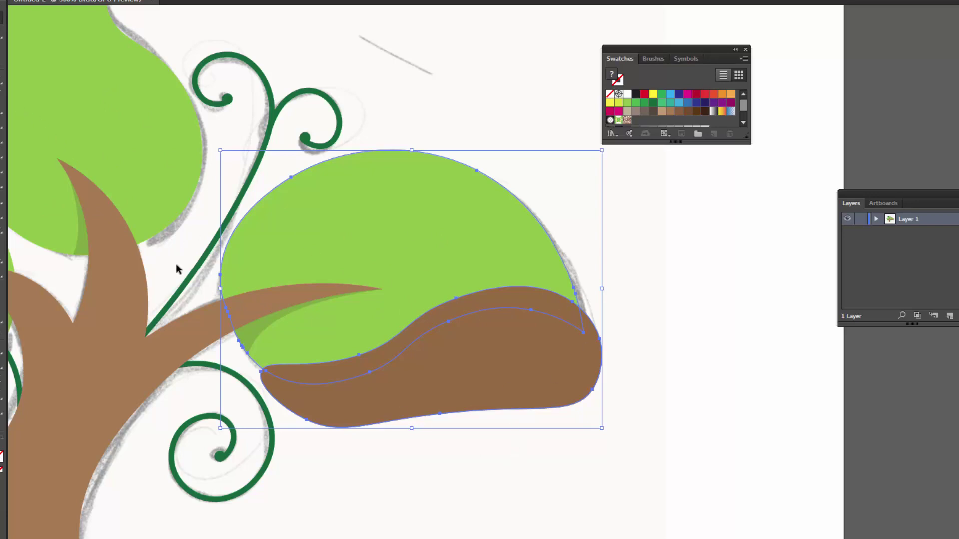
{"action": "left_click", "coordinate": [1, 259]}
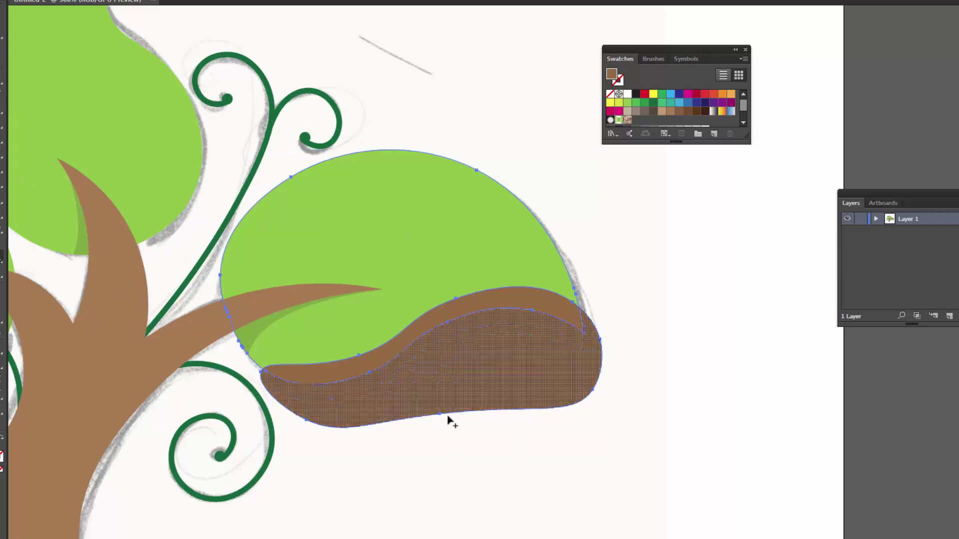
{"action": "left_click", "coordinate": [478, 388], "text": "alt"}
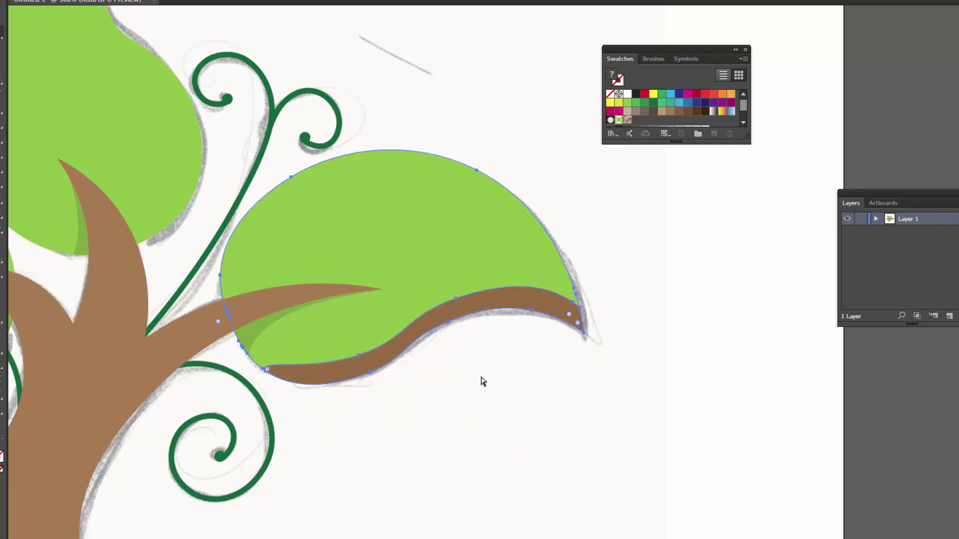
{"action": "left_click", "coordinate": [514, 318]}
{"action": "left_click", "coordinate": [513, 303]}
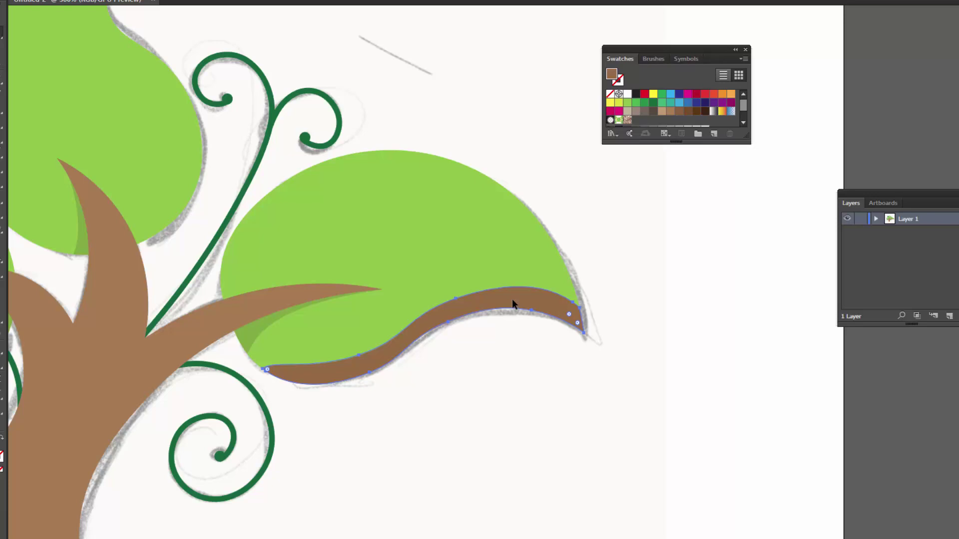
{"action": "left_click", "coordinate": [487, 265]}
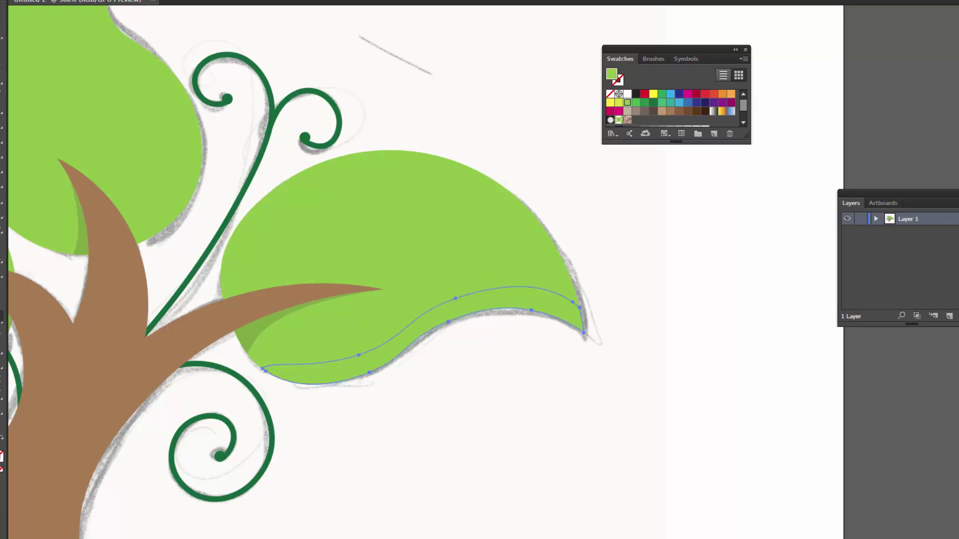
- Lower the band's brightness in the Color Picker for a darker green underside shadow
{"action": "double_click", "coordinate": [1, 455]}
{"action": "left_click_drag", "start_coordinate": [808, 138], "coordinate": [708, 182]}
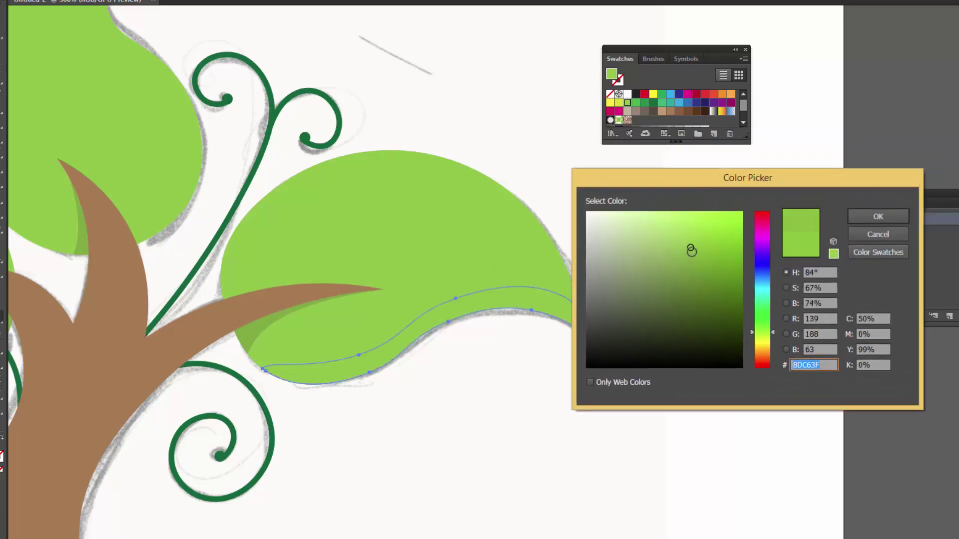
{"action": "left_click", "coordinate": [859, 216]}
{"action": "left_click", "coordinate": [533, 396]}
{"action": "left_click_drag", "start_coordinate": [542, 328], "coordinate": [664, 376]}
{"action": "left_click_drag", "start_coordinate": [364, 163], "coordinate": [431, 253]}
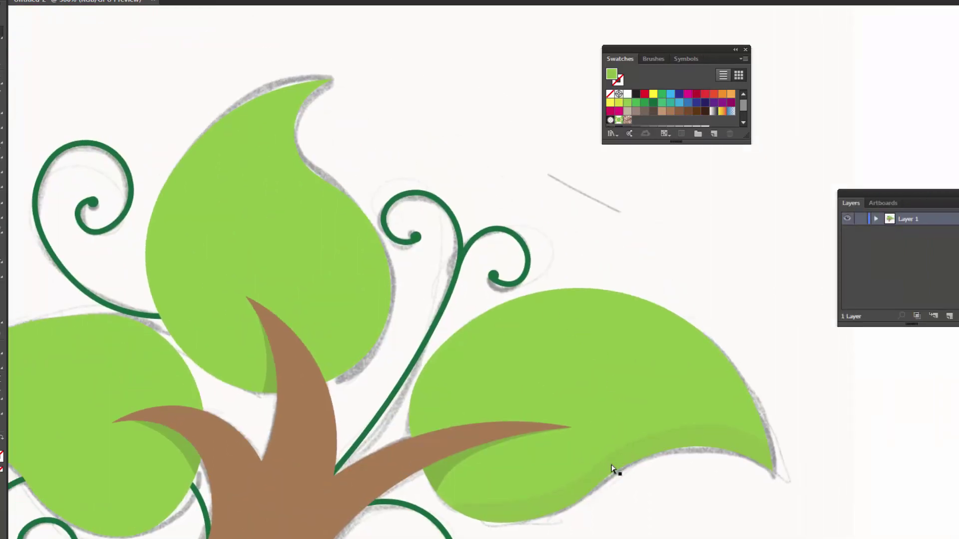
{"action": "left_click", "coordinate": [610, 471], "text": "ctrl"}
{"action": "left_click", "coordinate": [443, 464]}
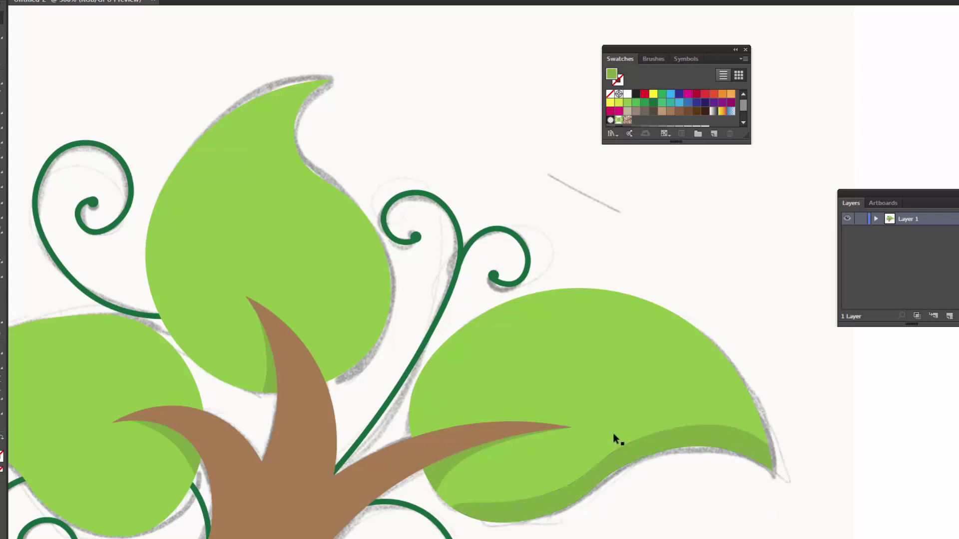
{"action": "mouse_move", "coordinate": [543, 268]}
{"action": "left_mouse_down"}
{"action": "mouse_move", "coordinate": [420, 243]}
{"action": "mouse_move", "coordinate": [406, 274]}
{"action": "left_mouse_up"}
{"action": "left_click_drag", "start_coordinate": [544, 442], "coordinate": [484, 347]}
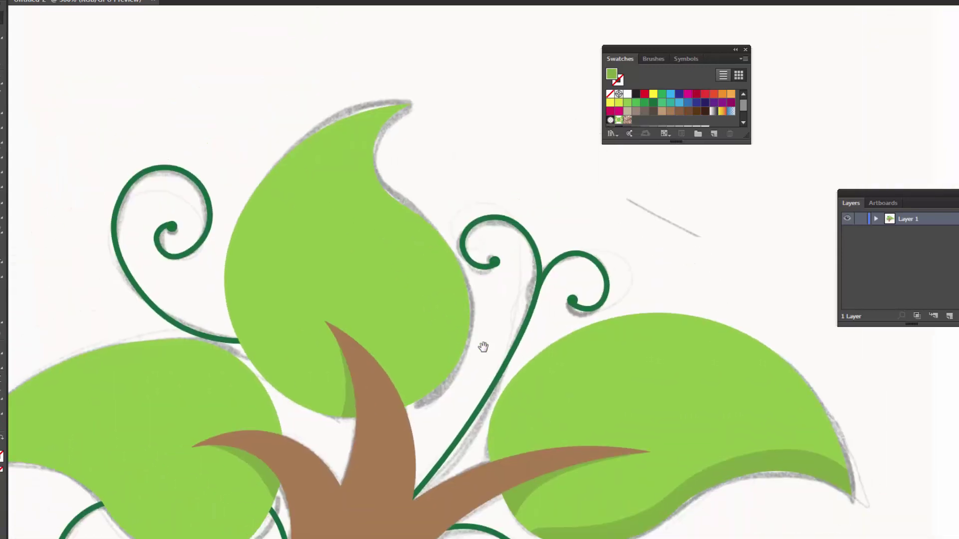
{"action": "left_click_drag", "start_coordinate": [280, 275], "coordinate": [206, 216]}
- Draw a small highlight shape near the upper edge of the right leaf
{"action": "key", "text": "p"}
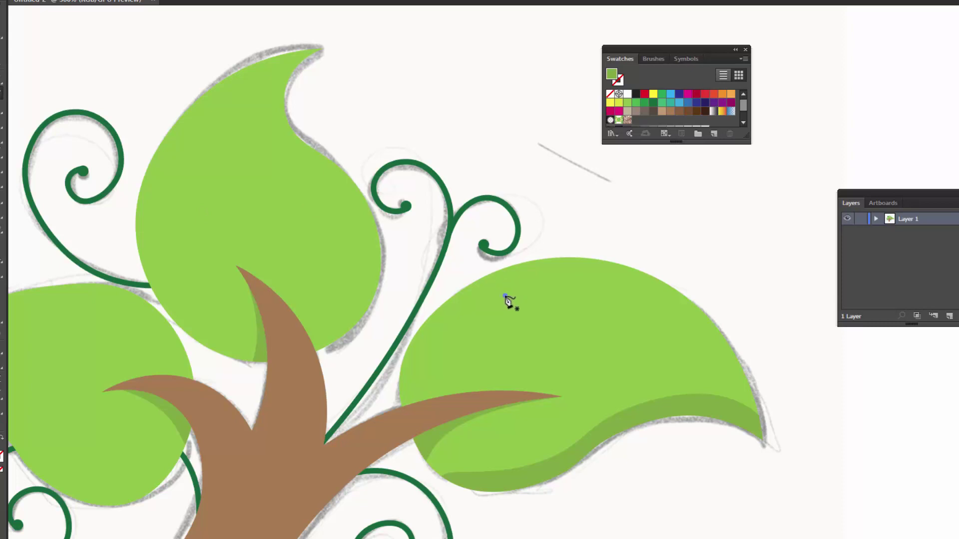
{"action": "left_click", "coordinate": [505, 295]}
{"action": "left_click", "coordinate": [548, 279]}
{"action": "left_click", "coordinate": [583, 276]}
{"action": "left_click", "coordinate": [583, 295]}
{"action": "left_click", "coordinate": [520, 307]}
{"action": "left_click", "coordinate": [493, 316]}
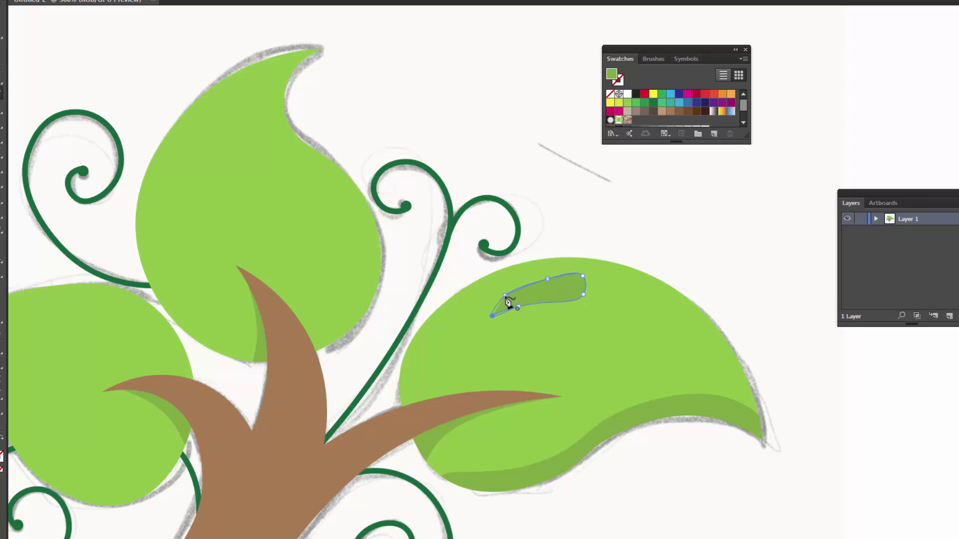
{"action": "left_click", "coordinate": [505, 296]}
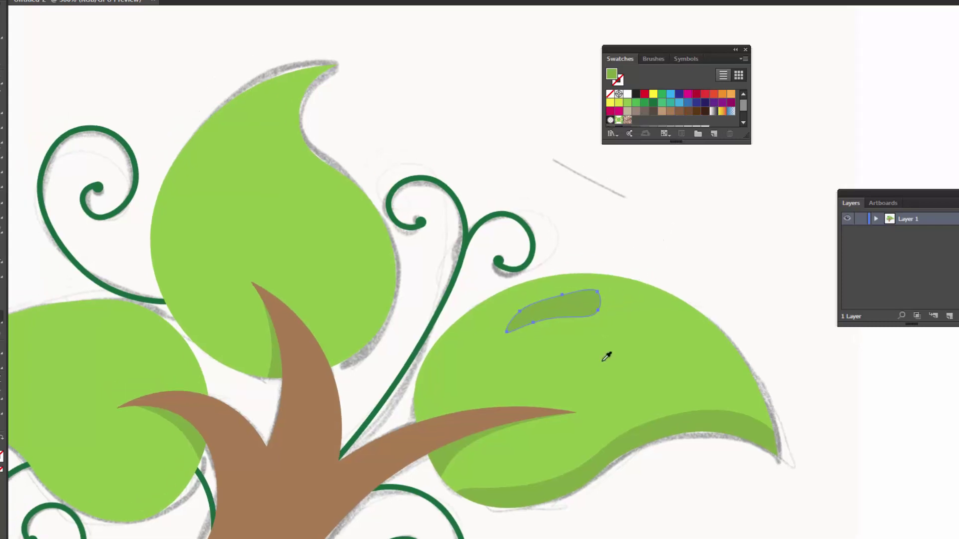
- Fill the highlight with a lighter green chosen in the Color Picker
{"action": "key", "text": "ctrl+z"}
{"action": "double_click", "coordinate": [612, 74]}
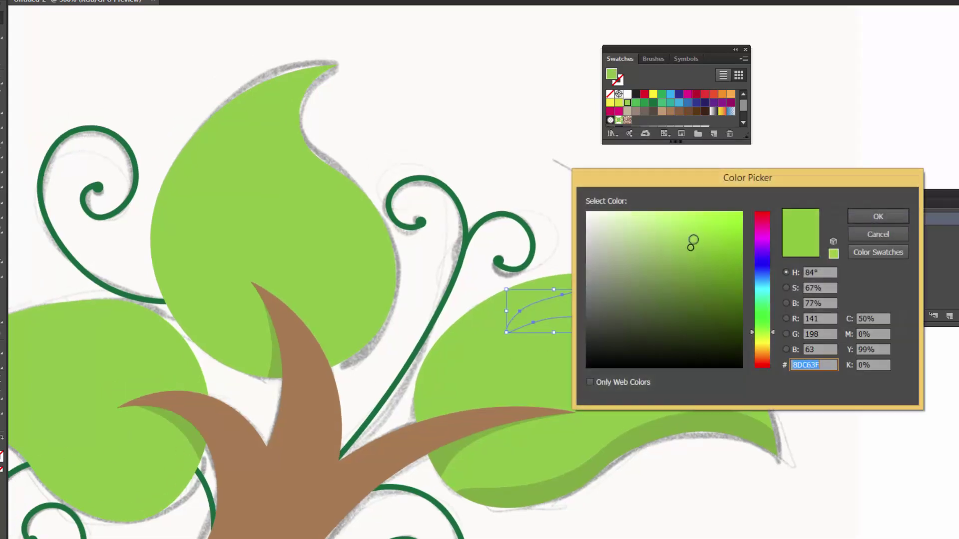
{"action": "left_click_drag", "start_coordinate": [691, 242], "coordinate": [671, 223]}
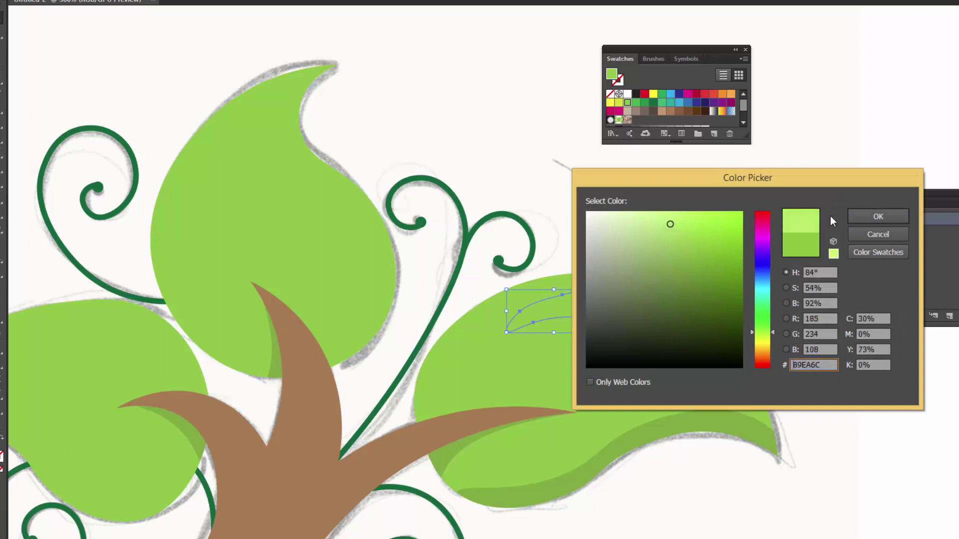
{"action": "left_click", "coordinate": [878, 216]}
- Pan to the top leaf, select it, then clear the selection
{"action": "mouse_move", "coordinate": [544, 190]}
{"action": "left_mouse_down"}
{"action": "mouse_move", "coordinate": [406, 186]}
{"action": "mouse_move", "coordinate": [464, 214]}
{"action": "left_mouse_up"}
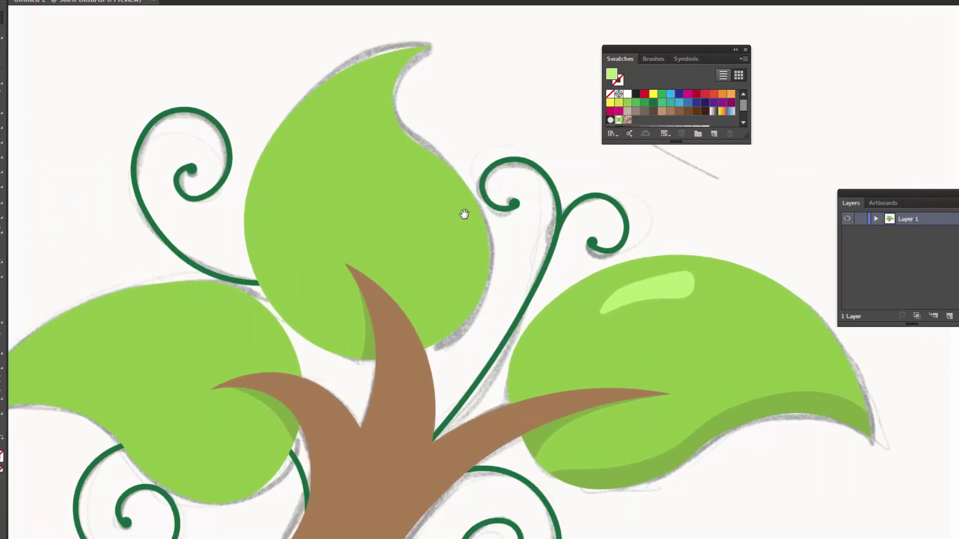
{"action": "left_click", "coordinate": [396, 218]}
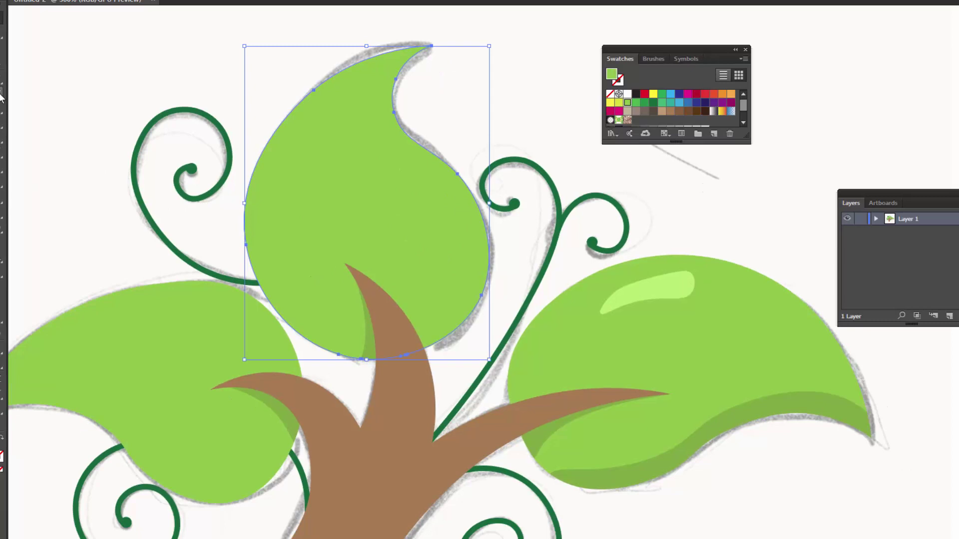
{"action": "key", "text": "p"}
{"action": "left_click_drag", "start_coordinate": [453, 361], "coordinate": [437, 381]}
{"action": "key", "text": "ctrl+shift+a"}
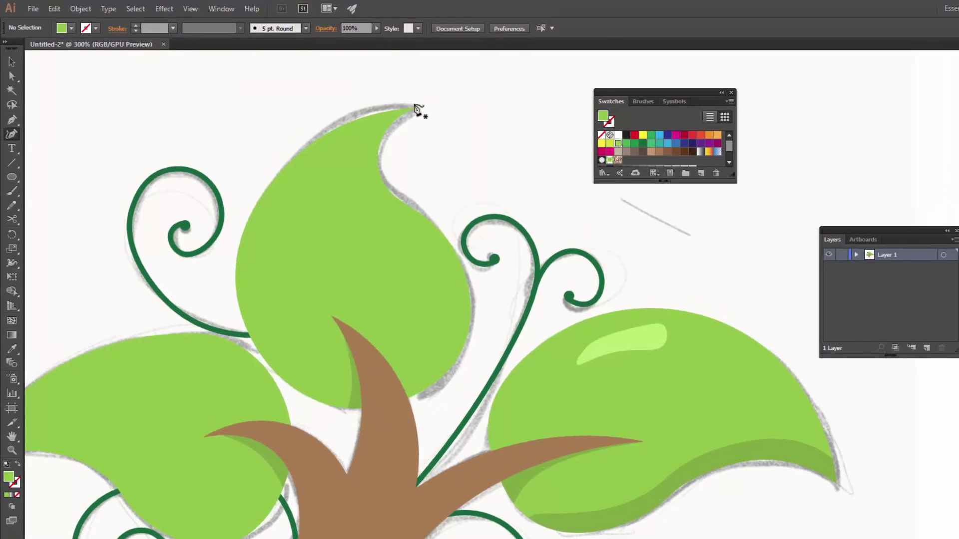
- Split the top leaf's right sliver off with a dividing curve and colour it darker green
{"action": "left_click", "coordinate": [418, 105]}
{"action": "left_click", "coordinate": [364, 155]}
{"action": "left_click", "coordinate": [387, 214]}
{"action": "left_click", "coordinate": [445, 286]}
{"action": "left_click", "coordinate": [434, 359]}
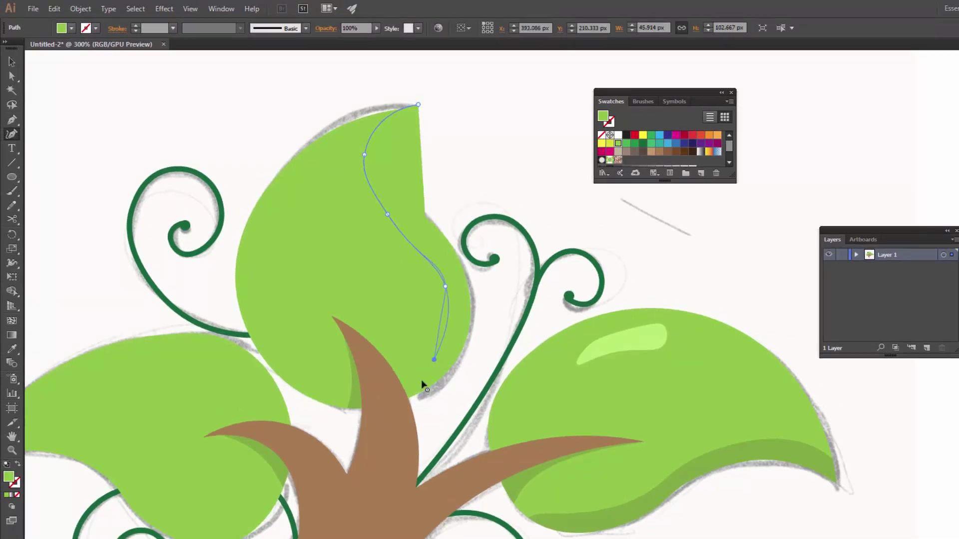
{"action": "left_click", "coordinate": [393, 403]}
{"action": "left_click_drag", "start_coordinate": [272, 92], "coordinate": [197, 258]}
{"action": "key", "text": "shift+m"}
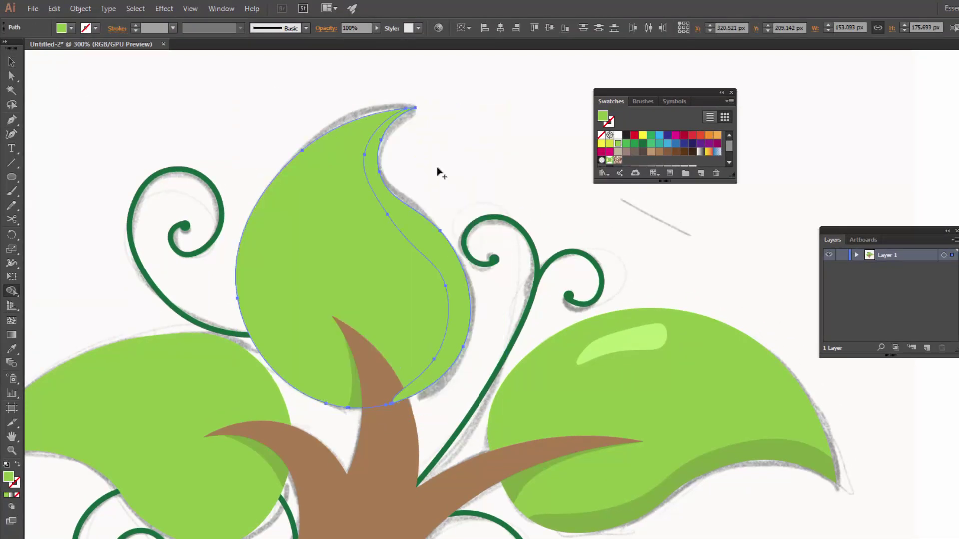
{"action": "left_click", "coordinate": [440, 248]}
{"action": "key", "text": "v"}
{"action": "left_click", "coordinate": [460, 246]}
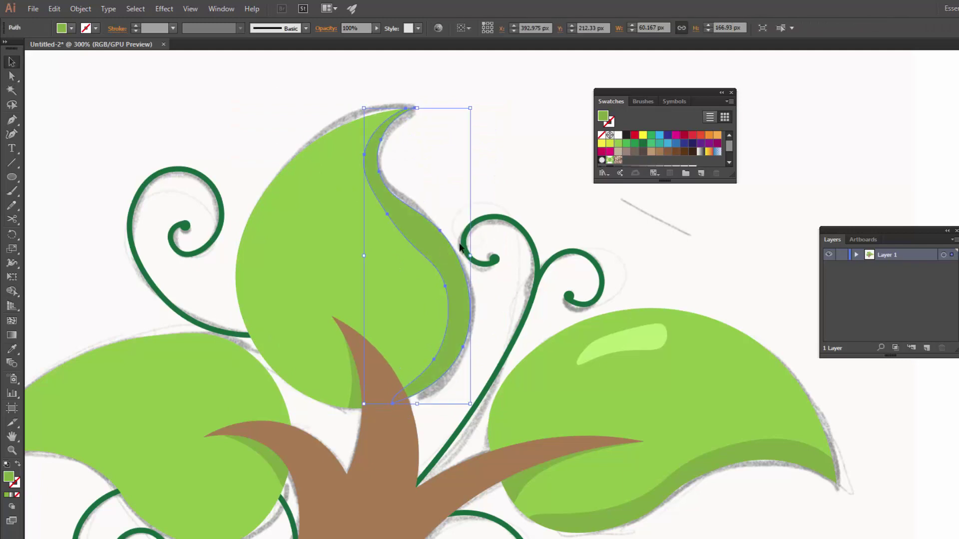
- Draw a closed curved shape around the left leaf's lower part
{"action": "key", "text": "shift+asciitilde"}
{"action": "left_click", "coordinate": [111, 326]}
{"action": "left_click", "coordinate": [175, 288]}
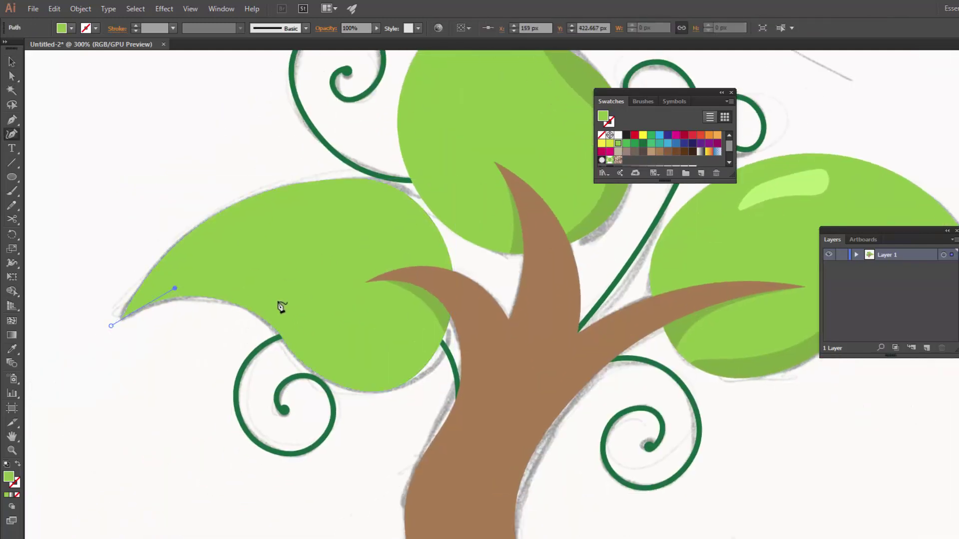
{"action": "left_click", "coordinate": [283, 300]}
{"action": "left_click", "coordinate": [361, 374]}
{"action": "left_click", "coordinate": [428, 350]}
{"action": "left_click", "coordinate": [450, 331]}
{"action": "left_click", "coordinate": [422, 397]}
{"action": "left_click", "coordinate": [111, 325]}
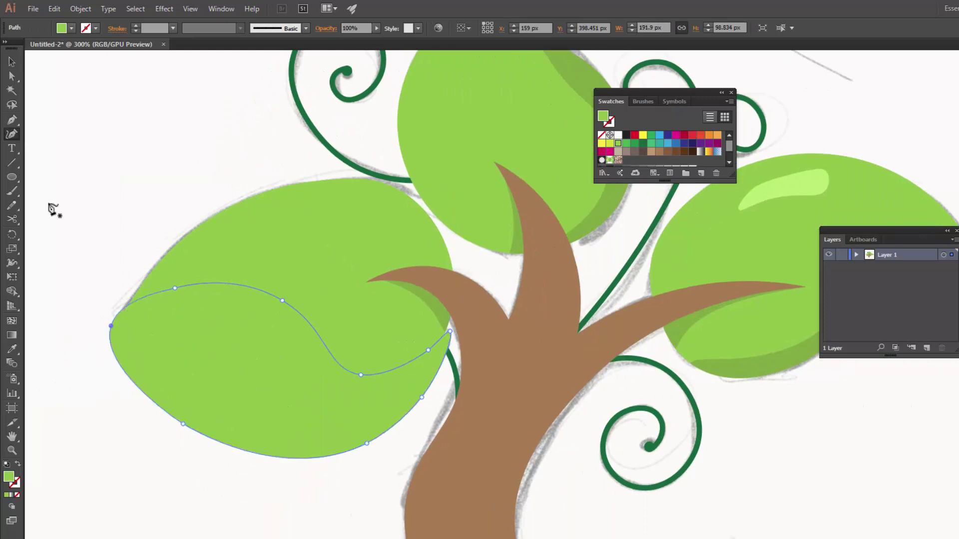
- Cut the left leaf along the new curve to form its shadow edge, then deselect
{"action": "key", "text": "v"}
{"action": "left_click", "coordinate": [288, 235], "text": "shift"}
{"action": "key", "text": "ctrl+shift+a"}
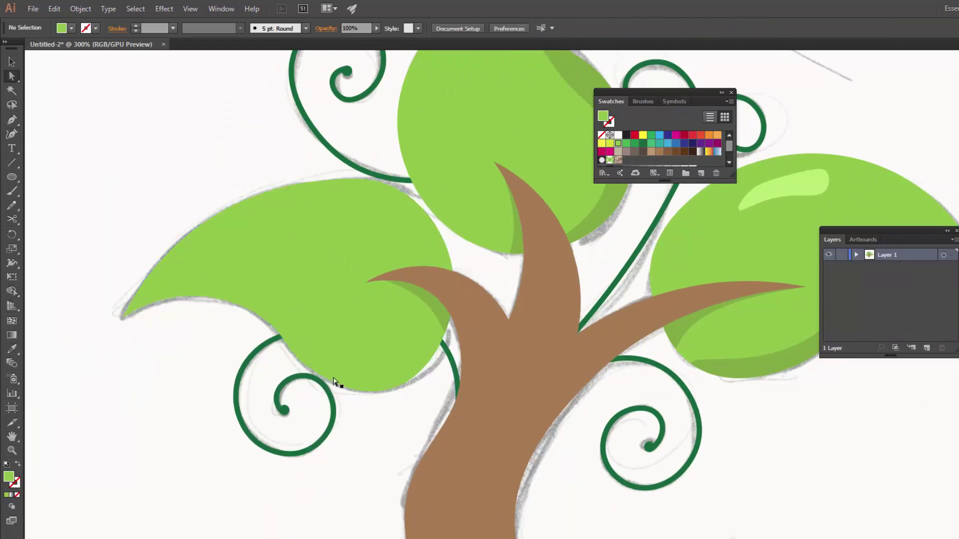
{"action": "scroll", "coordinate": [480, 300], "scroll_direction": "up", "scroll_amount": 5}
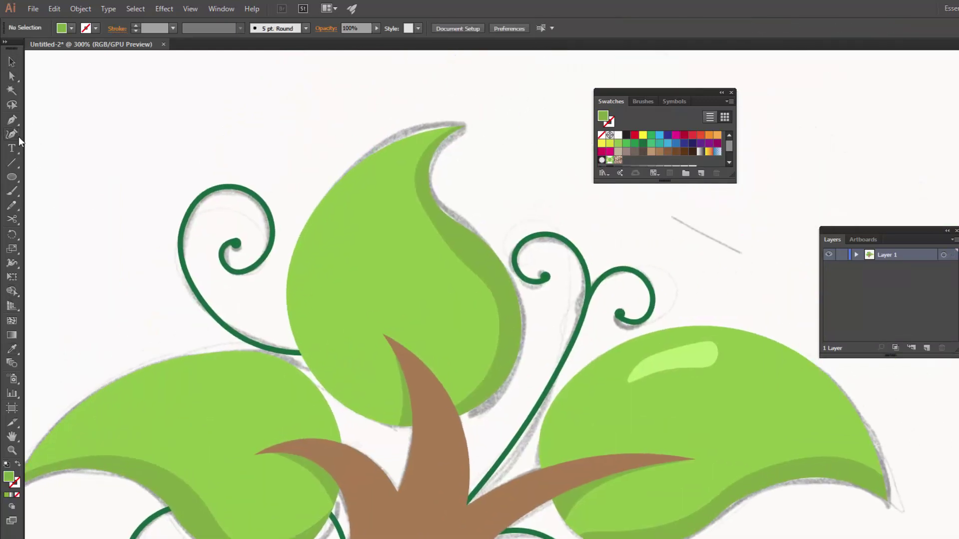
- Draw a small highlight shape on the top leaf and eyedropper the light green onto it
{"action": "left_click", "coordinate": [357, 188]}
{"action": "left_click", "coordinate": [345, 229]}
{"action": "left_click", "coordinate": [335, 254]}
{"action": "left_click", "coordinate": [329, 218]}
{"action": "key", "text": "i"}
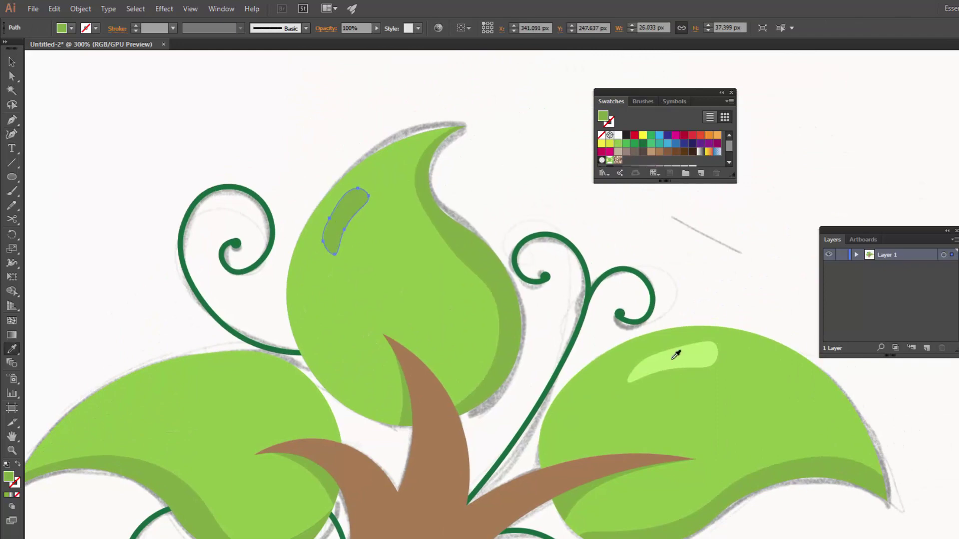
{"action": "left_click", "coordinate": [676, 355]}
- Draw a small highlight shape on the left leaf
{"action": "scroll", "coordinate": [676, 355], "scroll_direction": "down", "scroll_amount": 4}
{"action": "key", "text": "shift+grave"}
{"action": "left_click", "coordinate": [316, 272]}
{"action": "left_click", "coordinate": [344, 273]}
{"action": "left_click", "coordinate": [334, 289]}
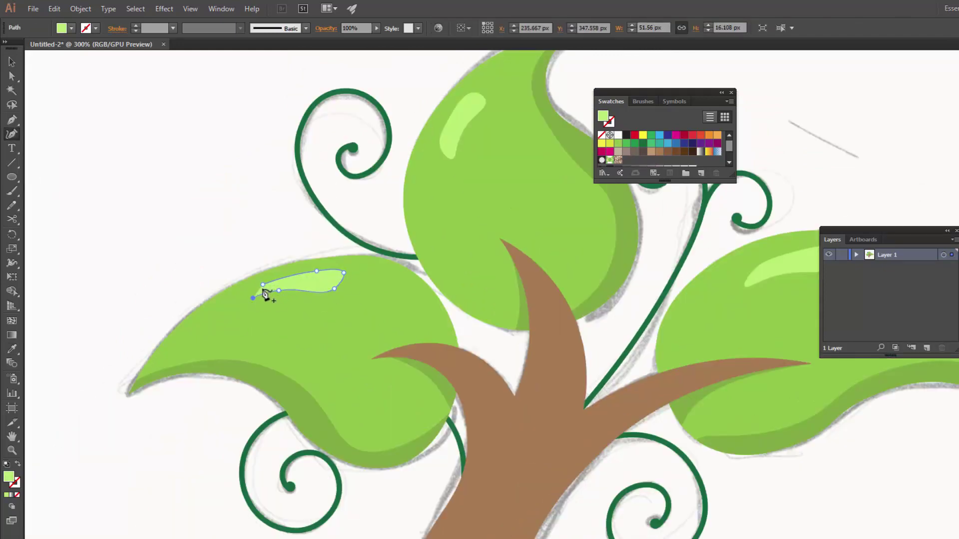
{"action": "left_click", "coordinate": [265, 294]}
{"action": "scroll", "coordinate": [235, 213], "scroll_direction": "down", "scroll_amount": 5}
{"action": "scroll", "coordinate": [435, 377], "scroll_direction": "up", "scroll_amount": 3}
- Draw a dark brown shading shape over the trunk's right side and branch fork
{"action": "scroll", "coordinate": [498, 424], "scroll_direction": "up", "scroll_amount": 2}
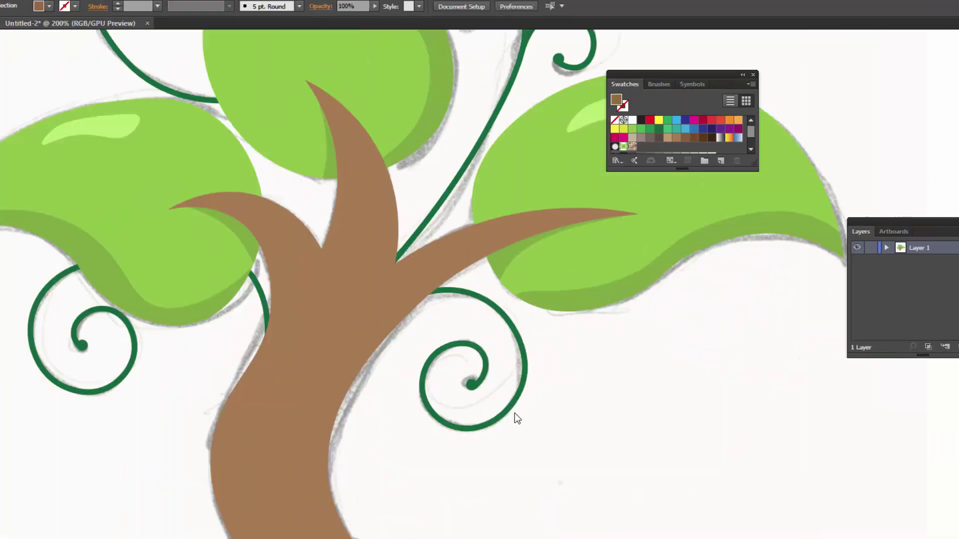
{"action": "scroll", "coordinate": [564, 421], "scroll_direction": "up", "scroll_amount": 1}
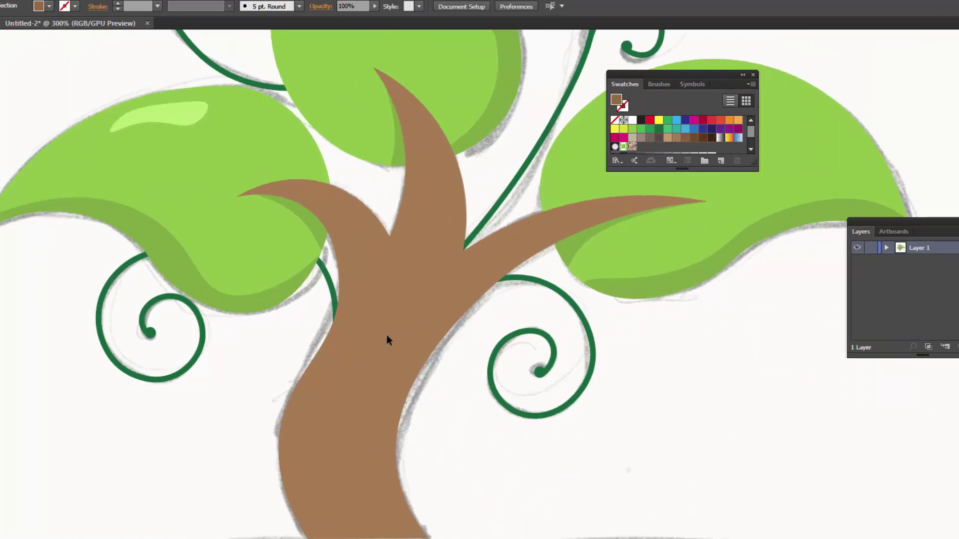
{"action": "left_click", "coordinate": [271, 534]}
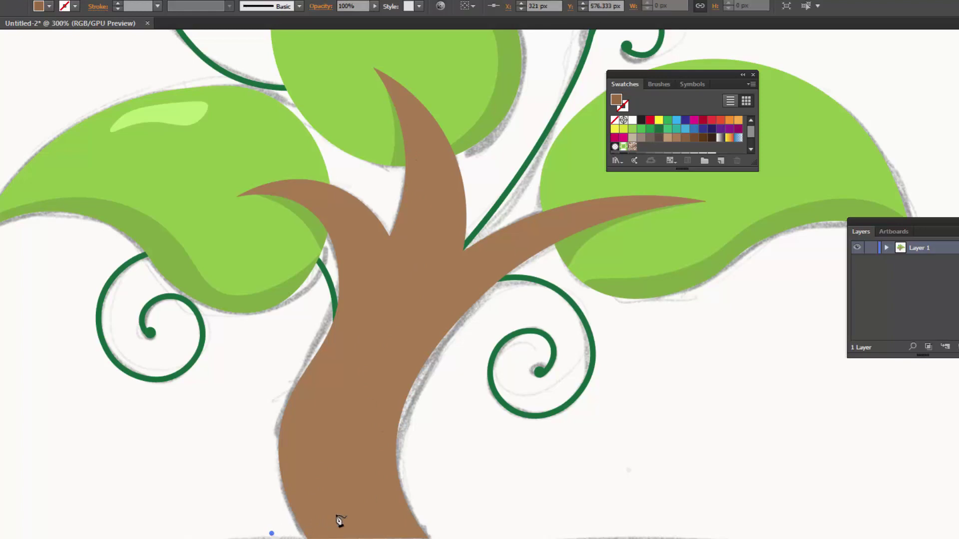
{"action": "left_click_drag", "start_coordinate": [367, 338], "coordinate": [406, 257]}
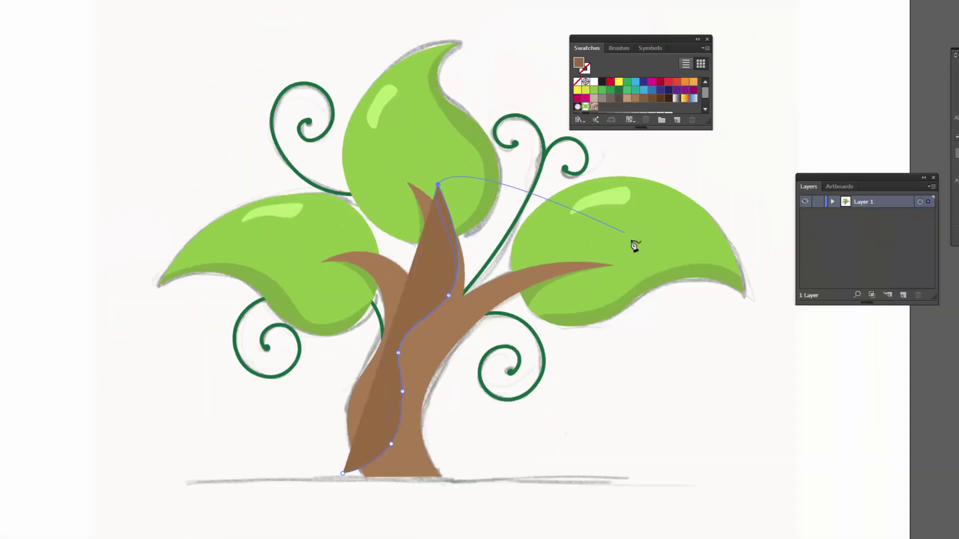
{"action": "left_click_drag", "start_coordinate": [632, 242], "coordinate": [686, 346]}
{"action": "left_click", "coordinate": [683, 341]}
{"action": "left_click", "coordinate": [526, 537]}
{"action": "left_click", "coordinate": [354, 524]}
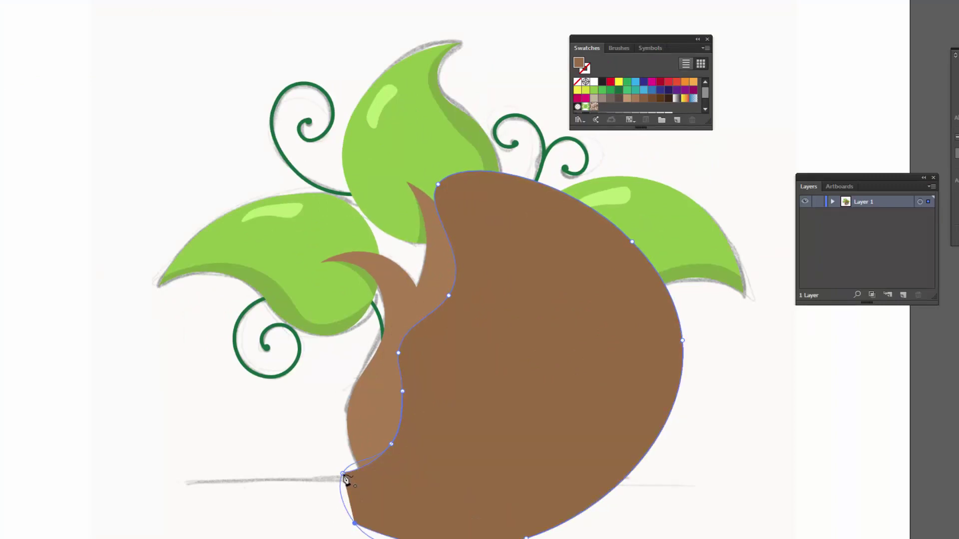
{"action": "left_click", "coordinate": [344, 477]}
- Trim the dark brown shading to the trunk with Shape Builder, deleting the overflow
{"action": "key", "text": "v"}
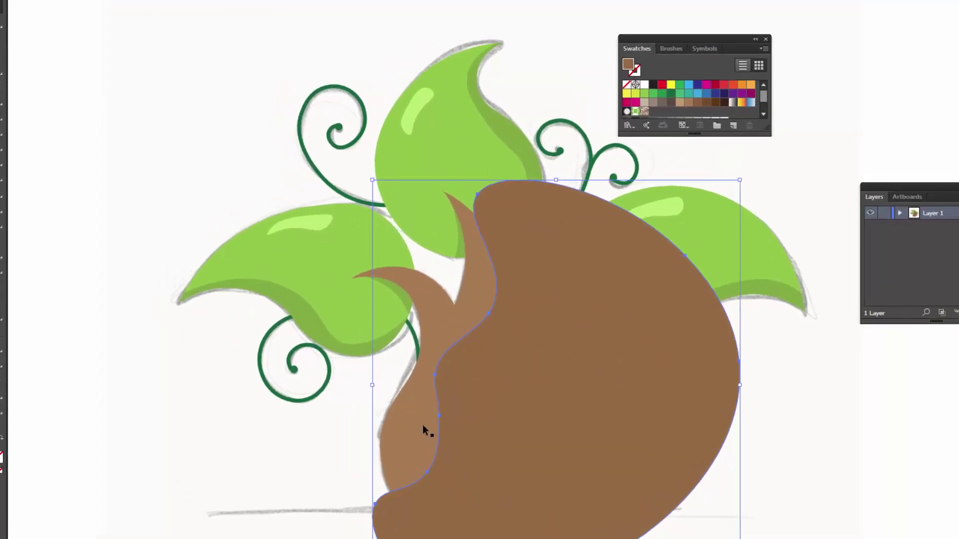
{"action": "left_click", "coordinate": [423, 424], "text": "shift"}
{"action": "key", "text": "shift+m"}
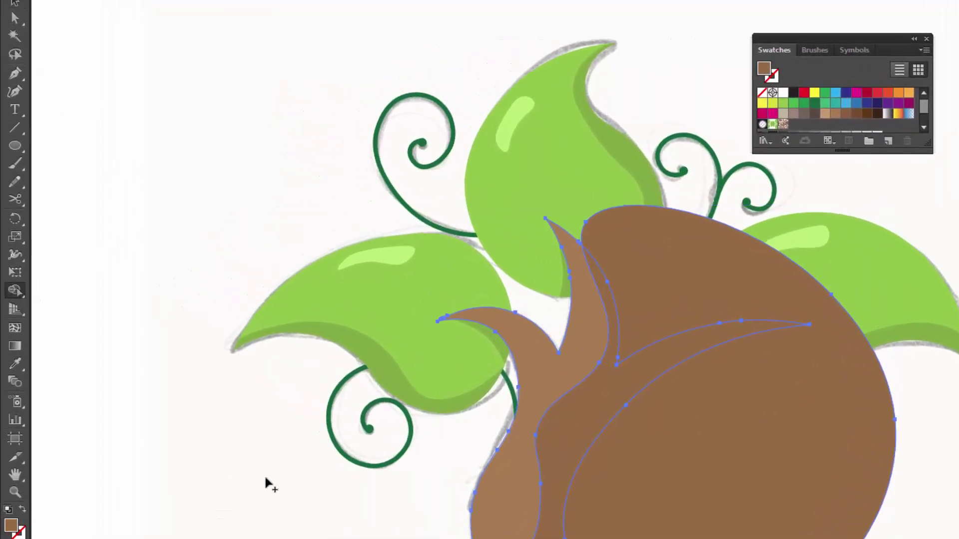
{"action": "left_click", "coordinate": [685, 466], "text": "alt"}
{"action": "key", "text": "v"}
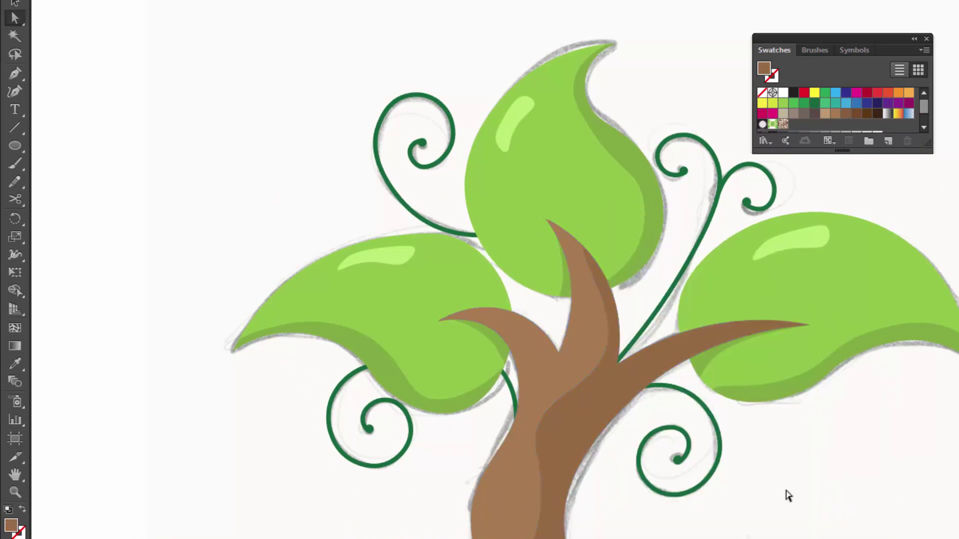
{"action": "key", "text": "ctrl+minus"}
{"action": "key", "text": "ctrl+minus"}
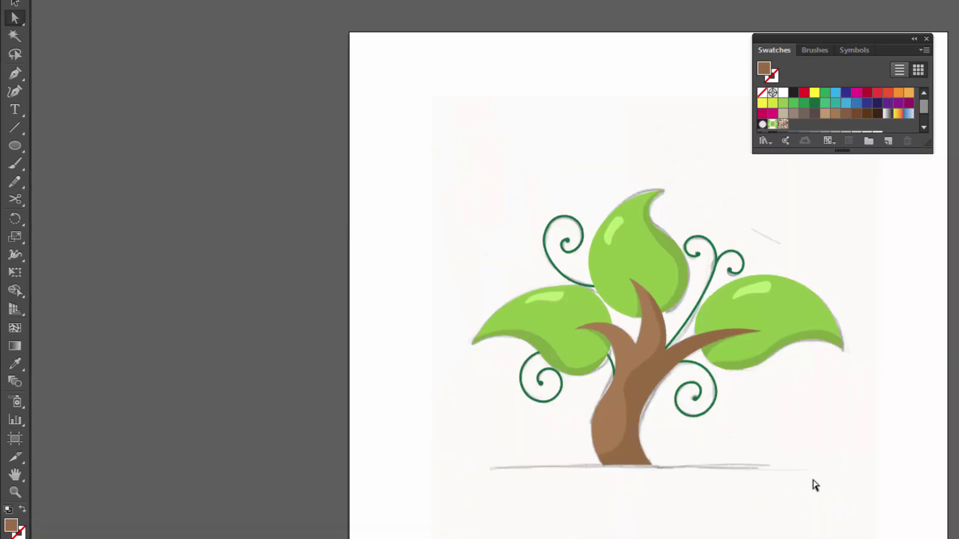
- Zoom in and pan to review the finished tree, then marquee-select part of the artwork
{"action": "key", "text": "ctrl+plus"}
{"action": "key", "text": "ctrl+plus"}
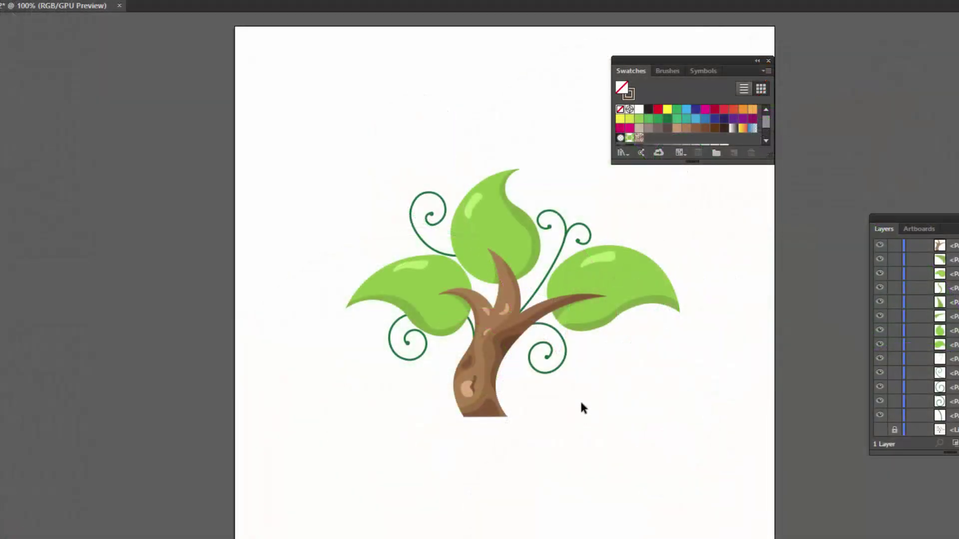
{"action": "scroll", "coordinate": [581, 407], "scroll_direction": "up", "scroll_amount": 1}
{"action": "left_click_drag", "start_coordinate": [581, 407], "coordinate": [610, 431]}
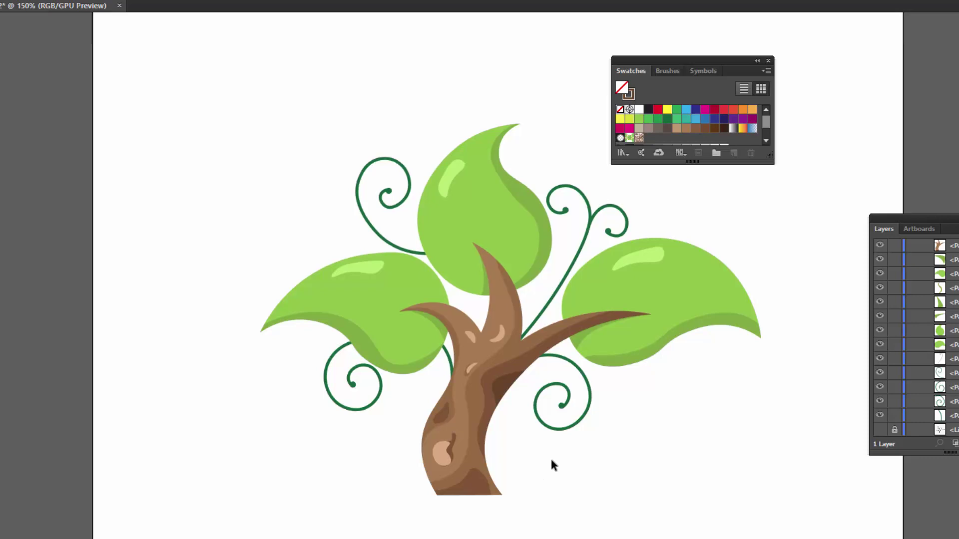
{"action": "left_click_drag", "start_coordinate": [552, 466], "coordinate": [514, 487]}
{"action": "left_click_drag", "start_coordinate": [661, 60], "coordinate": [699, 63]}
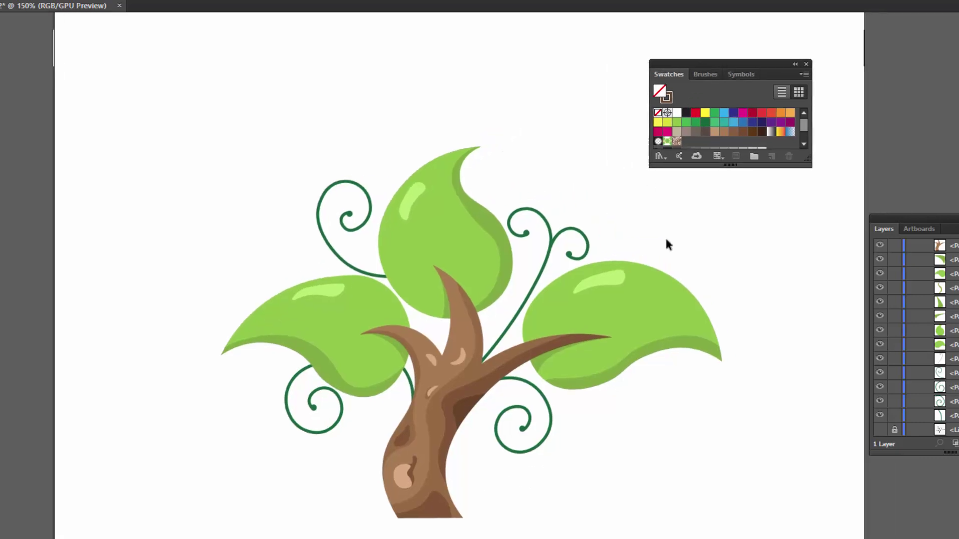
{"action": "mouse_move", "coordinate": [218, 140]}
{"action": "left_mouse_down"}
{"action": "mouse_move", "coordinate": [641, 450]}
{"action": "mouse_move", "coordinate": [642, 469]}
{"action": "left_mouse_up"}
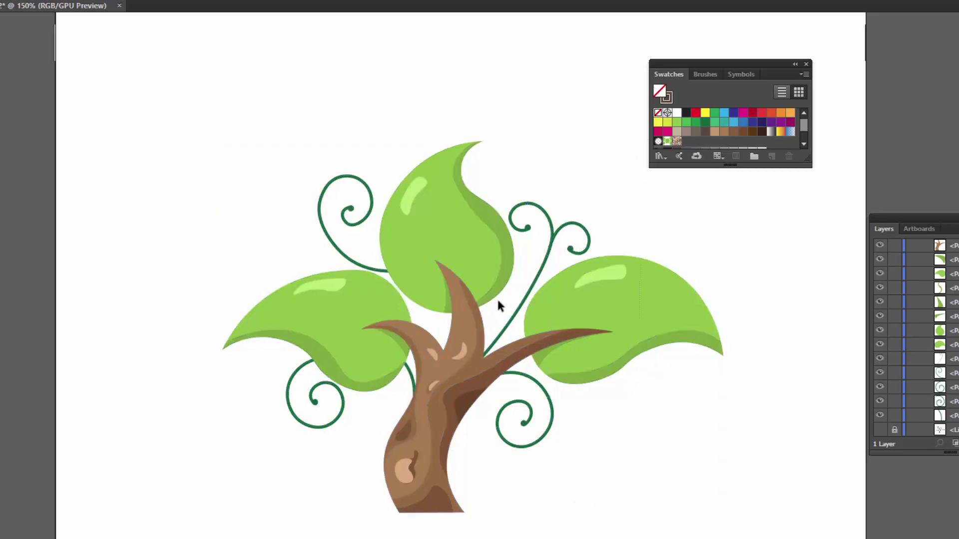